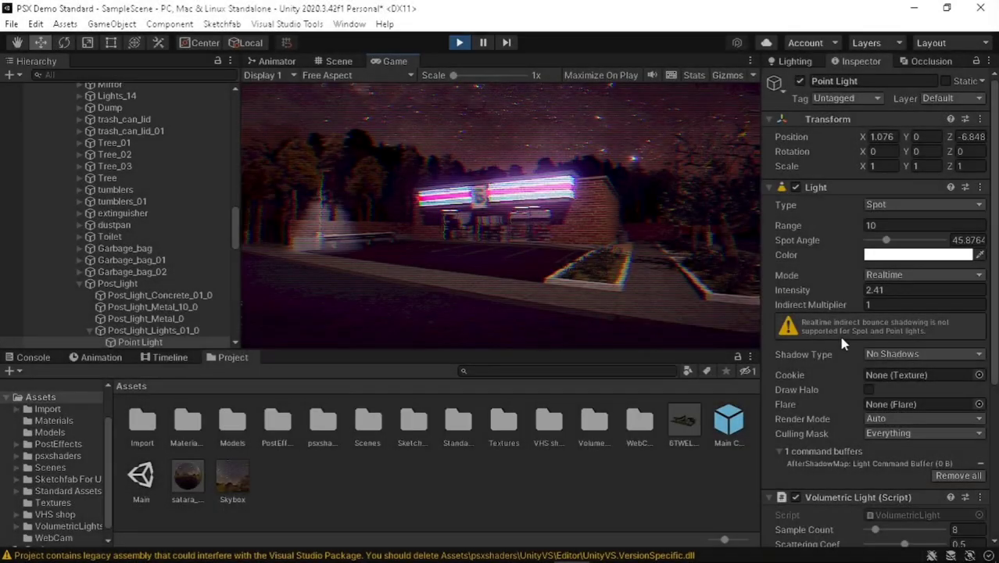
On the post light's Volumetric Light script, set Scattering Coef 0.631, Mie G 0.178 and Height Scale 0.085, and enable Noise.
{"action": "scroll", "coordinate": [838, 332], "scroll_direction": "down", "scroll_amount": 8}
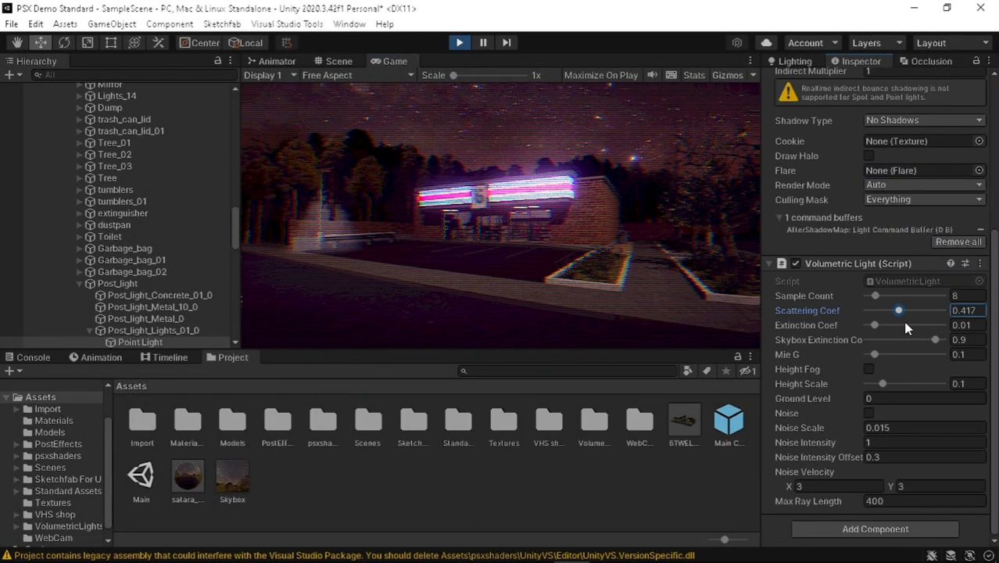
{"action": "left_click_drag", "start_coordinate": [899, 310], "coordinate": [914, 310]}
{"action": "left_click_drag", "start_coordinate": [874, 354], "coordinate": [879, 384]}
{"action": "left_click", "coordinate": [869, 368]}
{"action": "left_click", "coordinate": [869, 413]}
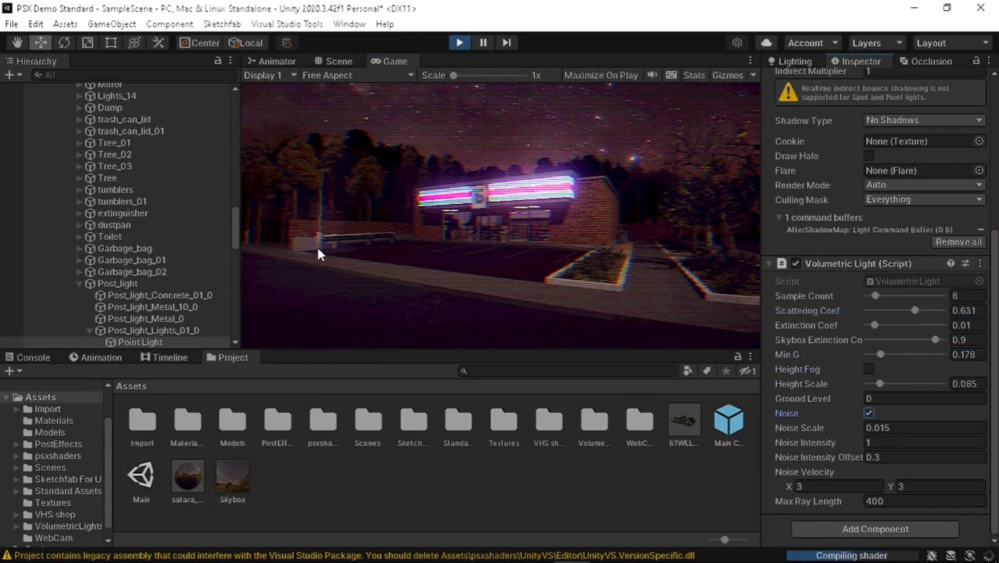
{"action": "left_click_drag", "start_coordinate": [833, 442], "coordinate": [865, 442]}
{"action": "mouse_move", "coordinate": [850, 429]}
{"action": "left_mouse_down"}
{"action": "mouse_move", "coordinate": [860, 428]}
{"action": "mouse_move", "coordinate": [837, 430]}
{"action": "left_mouse_up"}
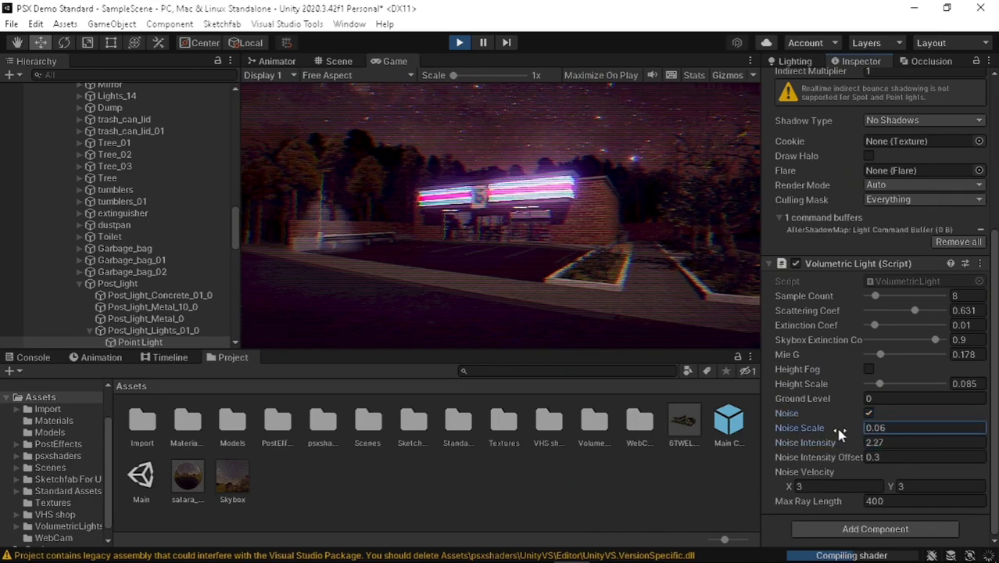
{"action": "key", "text": "ctrl+z"}
{"action": "left_click_drag", "start_coordinate": [837, 502], "coordinate": [887, 479]}
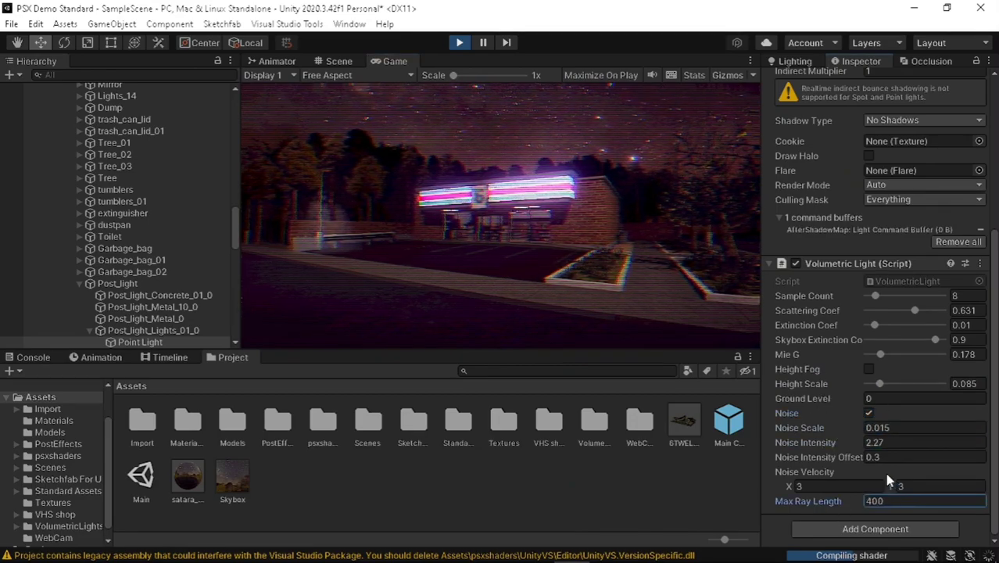
{"action": "key", "text": "ctrl+z"}
{"action": "key", "text": "ctrl+z"}
Compare the post light in the scene and game views, turn off its Noise and set Scattering Coef to 0.437.
{"action": "left_click_drag", "start_coordinate": [914, 310], "coordinate": [928, 312]}
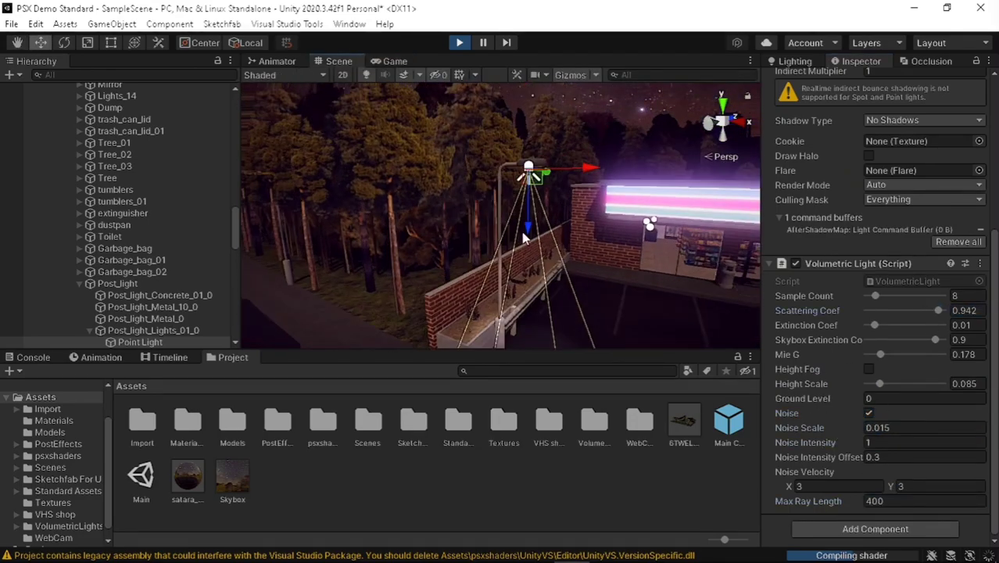
{"action": "right_click_drag", "start_coordinate": [522, 233], "coordinate": [578, 227]}
{"action": "left_click", "coordinate": [388, 61]}
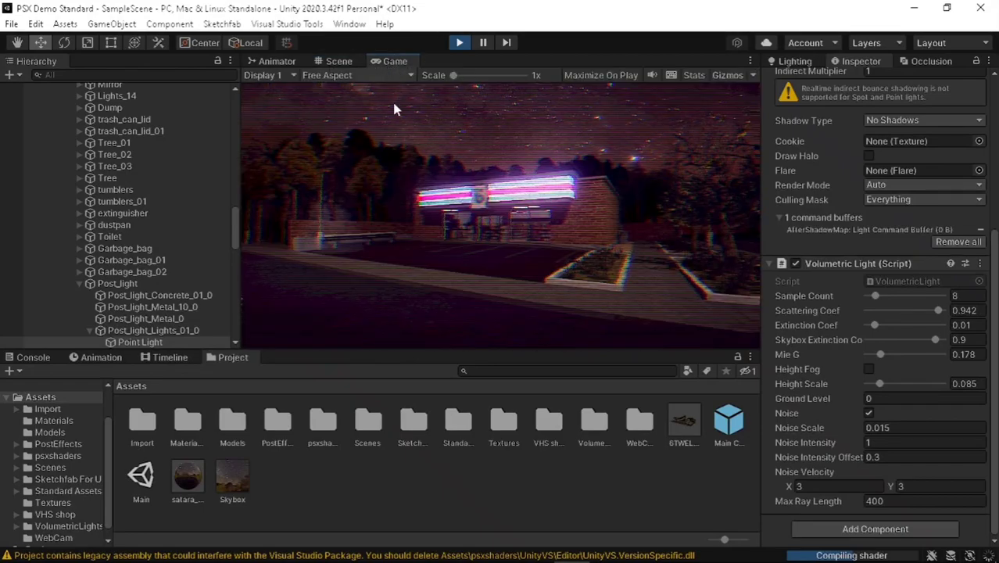
{"action": "left_click", "coordinate": [338, 61]}
{"action": "right_click_drag", "start_coordinate": [446, 148], "coordinate": [488, 146]}
{"action": "left_click", "coordinate": [376, 61]}
{"action": "left_click", "coordinate": [869, 412]}
{"action": "left_click_drag", "start_coordinate": [887, 311], "coordinate": [901, 310]}
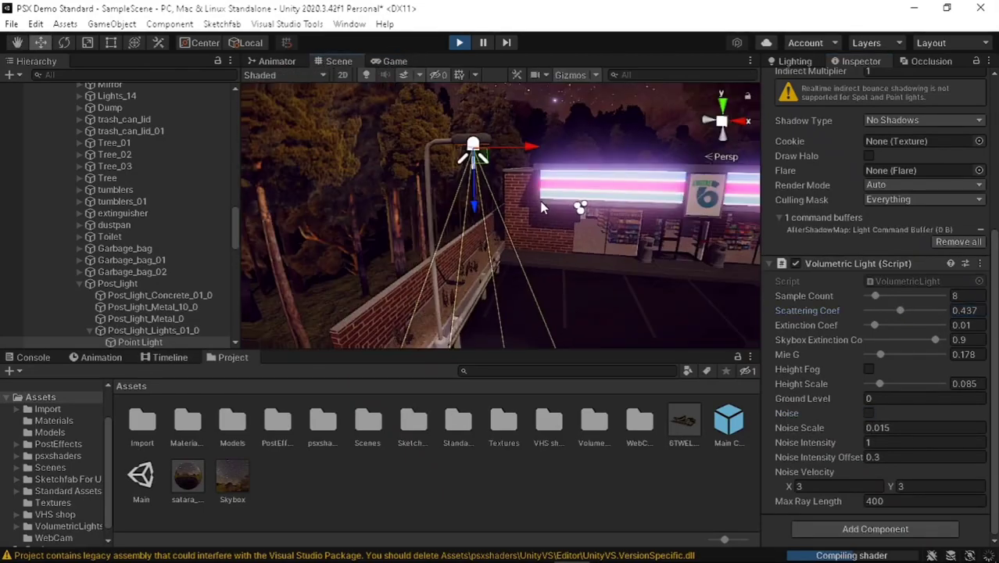
Add a Spot Light as a child of 6twelve_Sign_0, change its type to Point and give it the Volumetric Light script.
{"action": "right_click_drag", "start_coordinate": [542, 205], "coordinate": [578, 204]}
{"action": "left_click", "coordinate": [500, 178]}
{"action": "right_click_drag", "start_coordinate": [508, 207], "coordinate": [525, 202]}
{"action": "scroll", "coordinate": [150, 176], "scroll_direction": "up", "scroll_amount": 3}
{"action": "right_click", "coordinate": [150, 177]}
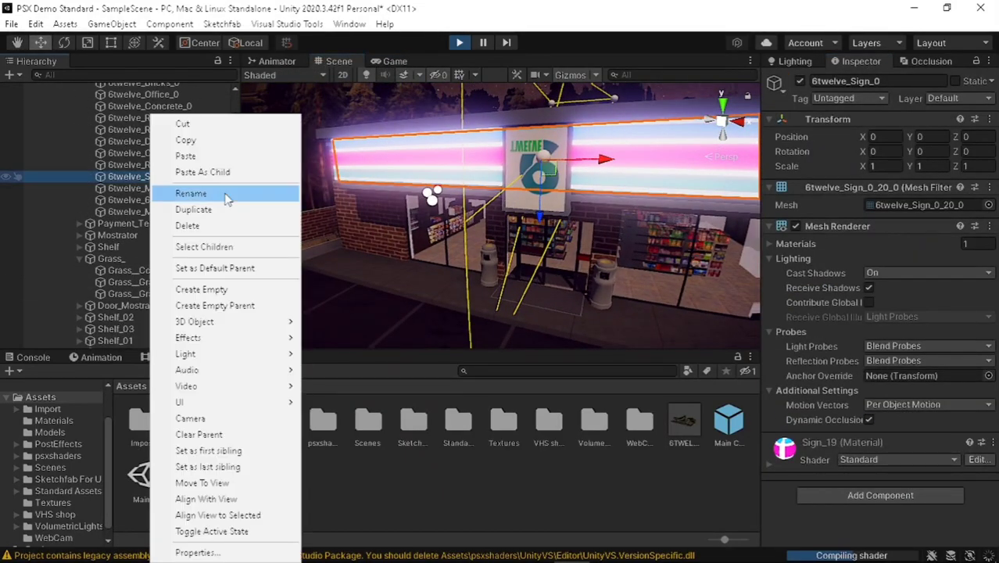
{"action": "mouse_move", "coordinate": [227, 353]}
{"action": "left_click", "coordinate": [352, 385]}
{"action": "left_click", "coordinate": [898, 204]}
{"action": "left_click", "coordinate": [890, 253]}
Move the sign's light to Y position -7.27 and check it in the game view.
{"action": "right_click_drag", "start_coordinate": [578, 242], "coordinate": [532, 203]}
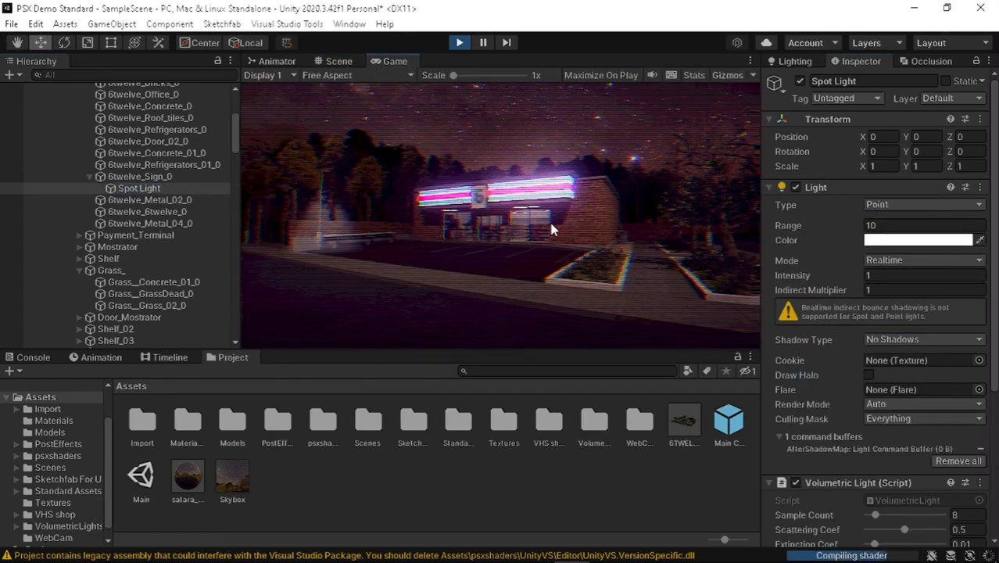
{"action": "key", "text": "ctrl+1"}
{"action": "key", "text": "ctrl+2"}
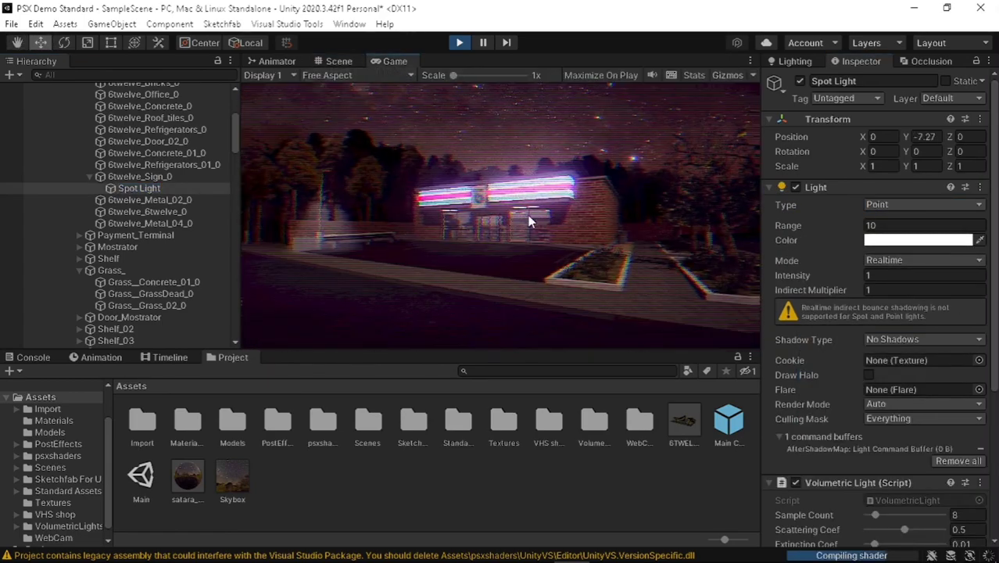
Try a Scattering Coef of 1 on the sign's light, compare both views, and set it to 0.456.
{"action": "scroll", "coordinate": [894, 302], "scroll_direction": "down", "scroll_amount": 5}
{"action": "left_click_drag", "start_coordinate": [903, 311], "coordinate": [944, 310]}
{"action": "left_click", "coordinate": [344, 62]}
{"action": "right_click_drag", "start_coordinate": [500, 205], "coordinate": [471, 213]}
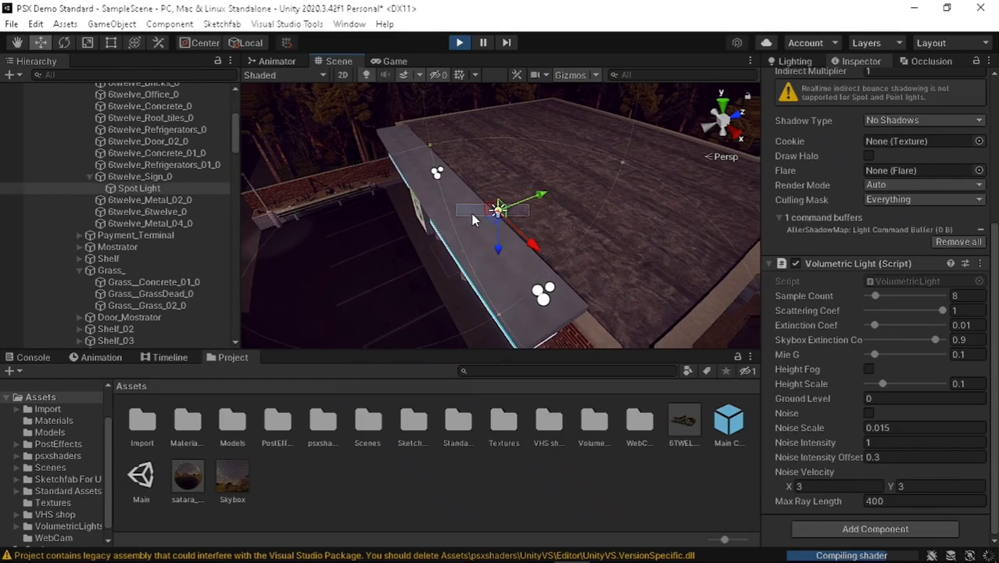
{"action": "left_click", "coordinate": [394, 61]}
{"action": "scroll", "coordinate": [799, 234], "scroll_direction": "up", "scroll_amount": 5}
{"action": "scroll", "coordinate": [870, 419], "scroll_direction": "down", "scroll_amount": 5}
{"action": "left_click_drag", "start_coordinate": [943, 310], "coordinate": [900, 310]}
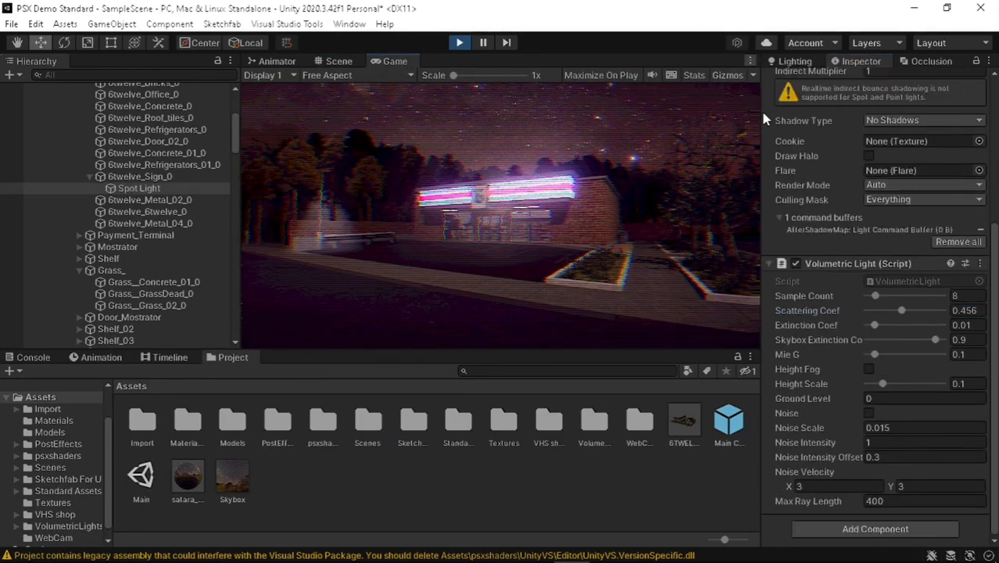
Maximize the game view to examine the volumetric lighting on the store and post light.
{"action": "key", "text": "shift+space"}
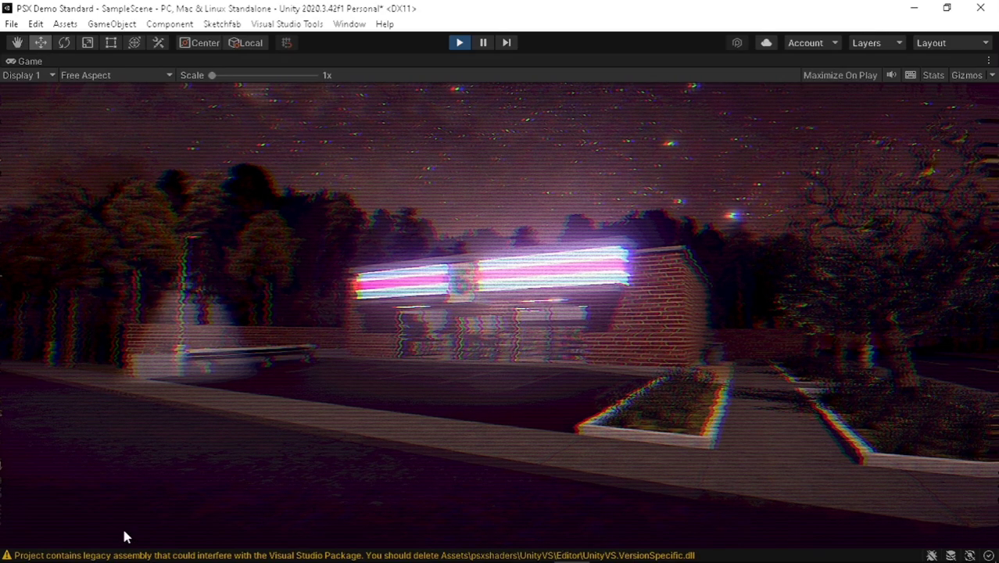
{"action": "mouse_move", "coordinate": [221, 554]}
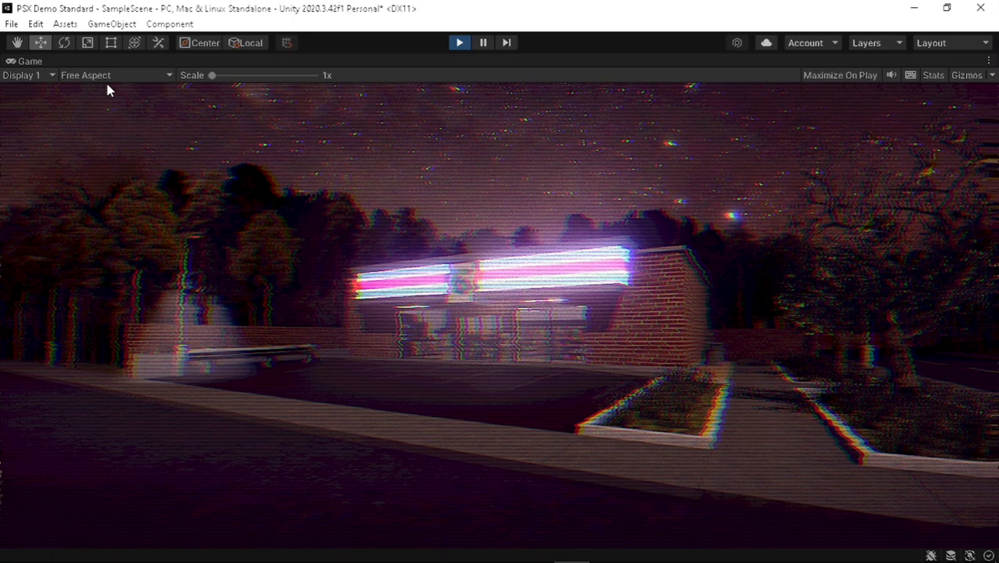
{"action": "left_click", "coordinate": [989, 61]}
{"action": "left_click", "coordinate": [882, 110]}
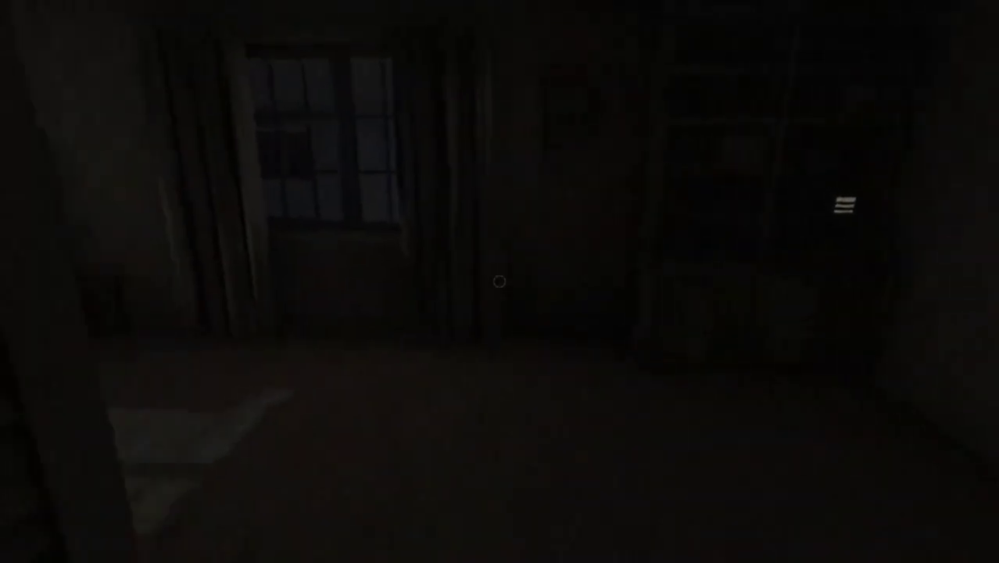
{"action": "key", "text": "w"}
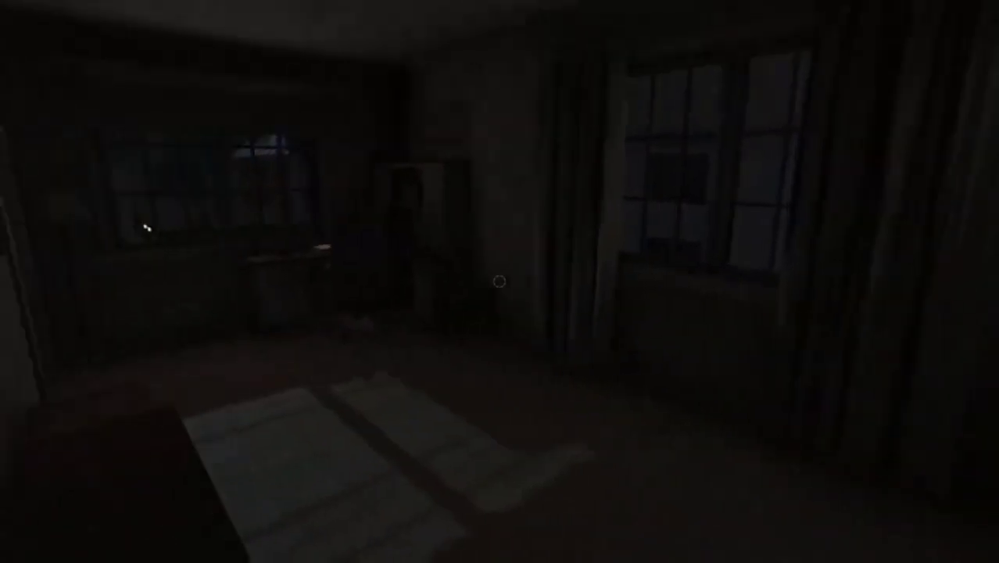
{"action": "key", "text": "w"}
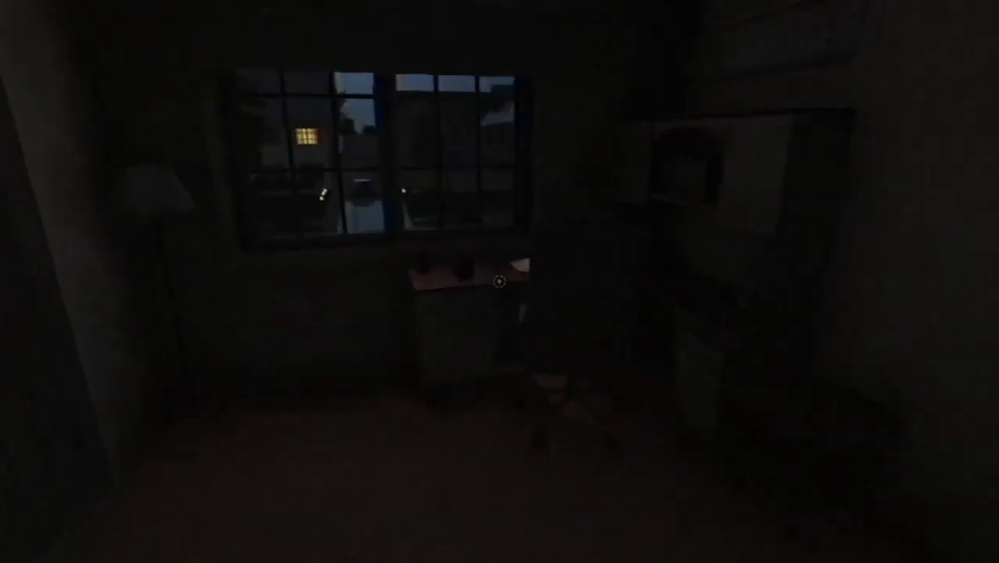
{"action": "key", "text": "w"}
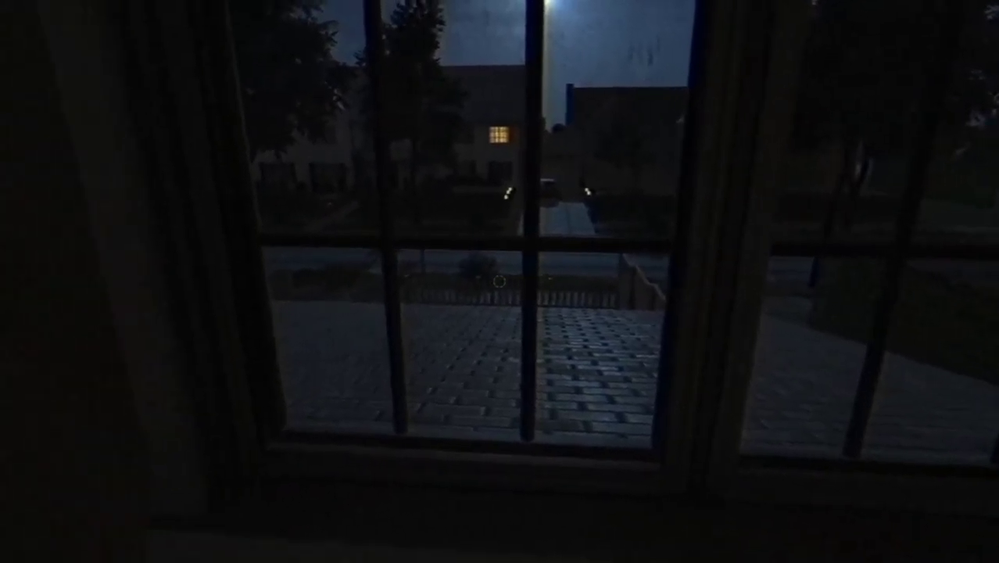
{"action": "key", "text": "w"}
{"action": "key", "text": "w"}
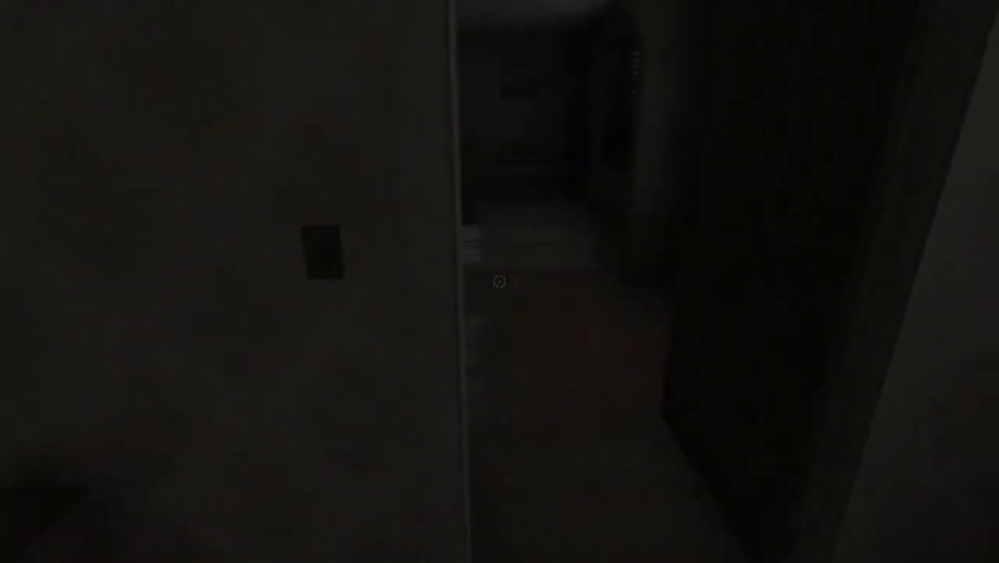
{"action": "key", "text": "w"}
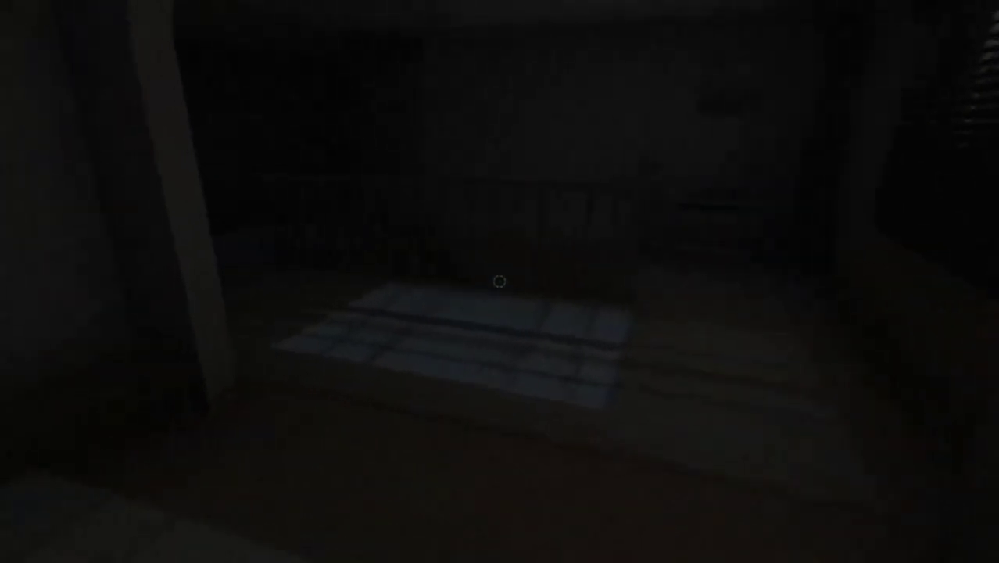
{"action": "key", "text": "w"}
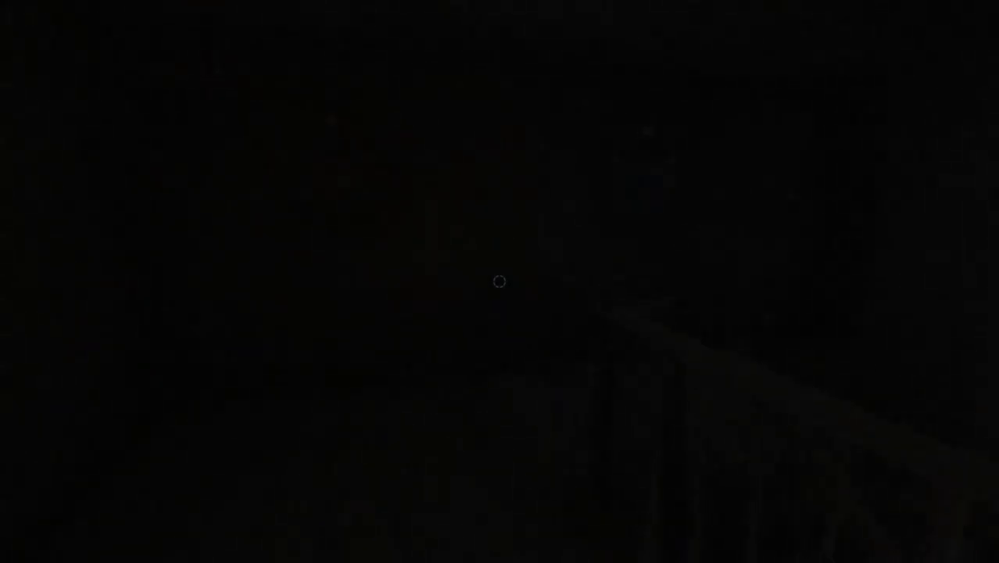
{"action": "key", "text": "w"}
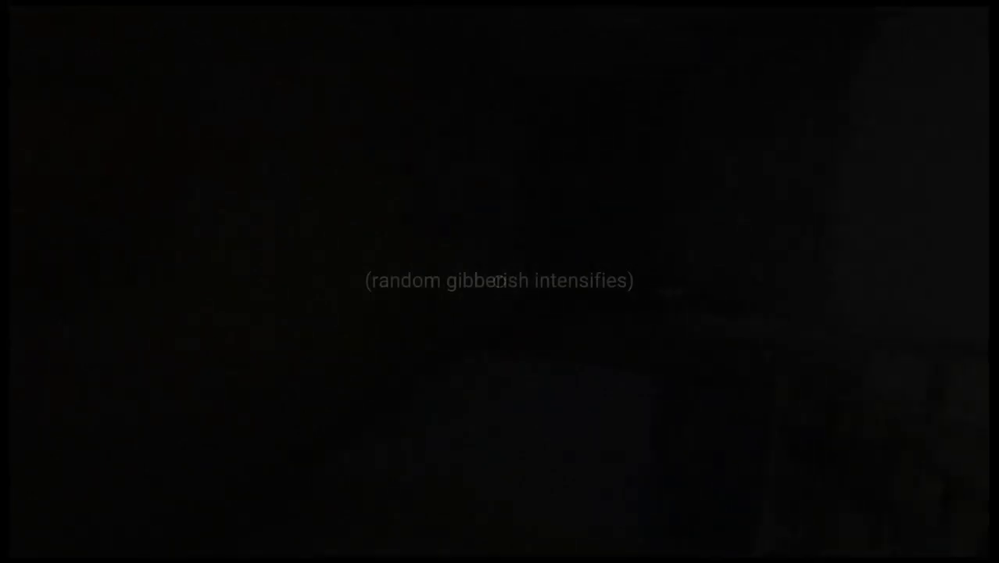
{"action": "key", "text": "w"}
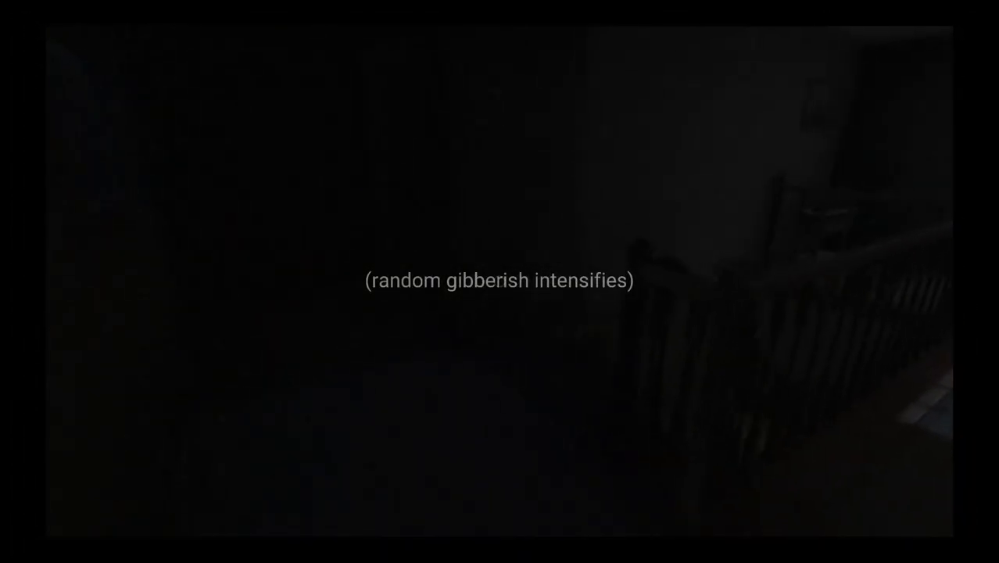
{"action": "key", "text": "w"}
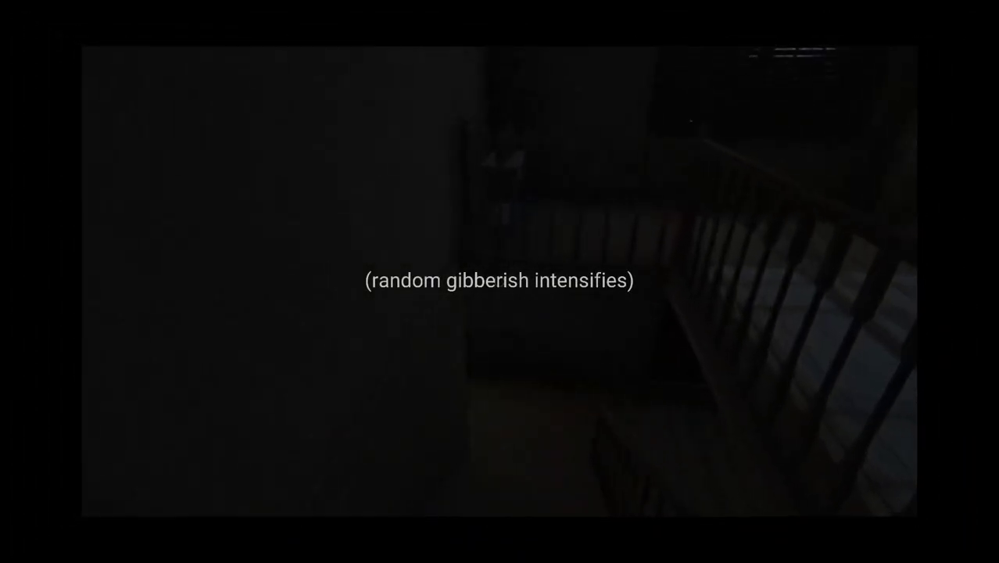
{"action": "key", "text": "w"}
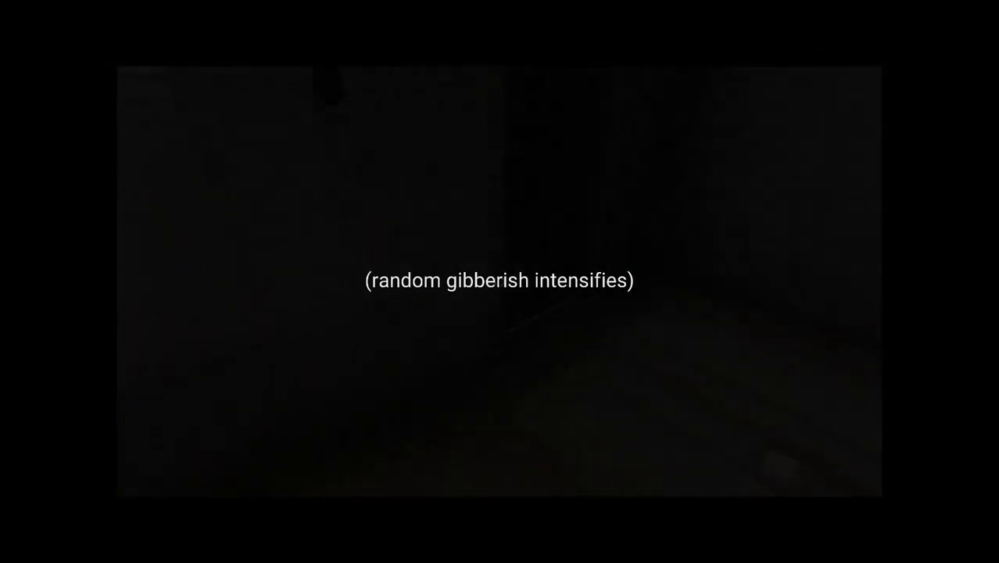
{"action": "key", "text": "w"}
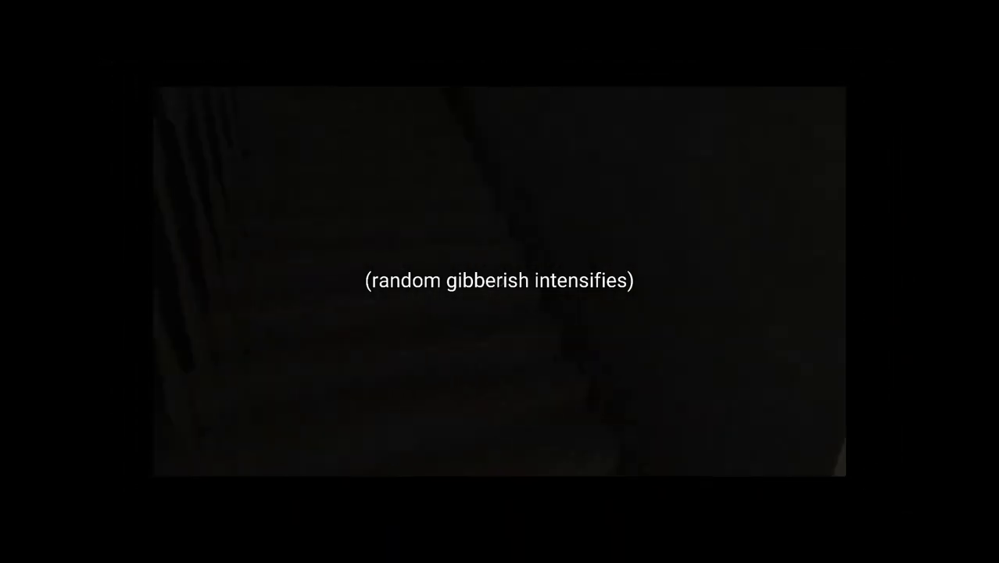
{"action": "key", "text": "w"}
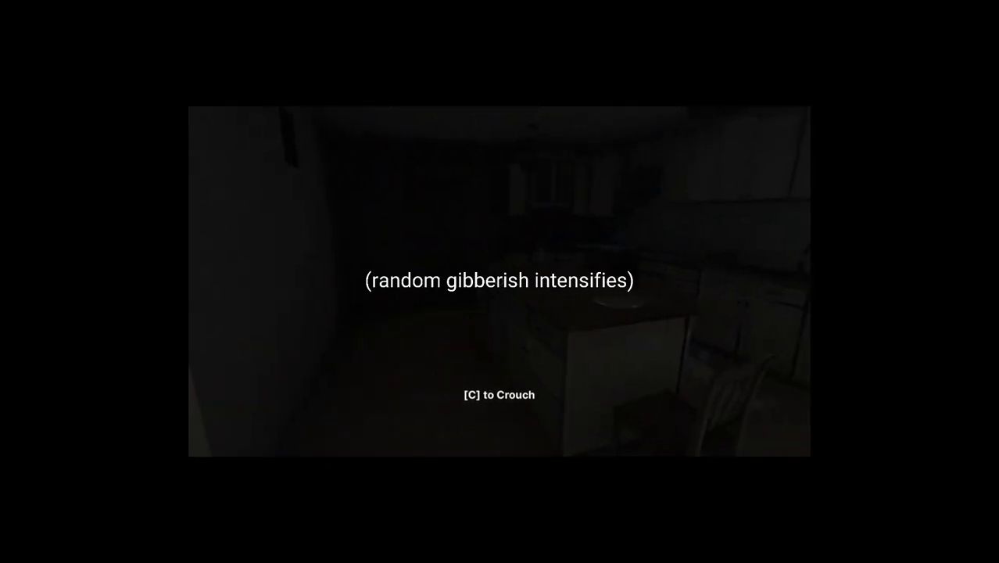
{"action": "key", "text": "w"}
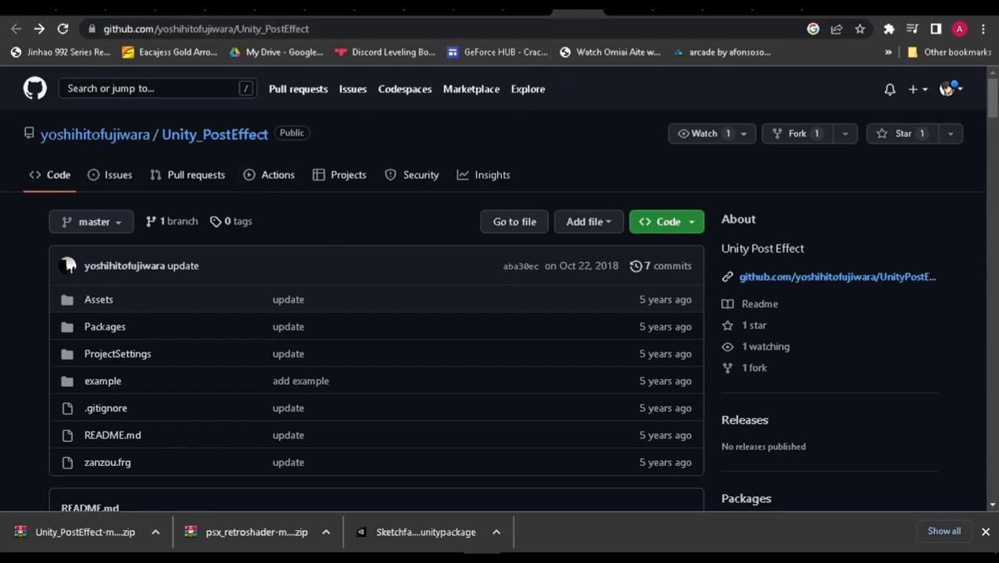
In the browser, review the psx_retroshader repository's readme and example images, and view the 6TWELVE model on Sketchfab.
{"action": "key", "text": "ctrl+Tab"}
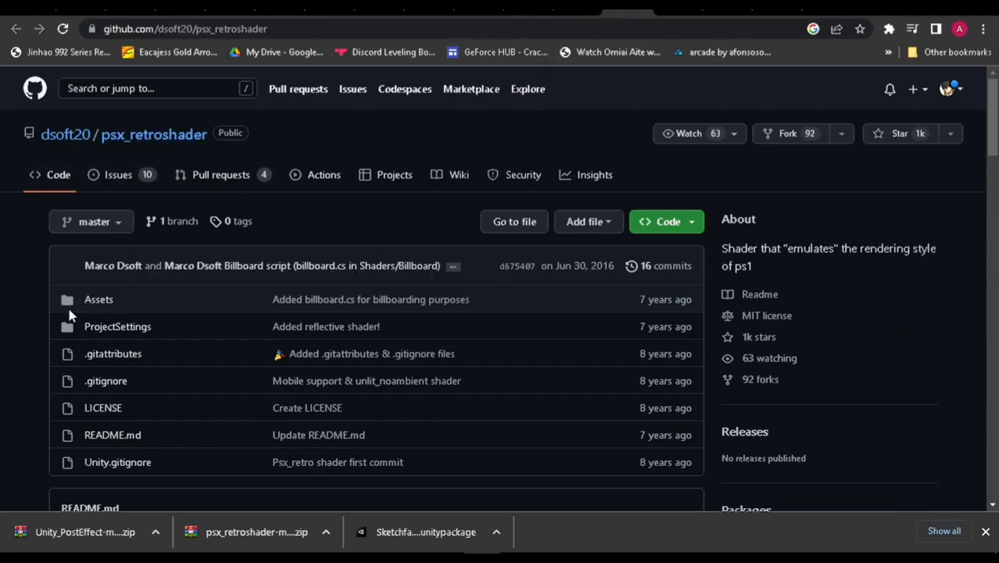
{"action": "scroll", "coordinate": [57, 248], "scroll_direction": "down", "scroll_amount": 15}
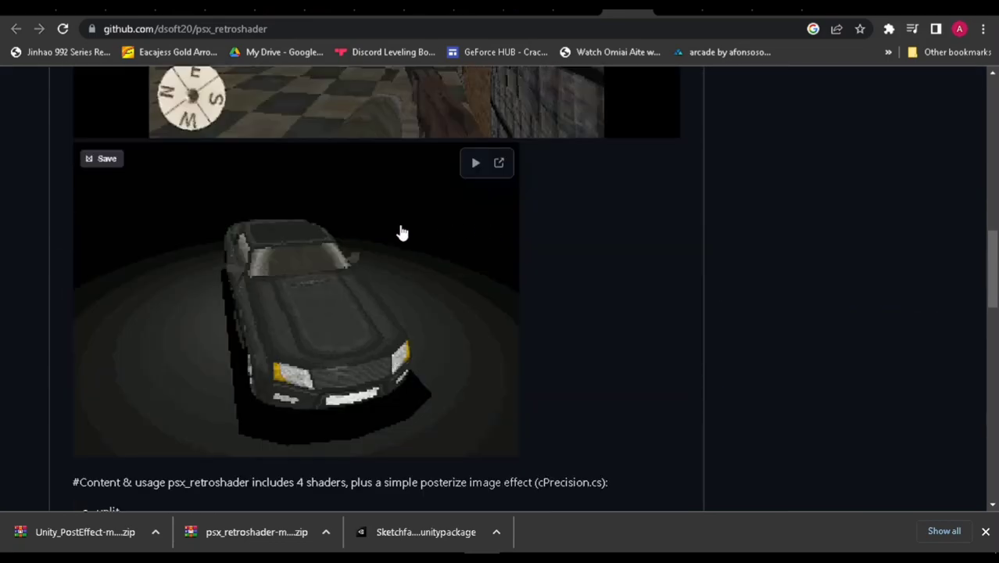
{"action": "scroll", "coordinate": [367, 250], "scroll_direction": "down", "scroll_amount": 9}
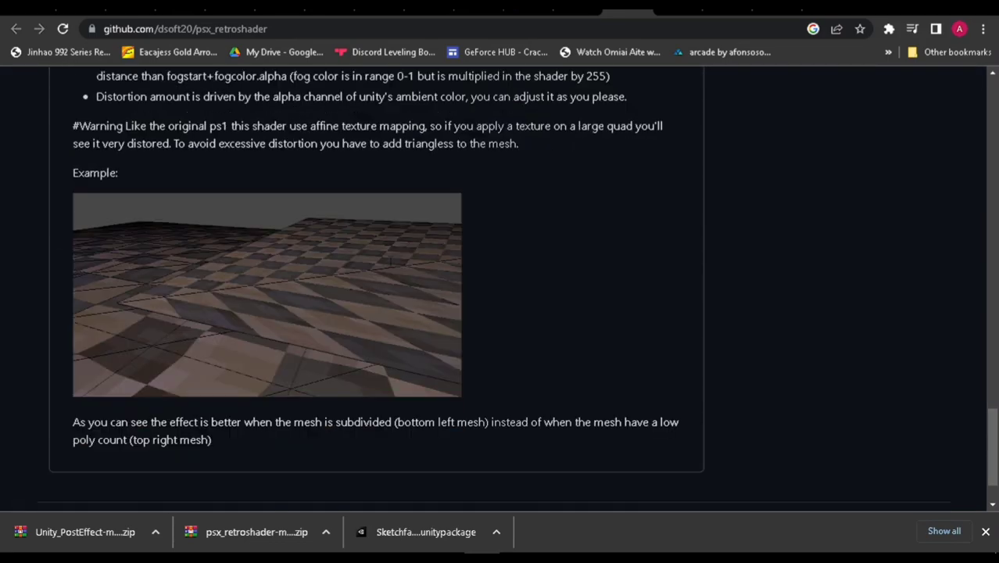
{"action": "scroll", "coordinate": [394, 274], "scroll_direction": "up", "scroll_amount": 20}
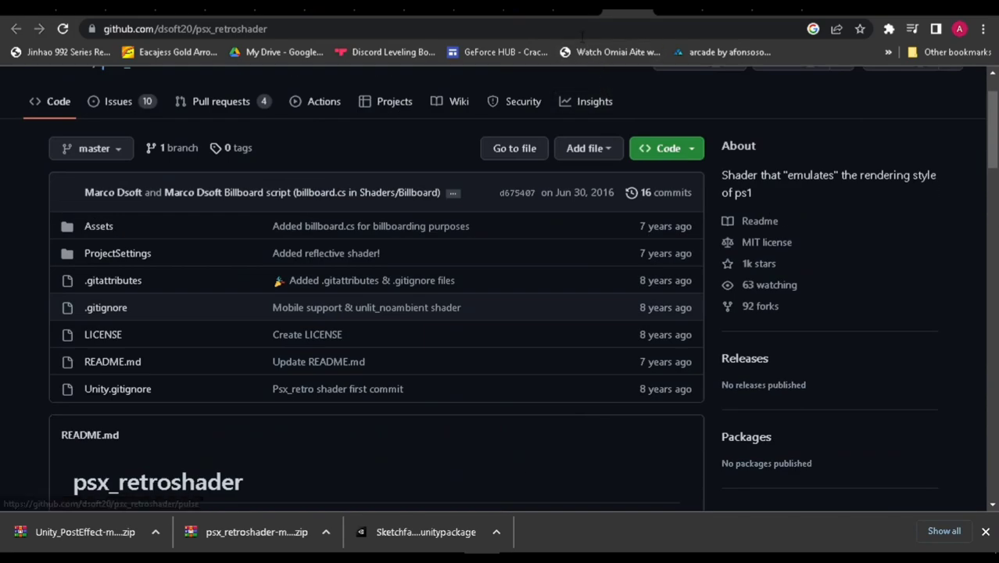
{"action": "left_click", "coordinate": [504, 12]}
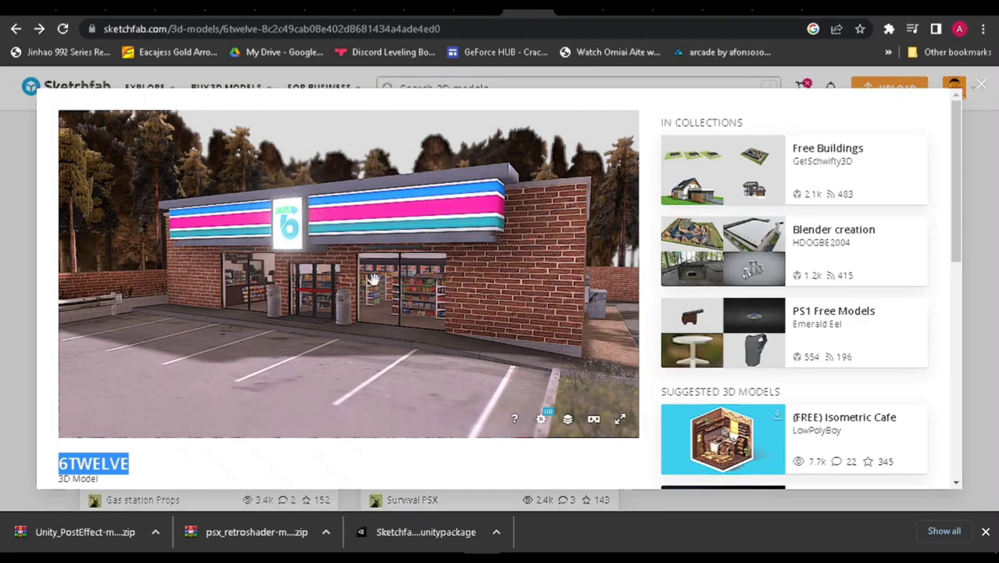
Show the code download options of the Unity_PostEffect repository and open its downloaded ZIP archive.
{"action": "left_click", "coordinate": [75, 534]}
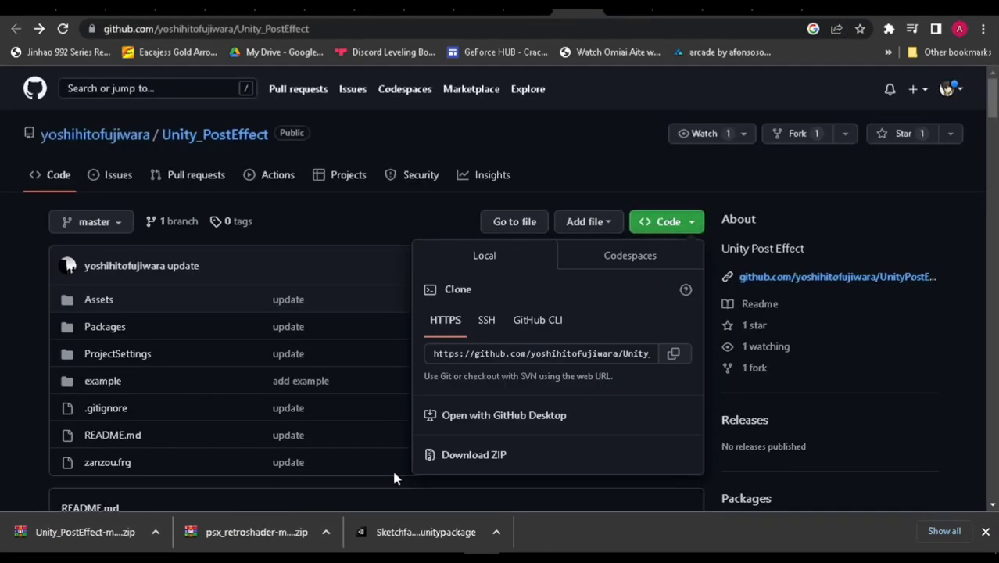
{"action": "left_click", "coordinate": [75, 531]}
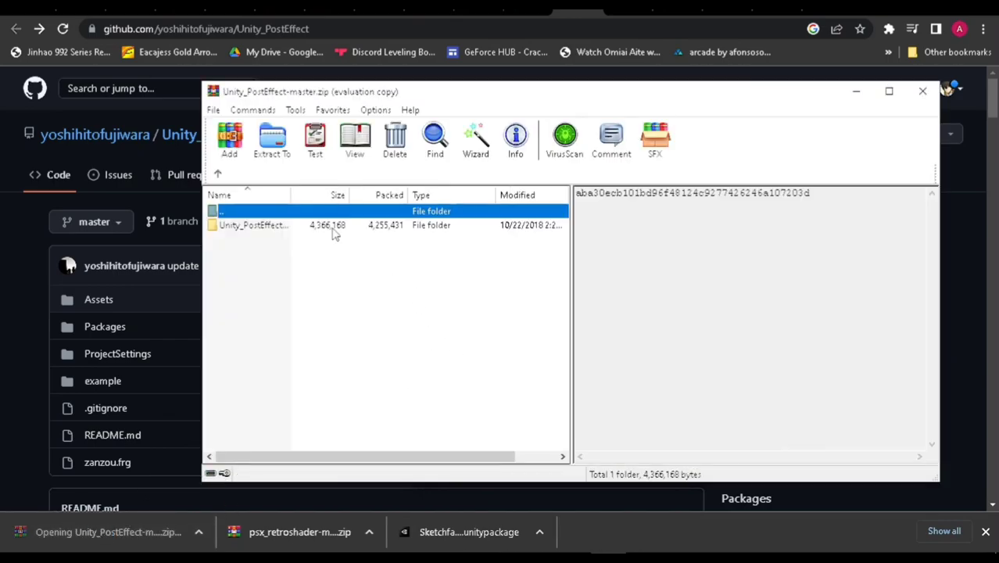
Open the Assets folder inside the Unity_PostEffect archive, dismissing the licence reminder, and select all of its files and folders.
{"action": "double_click", "coordinate": [333, 229]}
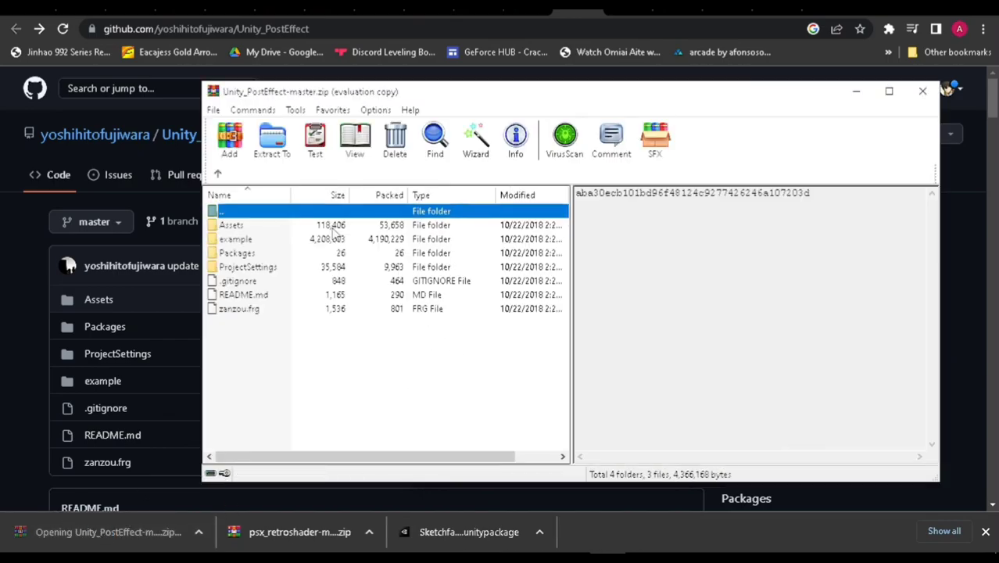
{"action": "left_click", "coordinate": [683, 231]}
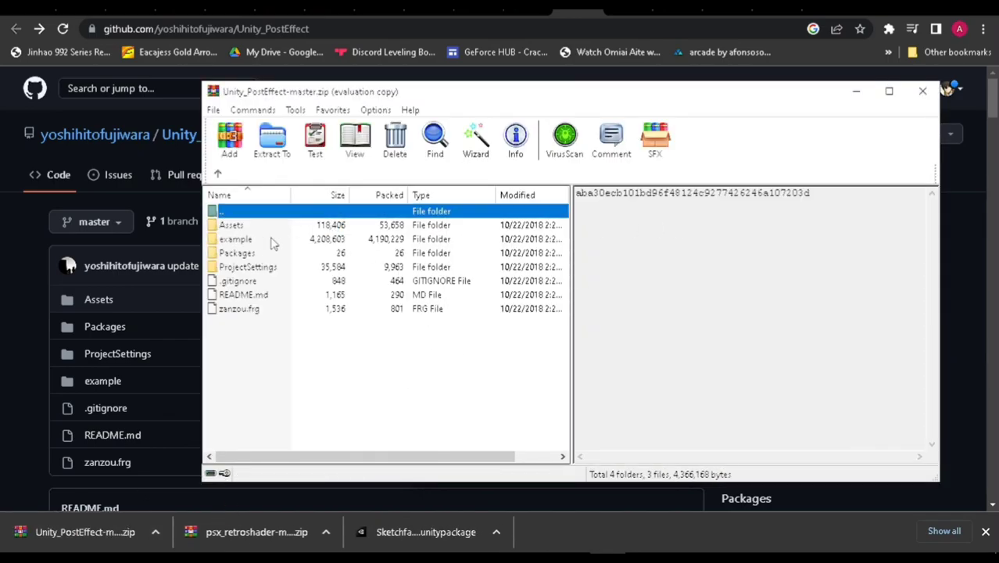
{"action": "left_click", "coordinate": [247, 226]}
{"action": "double_click", "coordinate": [244, 226]}
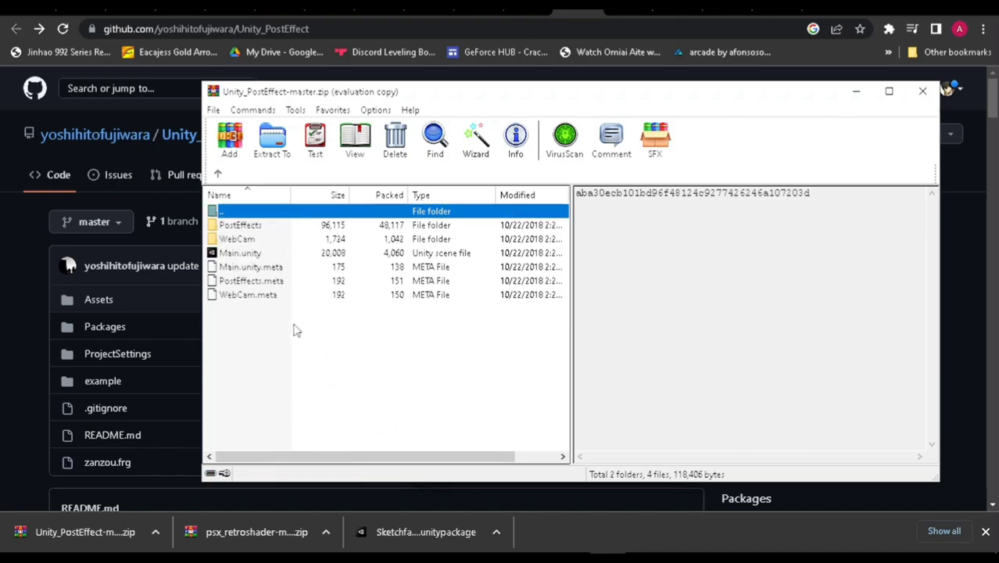
{"action": "left_click_drag", "start_coordinate": [281, 331], "coordinate": [230, 223]}
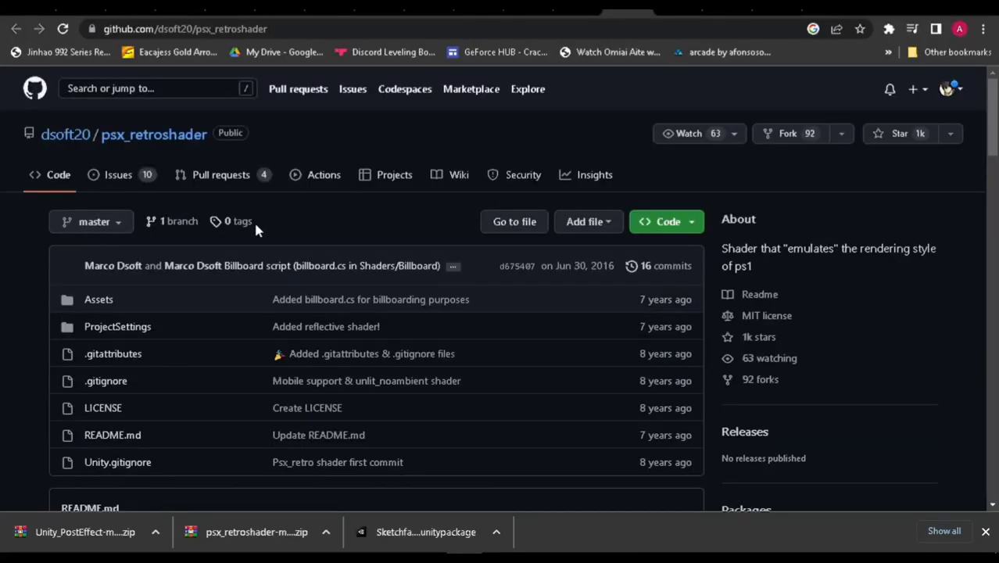
Show the psx_retroshader repository's download options, open its downloaded ZIP archive, and go to its Assets folder.
{"action": "left_click", "coordinate": [666, 225]}
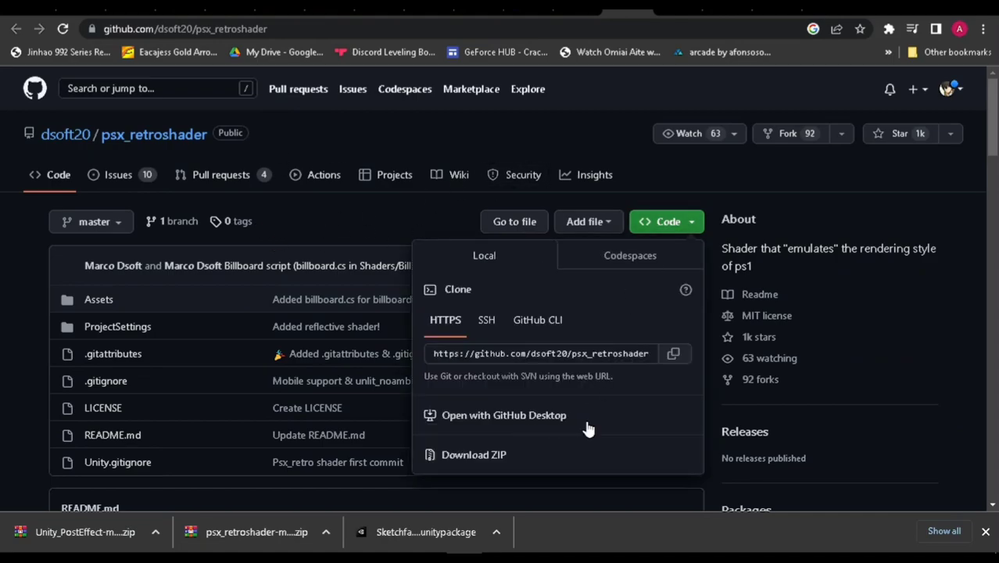
{"action": "left_click", "coordinate": [227, 540]}
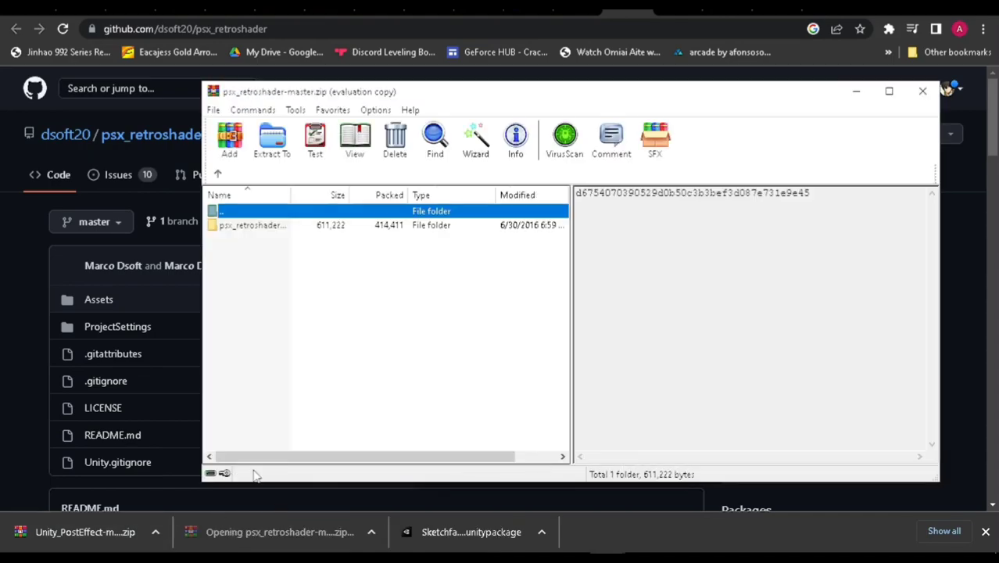
{"action": "double_click", "coordinate": [277, 227]}
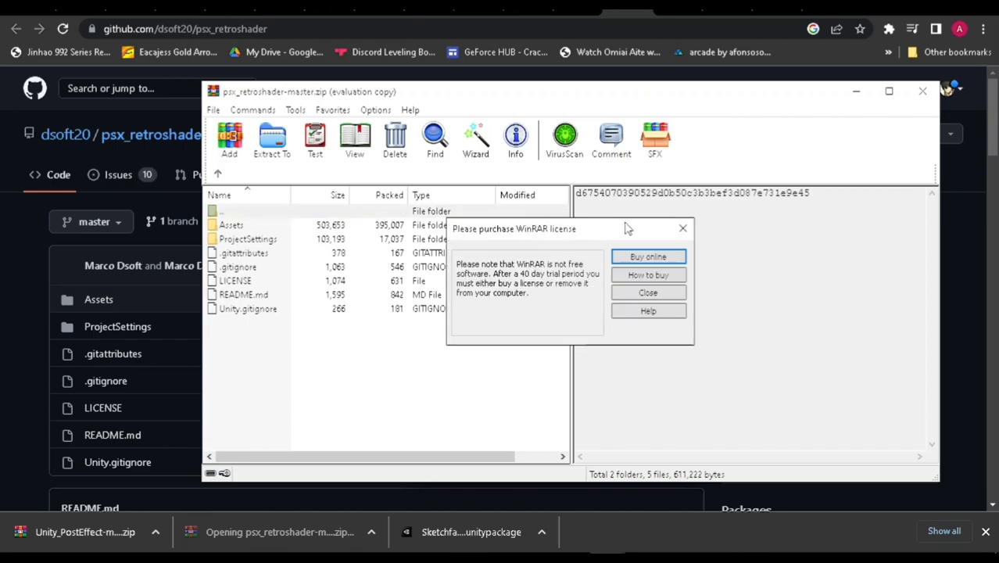
{"action": "left_click", "coordinate": [647, 292]}
{"action": "left_click", "coordinate": [284, 227]}
{"action": "double_click", "coordinate": [252, 228]}
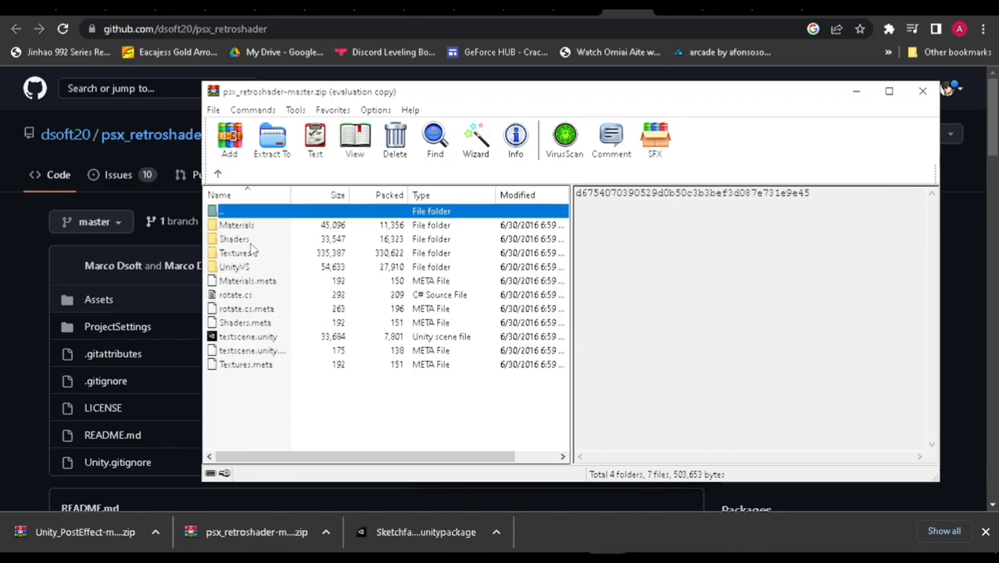
Switch to Unity, create a folder named psxshaders in Assets, and open it.
{"action": "left_click", "coordinate": [531, 538]}
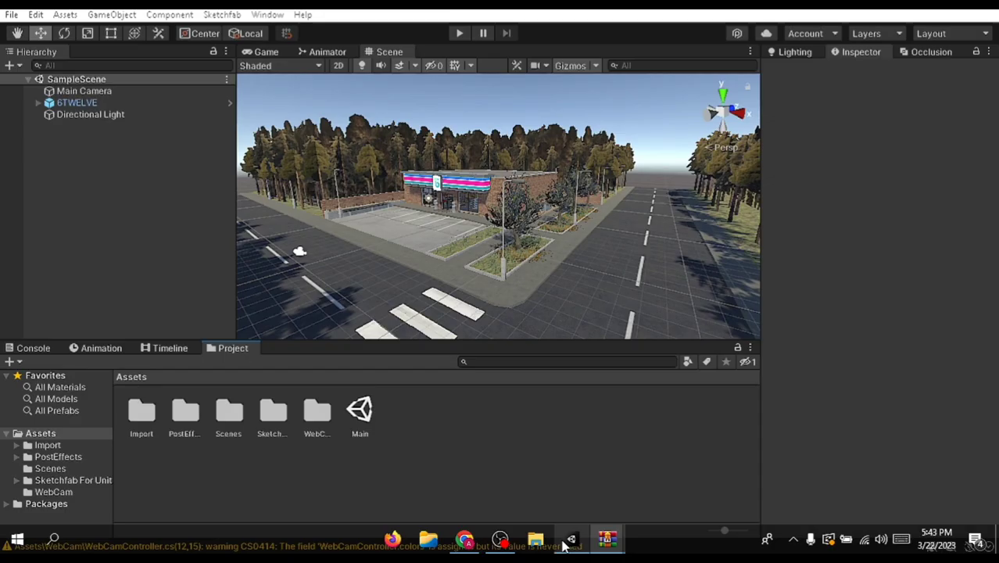
{"action": "right_click", "coordinate": [530, 469]}
{"action": "mouse_move", "coordinate": [611, 86]}
{"action": "left_click", "coordinate": [764, 22]}
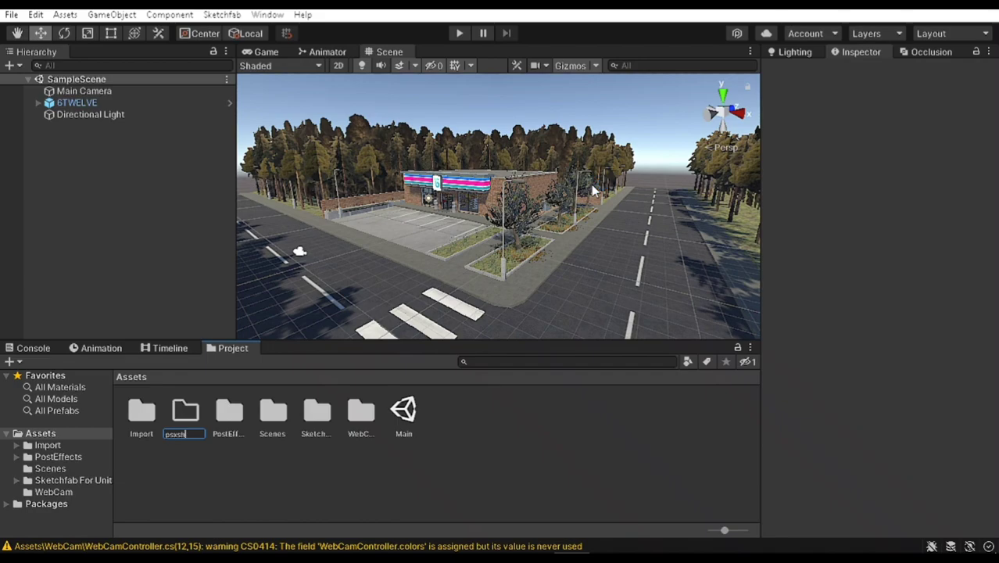
{"action": "key", "text": "Return"}
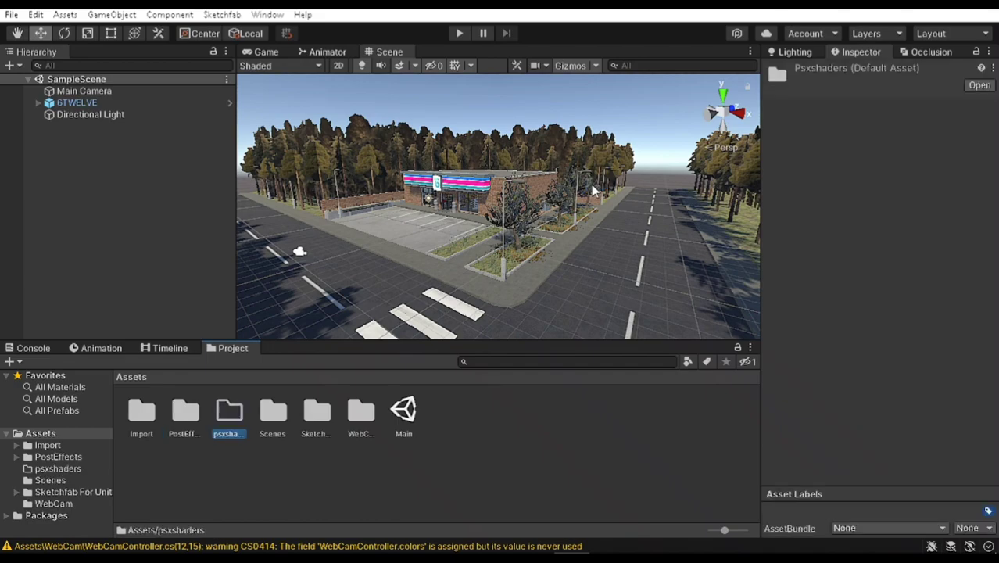
{"action": "key", "text": "Return"}
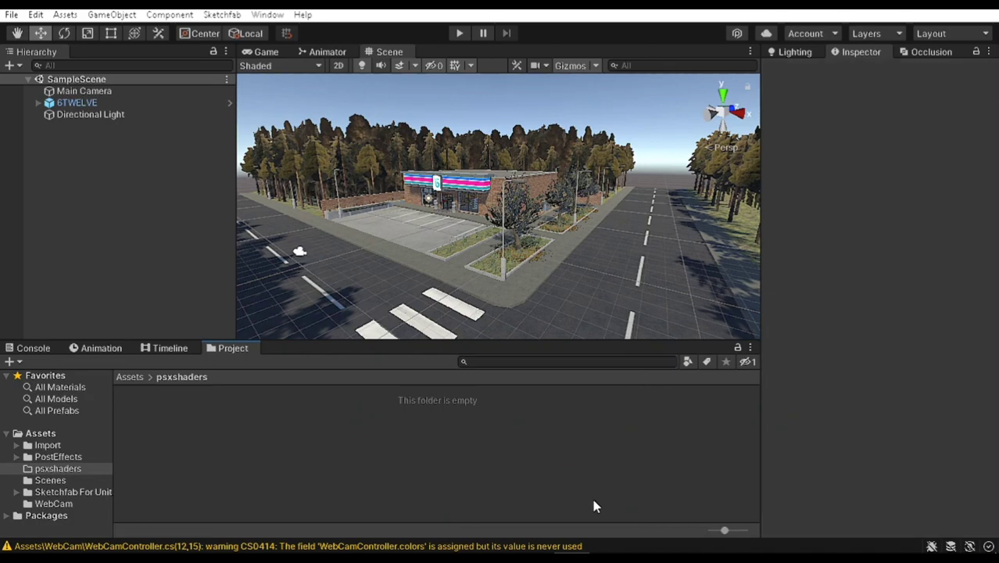
Import all contents of the psx_retroshader archive's Assets folder into the psxshaders folder and close the archive.
{"action": "mouse_move", "coordinate": [594, 551]}
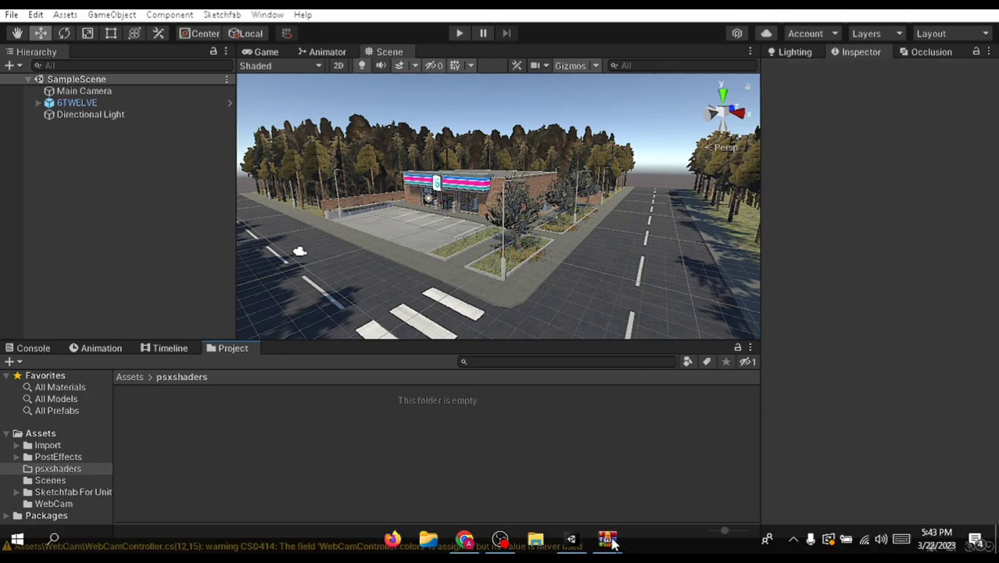
{"action": "left_click", "coordinate": [645, 484]}
{"action": "left_click_drag", "start_coordinate": [356, 400], "coordinate": [230, 436]}
{"action": "left_click_drag", "start_coordinate": [145, 436], "coordinate": [142, 426]}
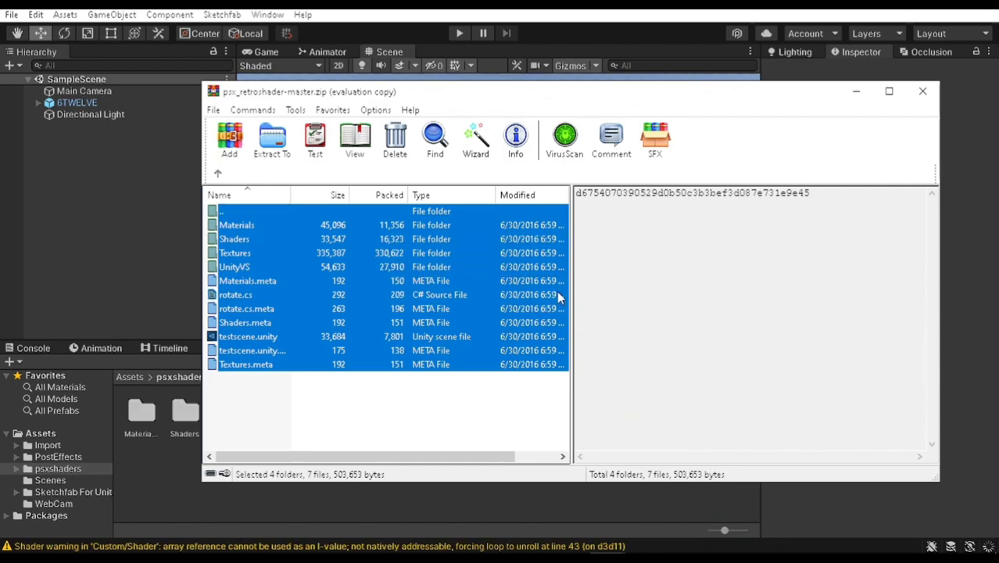
{"action": "left_click", "coordinate": [922, 90]}
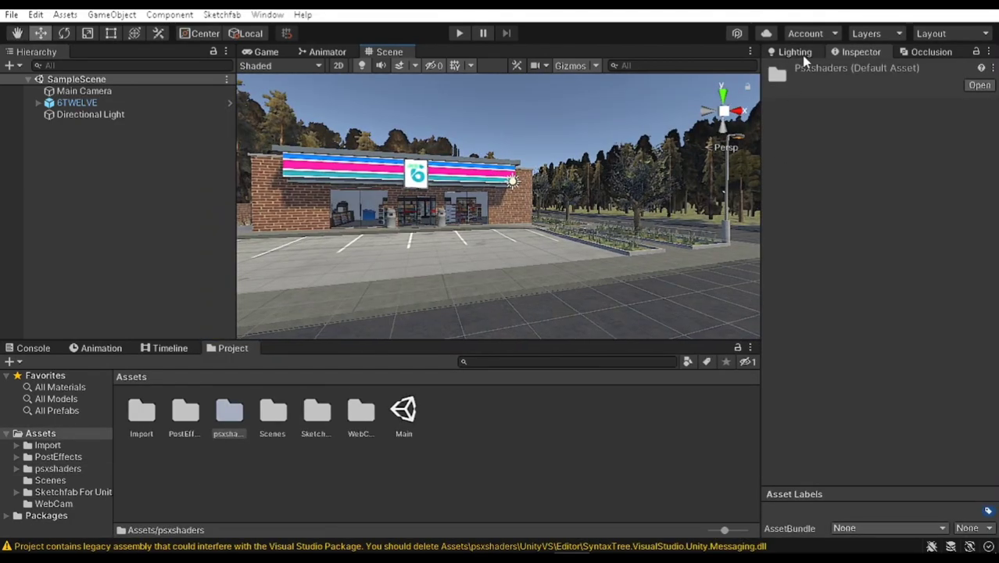
Set the scene's environment lighting source to Color with a light grey ambient colour of RGB 181, 181, 181.
{"action": "left_click", "coordinate": [796, 53]}
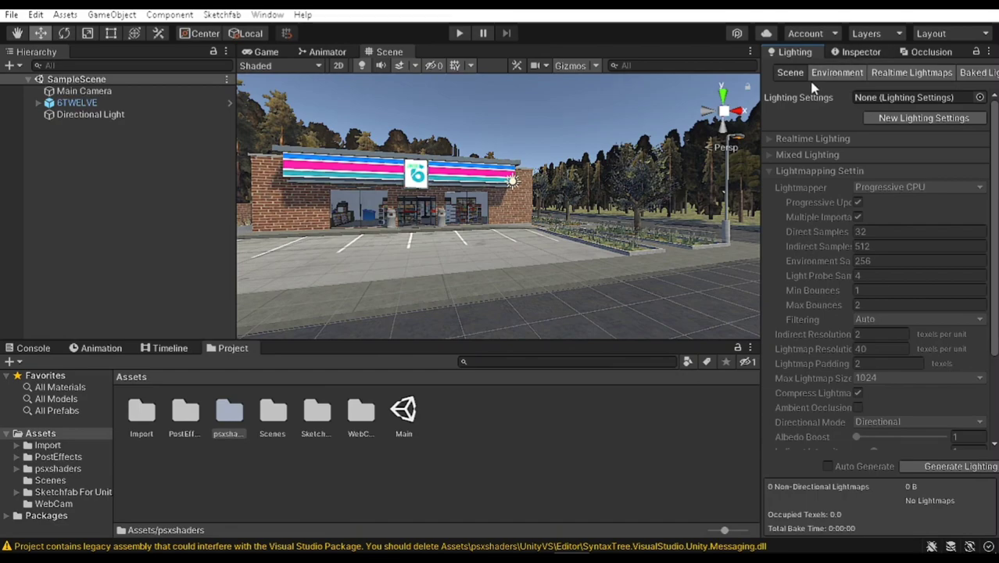
{"action": "left_click", "coordinate": [836, 72]}
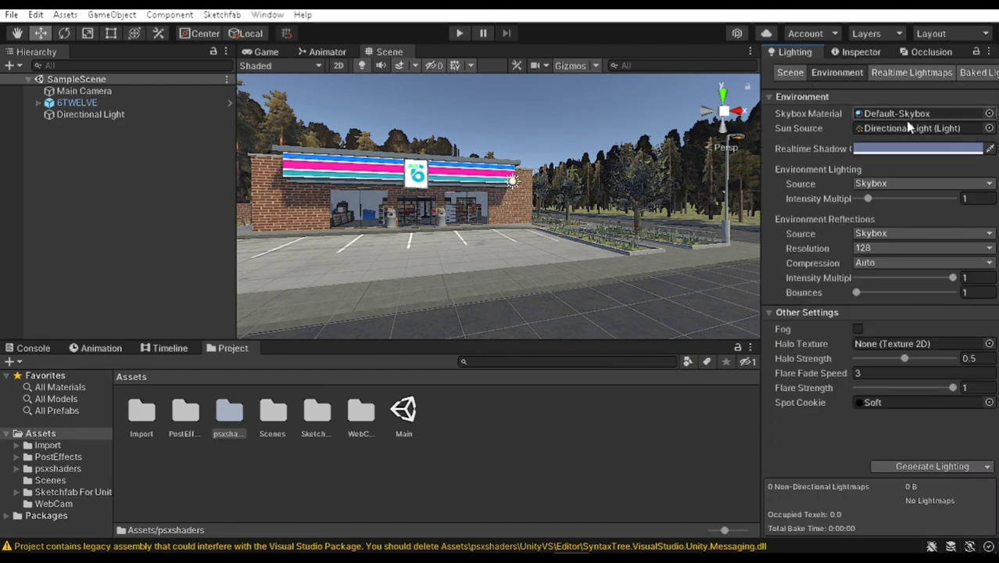
{"action": "left_click", "coordinate": [873, 185]}
{"action": "left_click", "coordinate": [876, 231]}
{"action": "left_click_drag", "start_coordinate": [406, 205], "coordinate": [469, 229], "text": "alt"}
{"action": "left_click", "coordinate": [918, 198]}
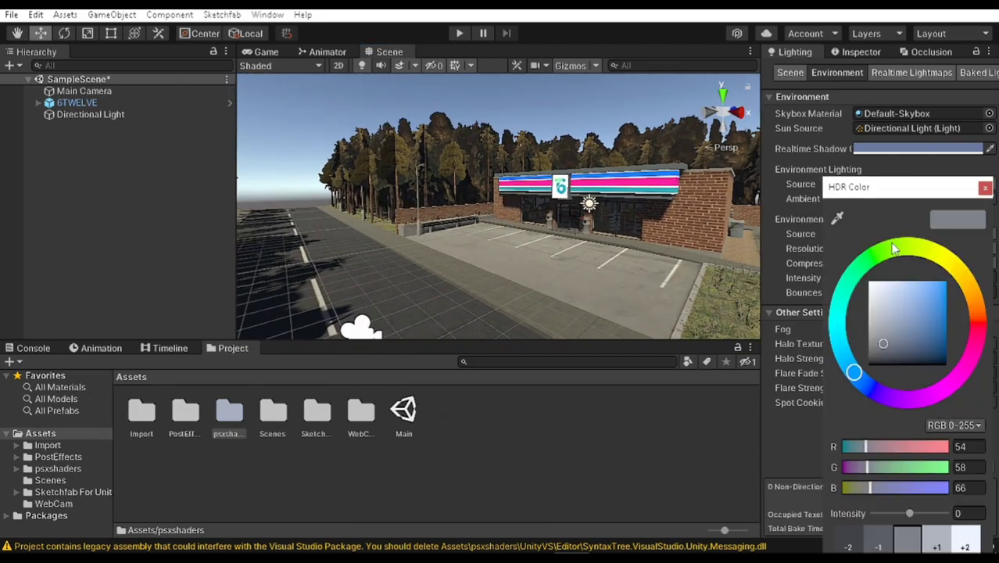
{"action": "mouse_move", "coordinate": [876, 332]}
{"action": "left_mouse_down"}
{"action": "mouse_move", "coordinate": [850, 380]}
{"action": "mouse_move", "coordinate": [822, 360]}
{"action": "mouse_move", "coordinate": [811, 306]}
{"action": "mouse_move", "coordinate": [794, 292]}
{"action": "mouse_move", "coordinate": [794, 301]}
{"action": "left_mouse_up"}
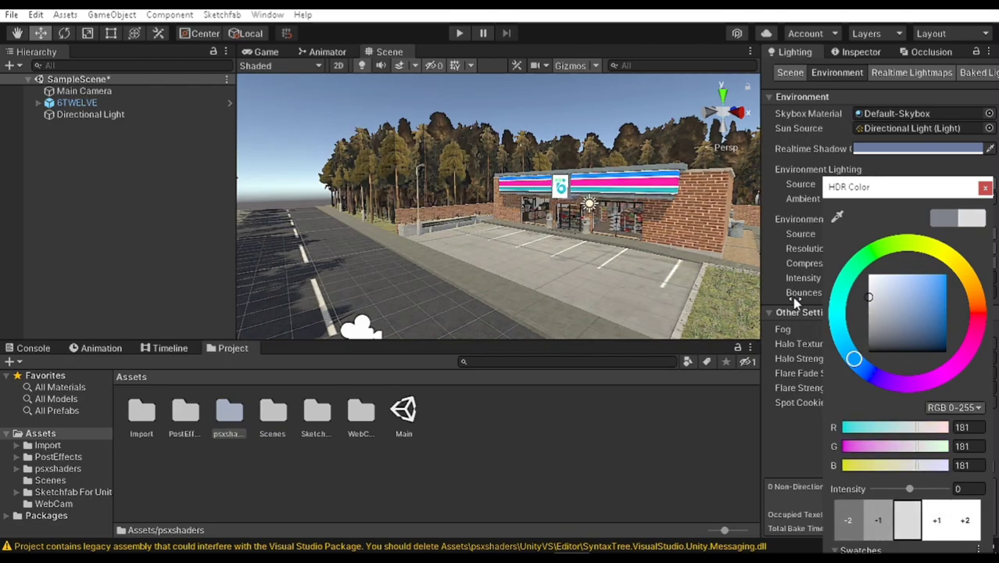
Examine the storefront entrance and the shelves inside under the flat ambient lighting.
{"action": "right_click_drag", "start_coordinate": [542, 206], "coordinate": [591, 201]}
{"action": "scroll", "coordinate": [614, 212], "scroll_direction": "up", "scroll_amount": 5}
{"action": "scroll", "coordinate": [592, 202], "scroll_direction": "up", "scroll_amount": 8}
{"action": "middle_click_drag", "start_coordinate": [575, 241], "coordinate": [570, 226]}
{"action": "scroll", "coordinate": [568, 228], "scroll_direction": "down", "scroll_amount": 6}
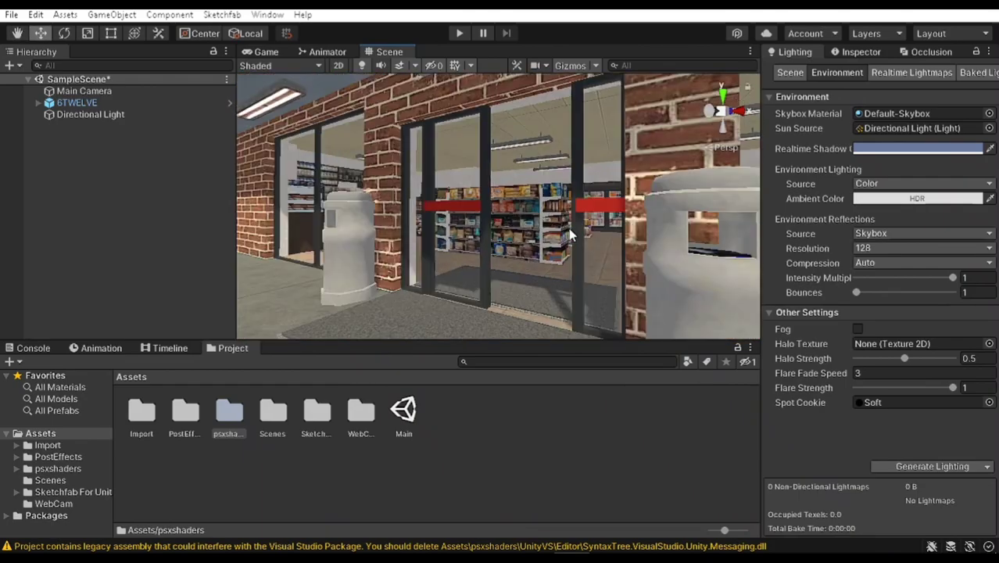
{"action": "right_click_drag", "start_coordinate": [568, 228], "coordinate": [579, 262]}
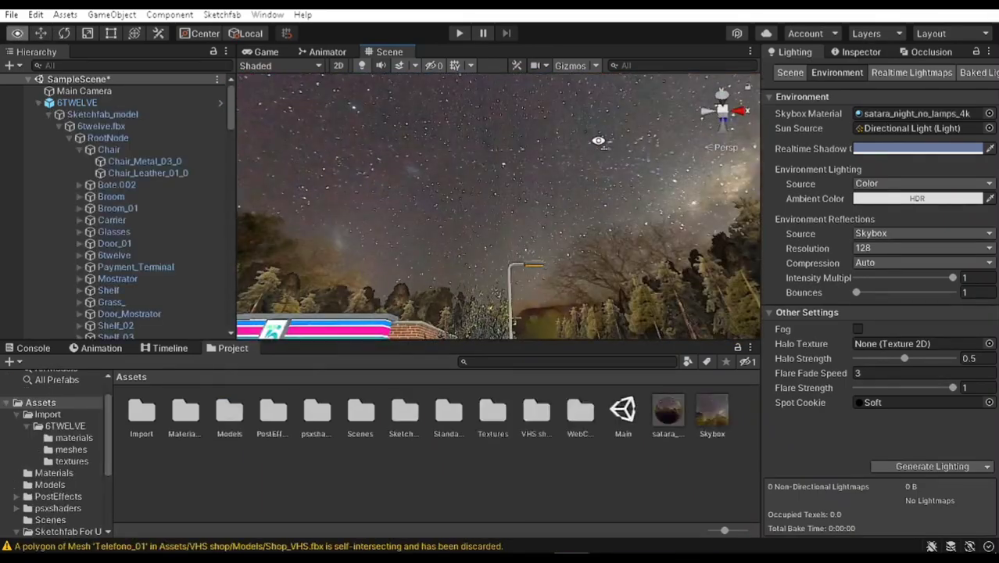
Look over the starry night skybox above the store, the trees and the street.
{"action": "right_click_drag", "start_coordinate": [518, 154], "coordinate": [545, 152]}
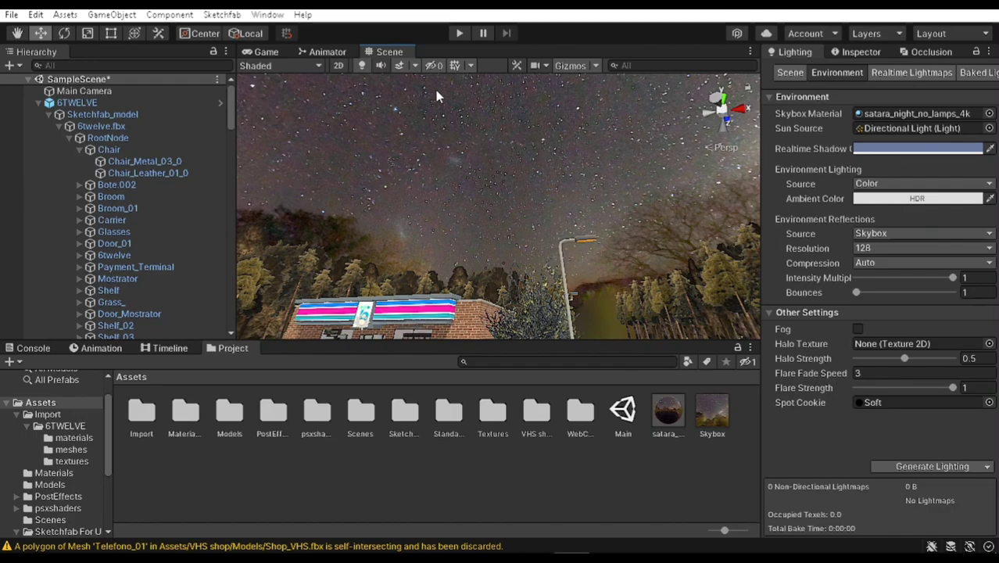
{"action": "right_click_drag", "start_coordinate": [435, 90], "coordinate": [437, 311]}
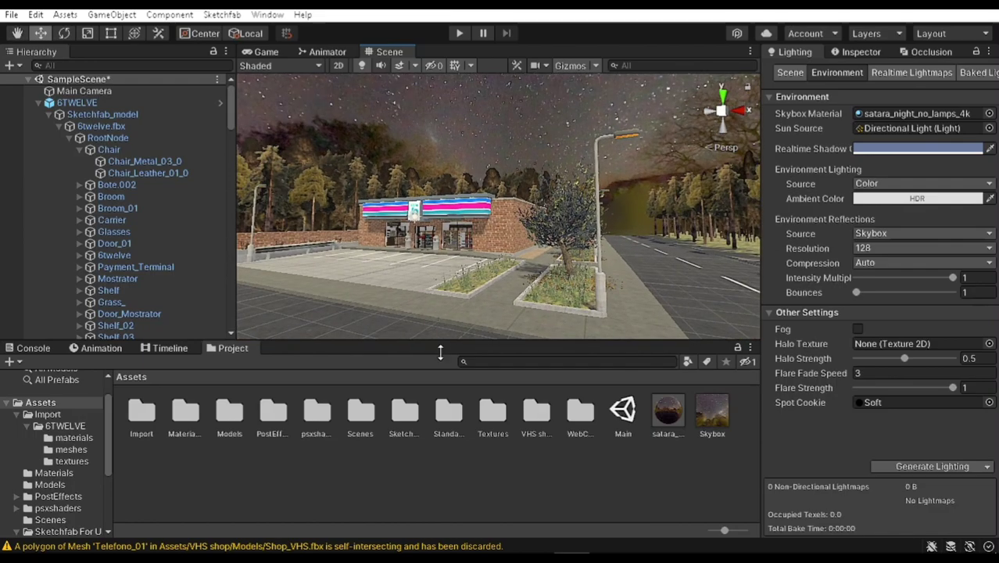
{"action": "left_click", "coordinate": [472, 491]}
{"action": "right_click_drag", "start_coordinate": [421, 248], "coordinate": [473, 177]}
{"action": "scroll", "coordinate": [416, 181], "scroll_direction": "down", "scroll_amount": 2}
Collapse the 6TWELVE hierarchy and reposition the Main Camera to frame the store at an angle from street level.
{"action": "left_click", "coordinate": [39, 103]}
{"action": "left_click", "coordinate": [84, 91]}
{"action": "scroll", "coordinate": [515, 238], "scroll_direction": "up", "scroll_amount": 3}
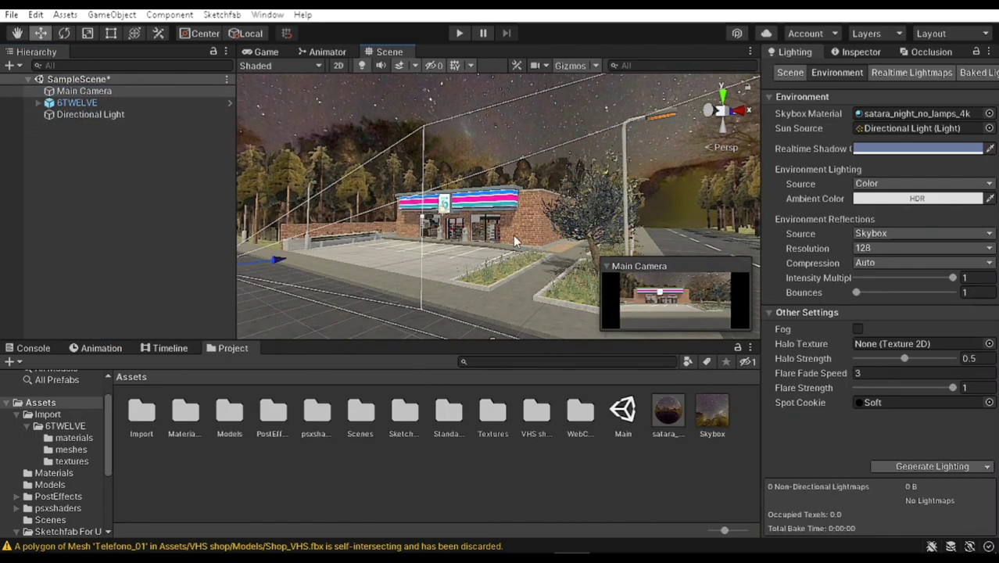
{"action": "middle_click_drag", "start_coordinate": [515, 238], "coordinate": [533, 233]}
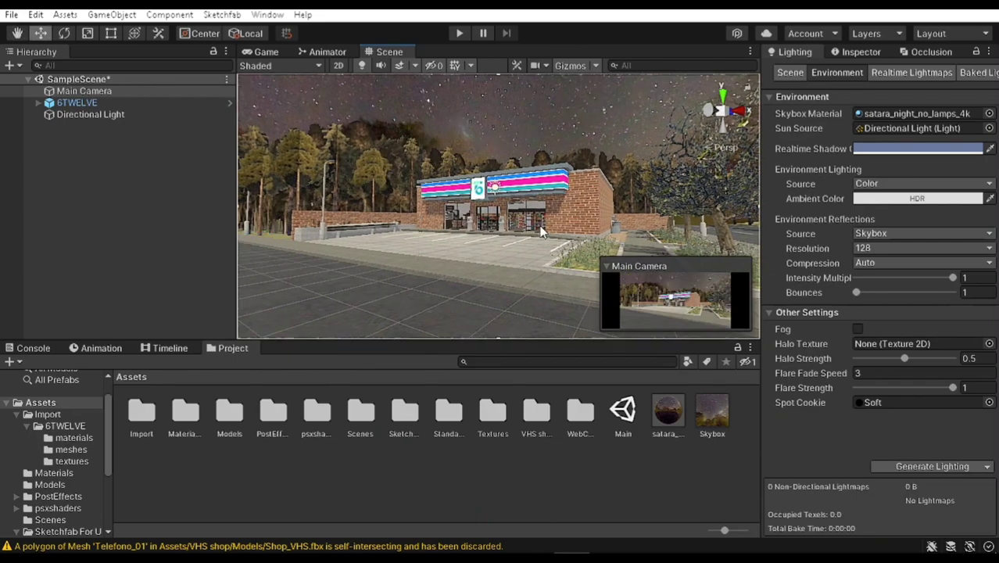
{"action": "left_click", "coordinate": [145, 172]}
Toggle the Directional Light object off and on to compare its effect on the store scene.
{"action": "left_click_drag", "start_coordinate": [502, 211], "coordinate": [518, 232], "text": "alt"}
{"action": "left_click", "coordinate": [90, 114]}
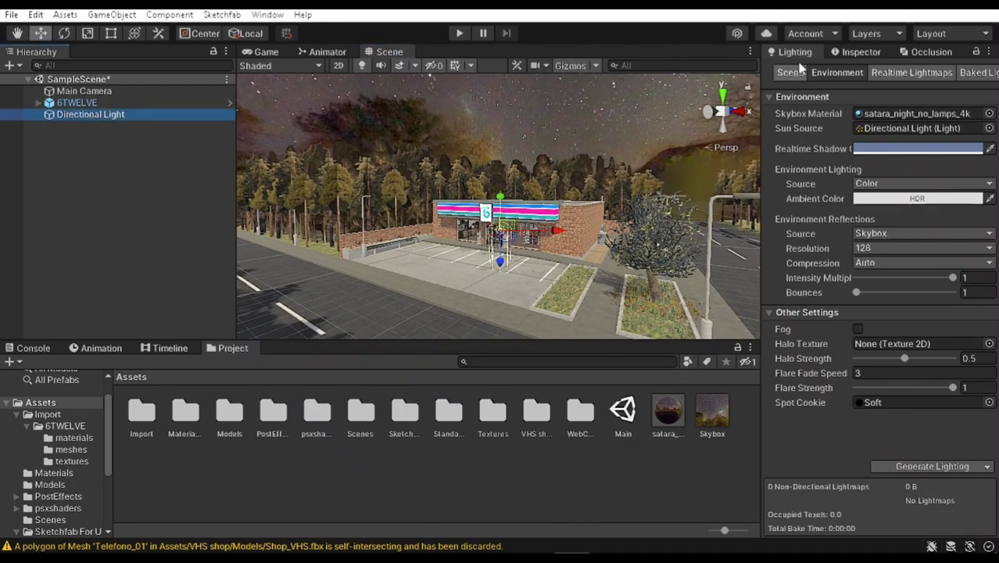
{"action": "left_click", "coordinate": [859, 52]}
{"action": "left_click", "coordinate": [794, 51]}
{"action": "left_click", "coordinate": [860, 51]}
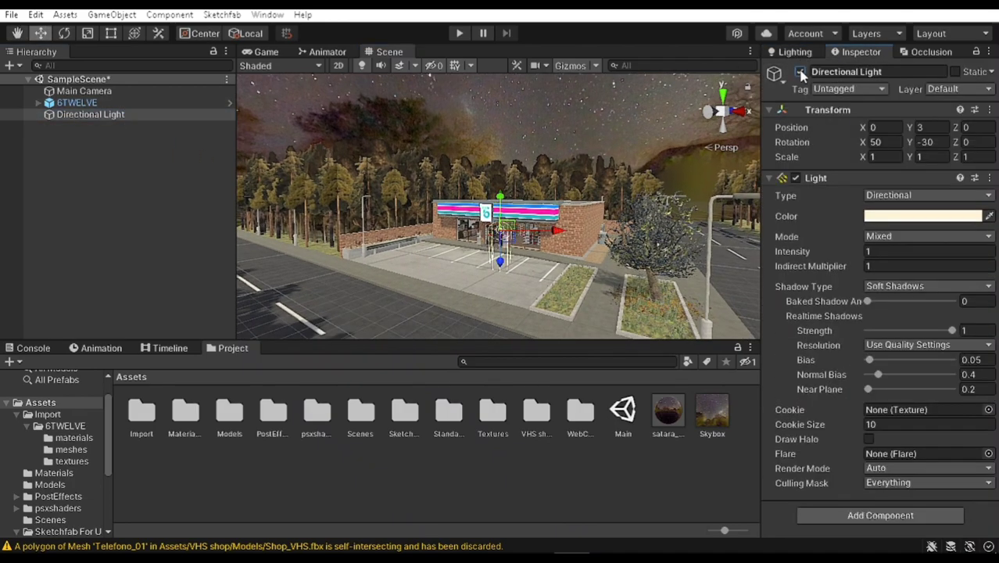
{"action": "left_click", "coordinate": [799, 71]}
{"action": "left_click", "coordinate": [800, 71]}
{"action": "left_click", "coordinate": [800, 71]}
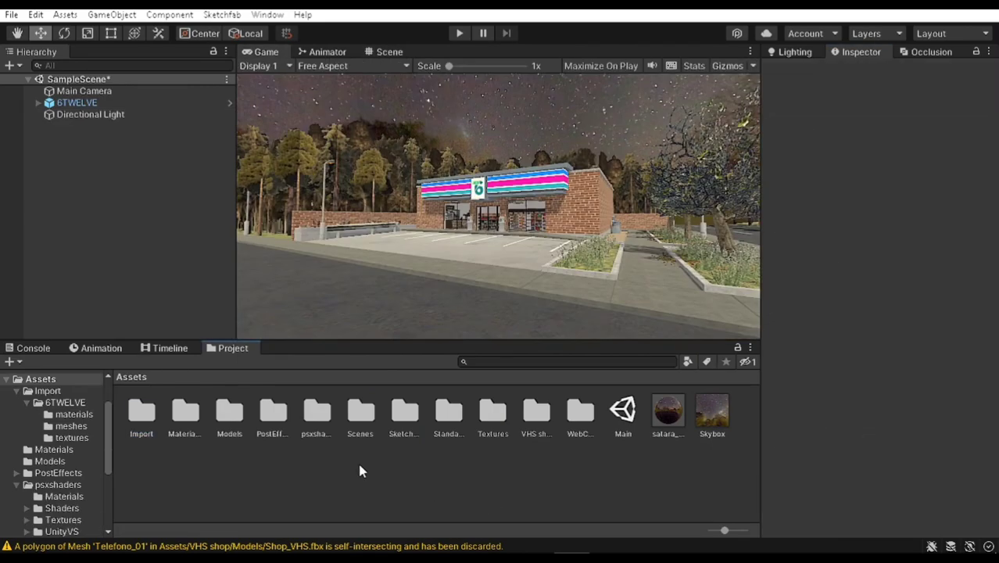
Attach the RGBShift effect script from the PostEffects assets to the Main Camera.
{"action": "double_click", "coordinate": [272, 420]}
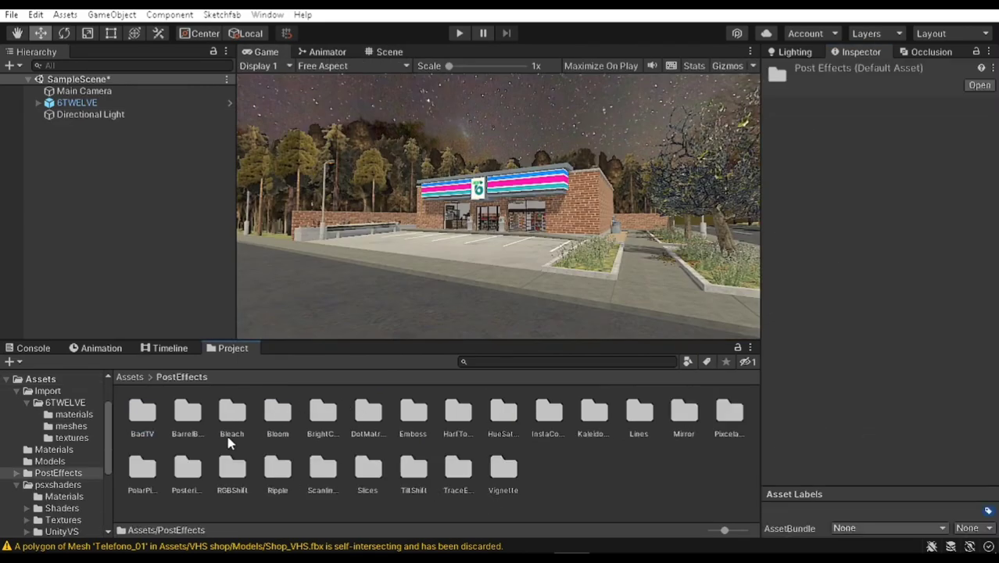
{"action": "left_click", "coordinate": [571, 486]}
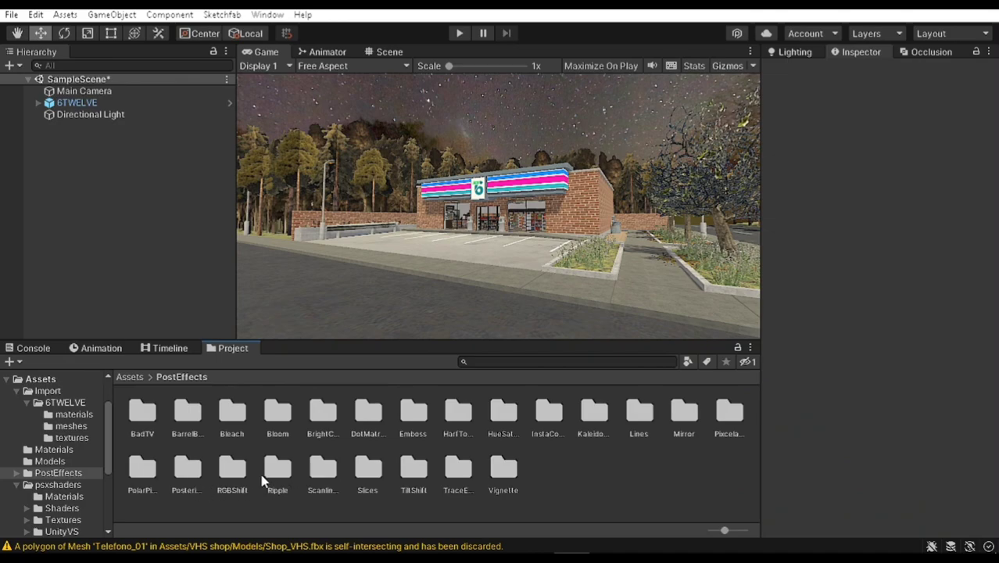
{"action": "double_click", "coordinate": [233, 473]}
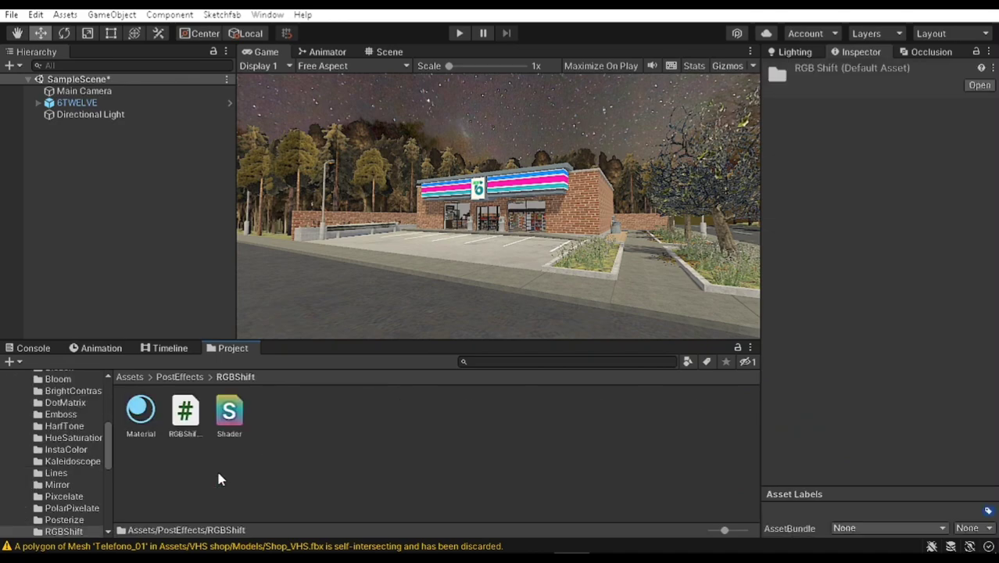
{"action": "left_click_drag", "start_coordinate": [191, 414], "coordinate": [122, 90]}
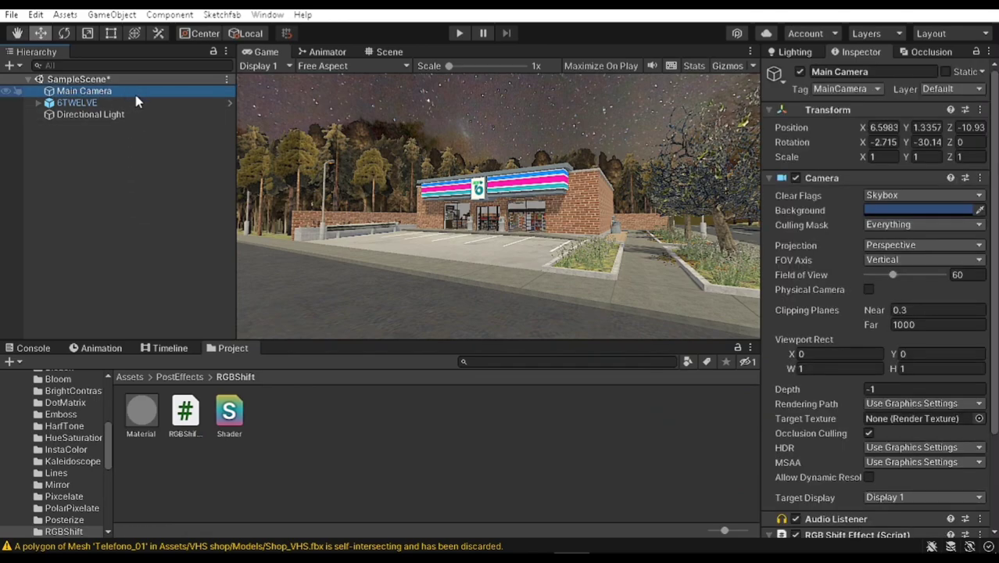
{"action": "scroll", "coordinate": [889, 352], "scroll_direction": "down", "scroll_amount": 5}
Assign the RGBShift material to the camera's RGB Shift Effect, turn the effect on, and play the scene.
{"action": "left_click", "coordinate": [860, 442]}
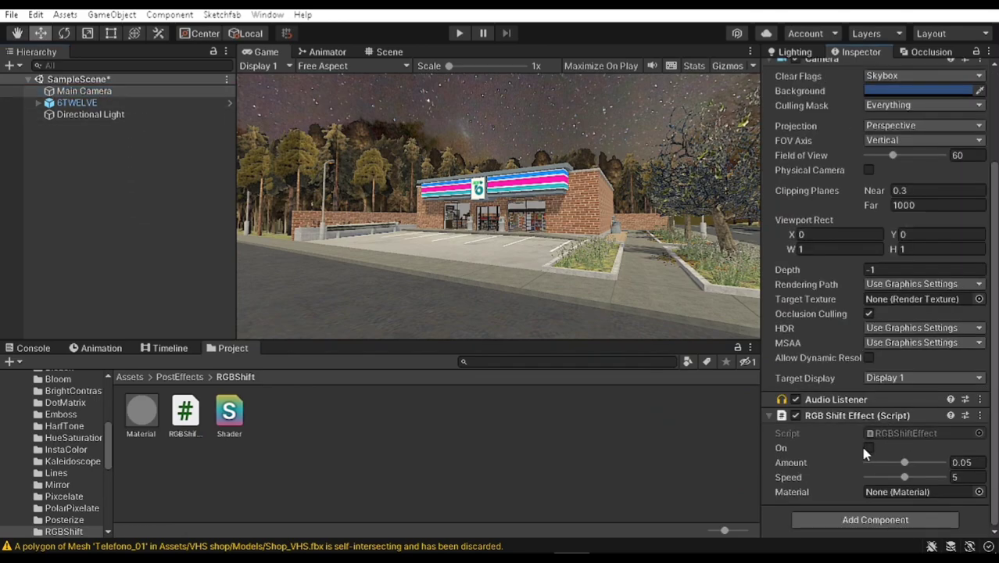
{"action": "left_click", "coordinate": [896, 493]}
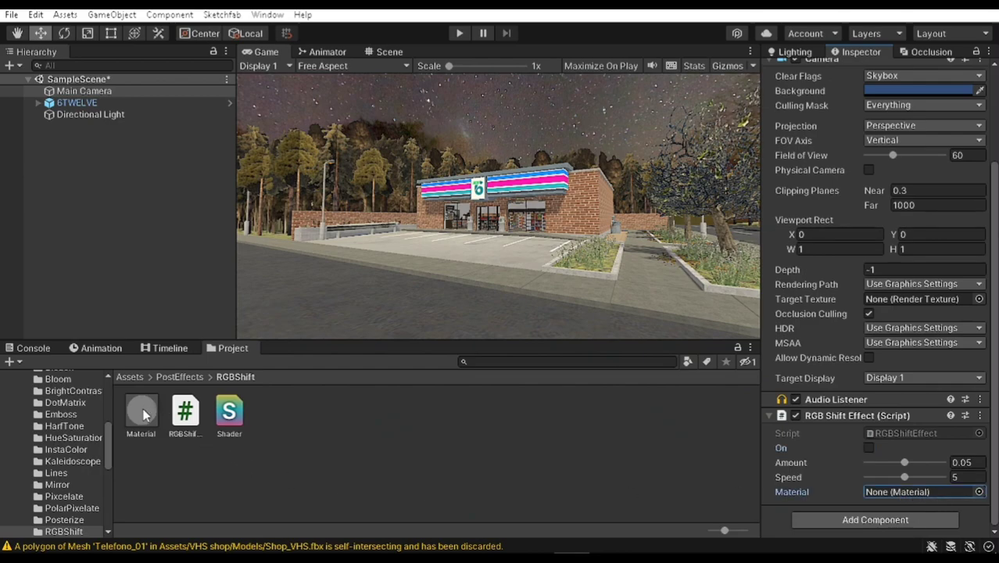
{"action": "left_click_drag", "start_coordinate": [142, 410], "coordinate": [898, 497]}
{"action": "left_click", "coordinate": [869, 449]}
{"action": "left_click", "coordinate": [459, 35]}
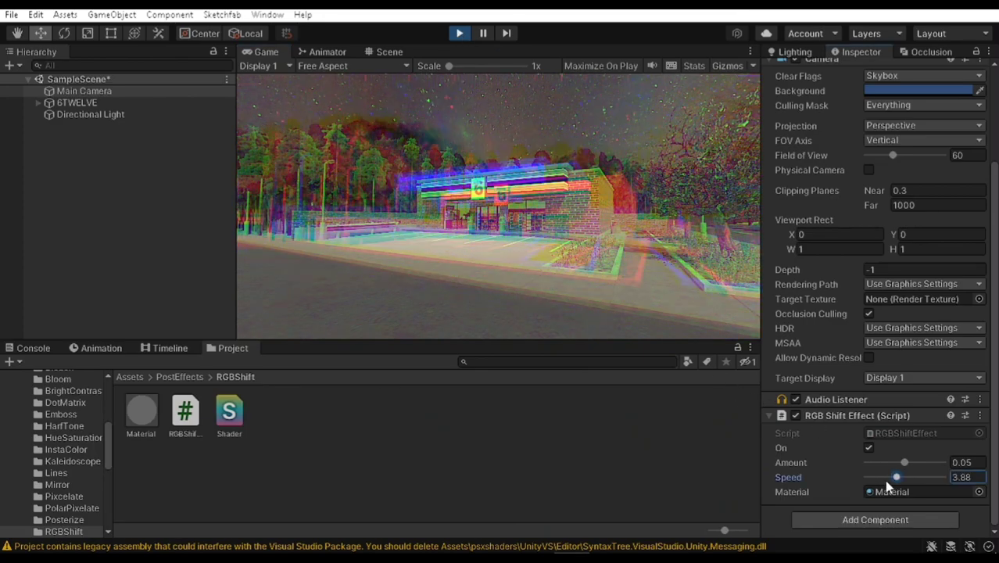
Set the RGB Shift Effect's Speed to 0 and Amount to 0.0034, and check the result in the maximized game view.
{"action": "left_click_drag", "start_coordinate": [902, 476], "coordinate": [842, 480]}
{"action": "left_click_drag", "start_coordinate": [905, 462], "coordinate": [872, 466]}
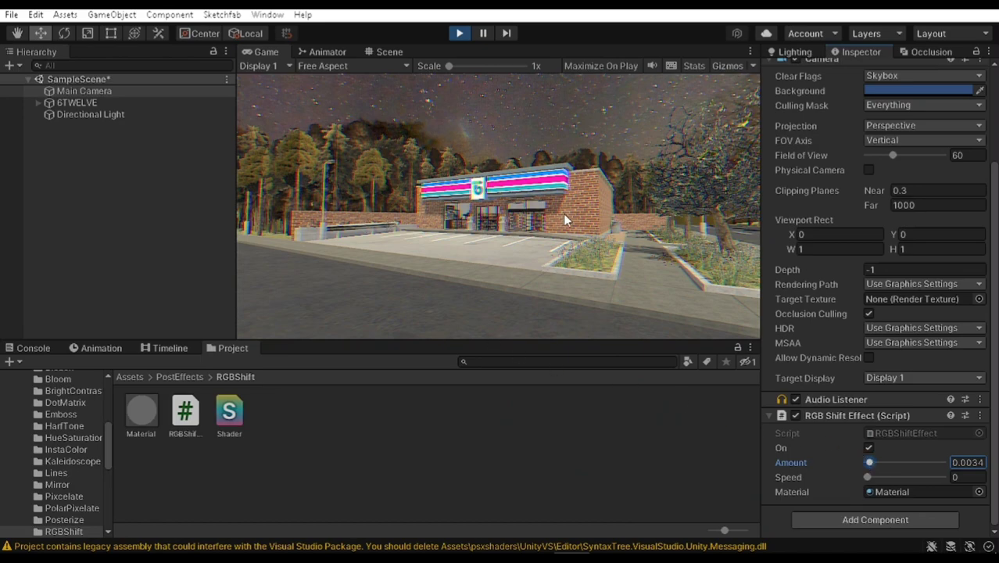
{"action": "key", "text": "shift+space"}
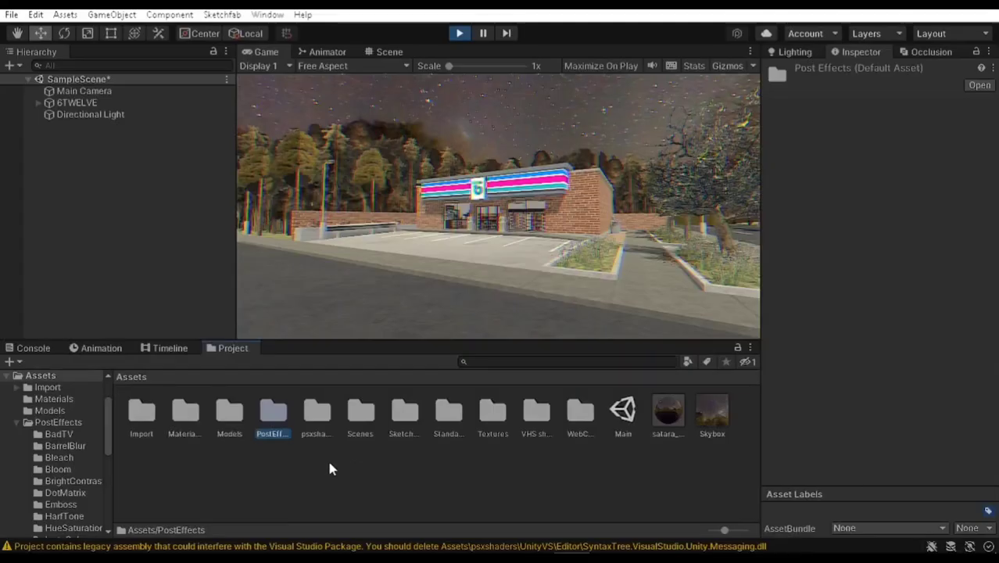
Lock the Inspector on the Main Camera and attach the BleachEffect script from the PostEffects Bleach folder.
{"action": "double_click", "coordinate": [282, 426]}
{"action": "left_click", "coordinate": [233, 415]}
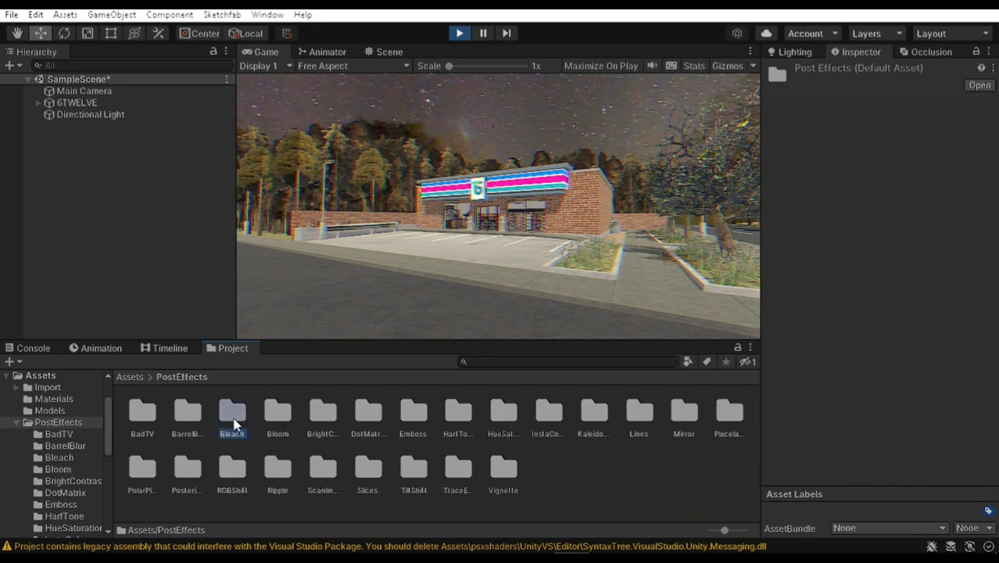
{"action": "left_click", "coordinate": [114, 89]}
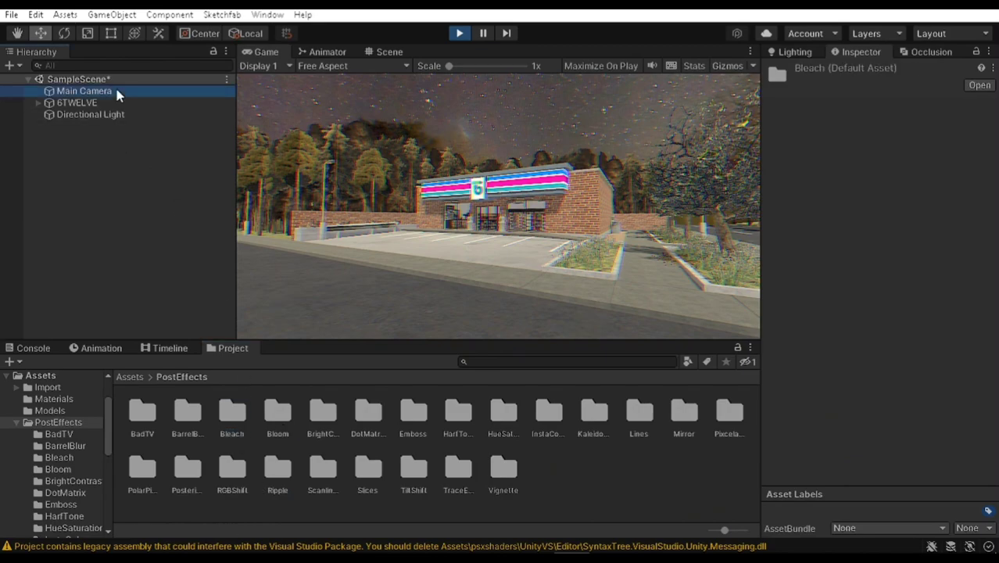
{"action": "double_click", "coordinate": [230, 414]}
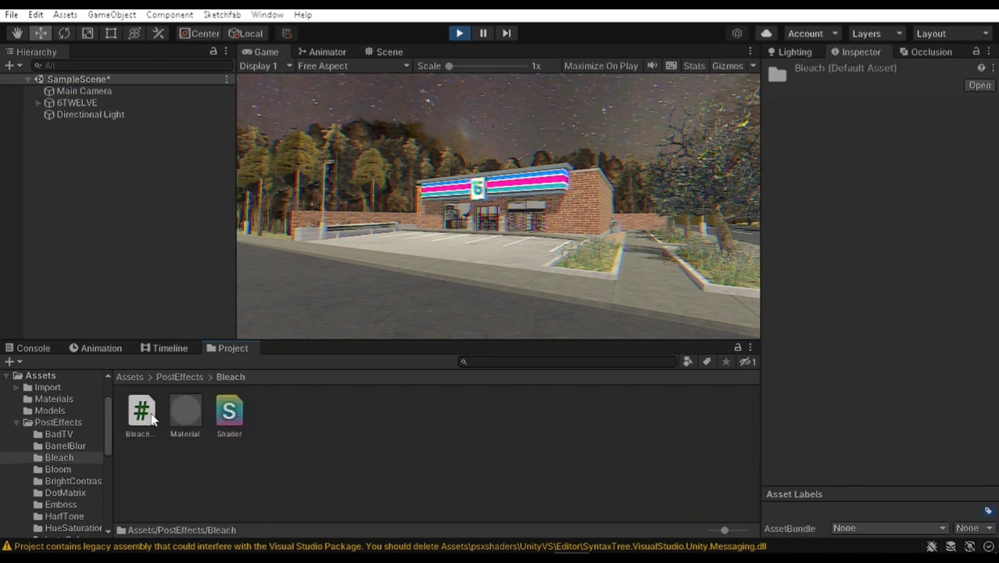
{"action": "left_click", "coordinate": [83, 90]}
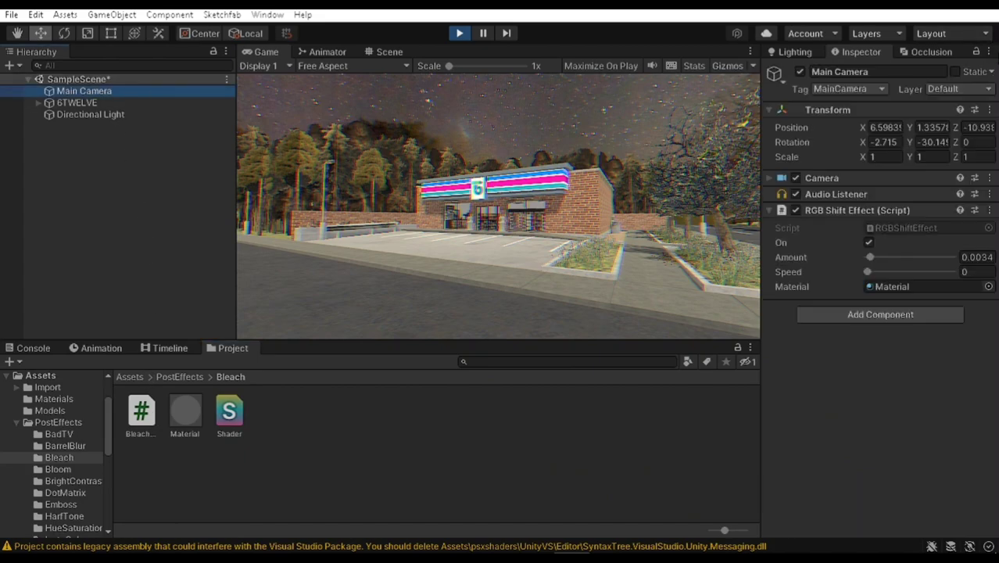
{"action": "left_click", "coordinate": [975, 52]}
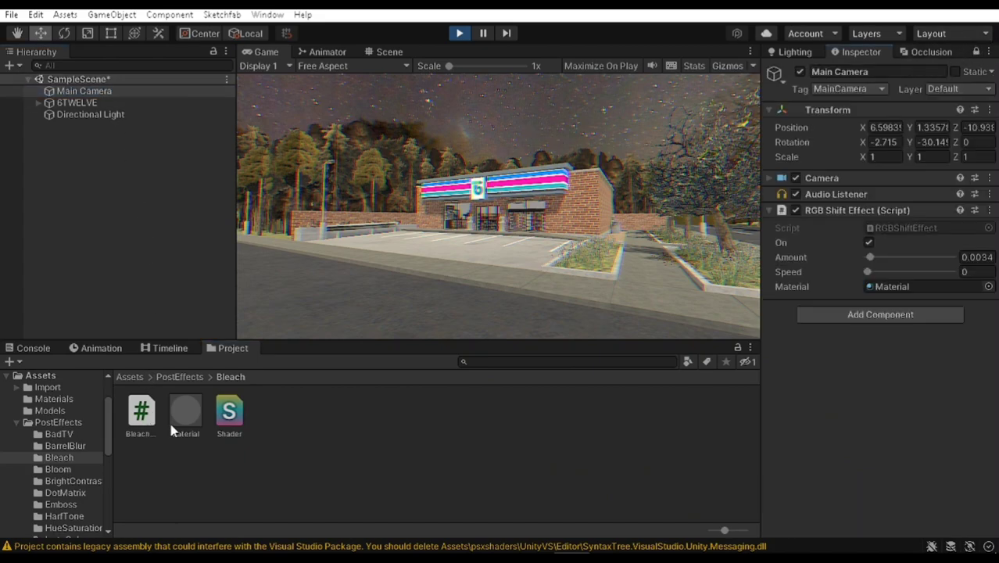
{"action": "left_click_drag", "start_coordinate": [158, 414], "coordinate": [909, 360]}
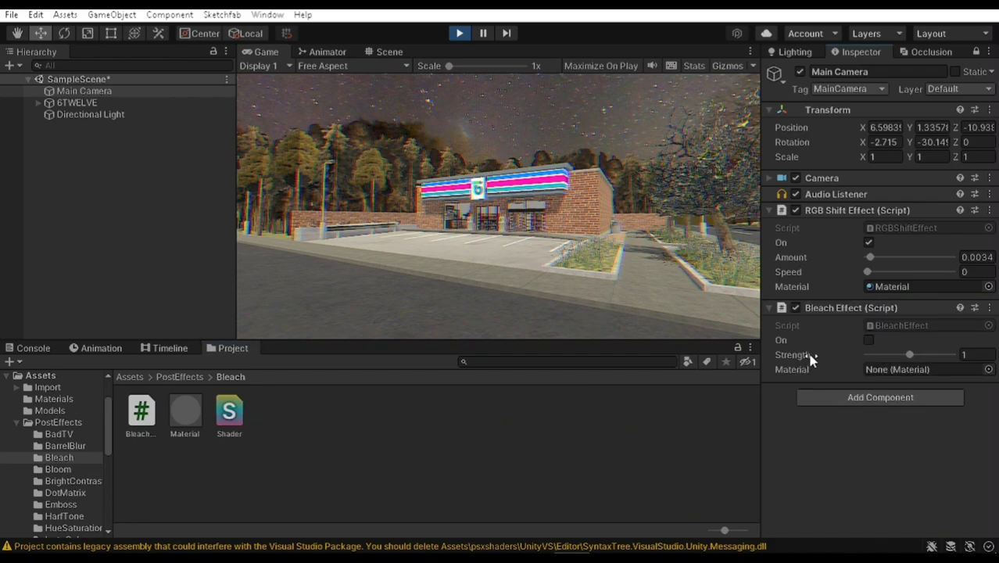
Assign the Bleach material to the Bleach Effect, turn it on with Strength 0.72, and compare the scene with and without it.
{"action": "left_click_drag", "start_coordinate": [186, 413], "coordinate": [911, 369]}
{"action": "left_click", "coordinate": [869, 341]}
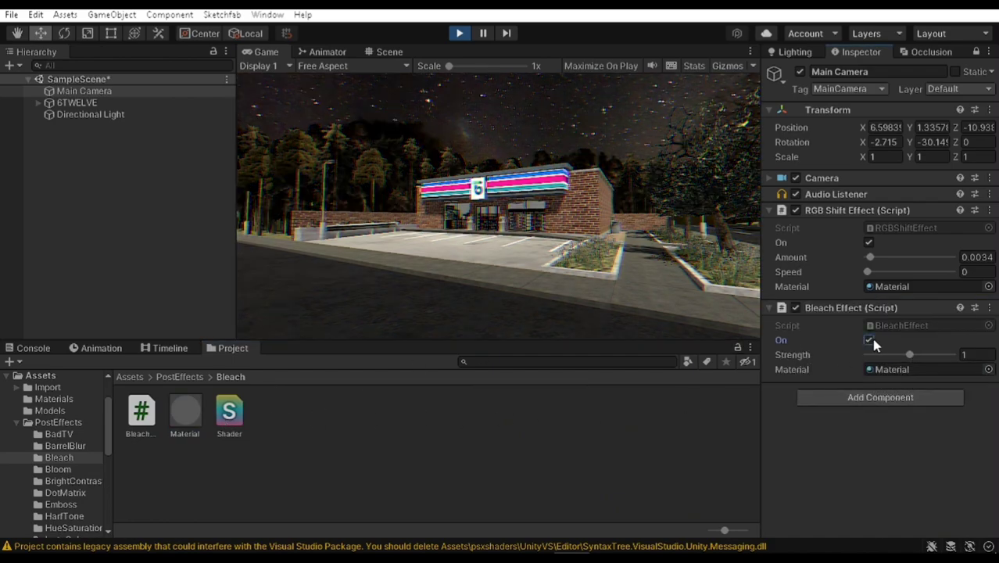
{"action": "left_click", "coordinate": [869, 342]}
{"action": "left_click", "coordinate": [869, 341]}
{"action": "mouse_move", "coordinate": [909, 357]}
{"action": "left_mouse_down"}
{"action": "mouse_move", "coordinate": [891, 353]}
{"action": "mouse_move", "coordinate": [898, 358]}
{"action": "left_mouse_up"}
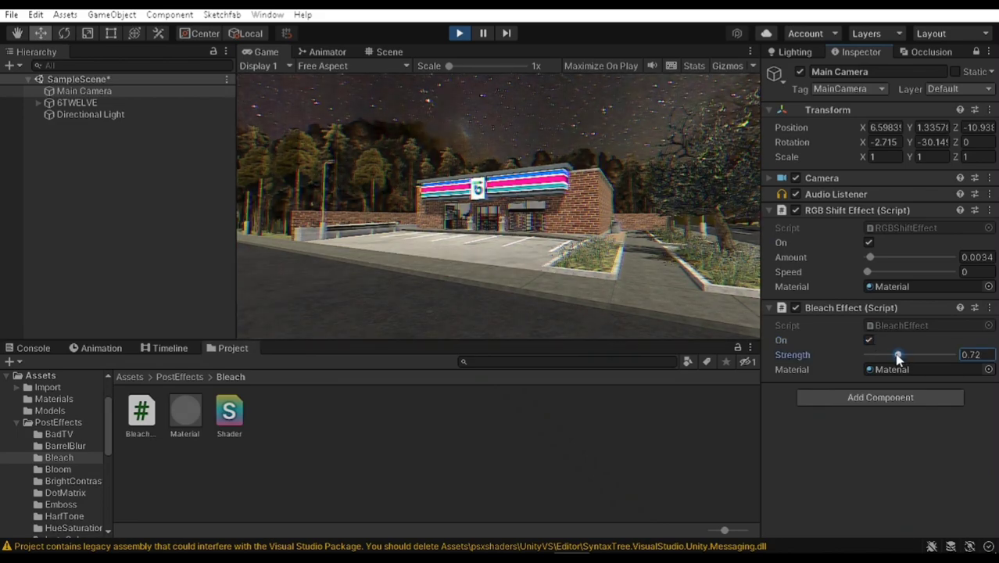
{"action": "left_click", "coordinate": [868, 340]}
{"action": "left_click", "coordinate": [869, 341]}
Collapse the RGB Shift Effect component and open the Posterize folder in the PostEffects assets.
{"action": "left_click", "coordinate": [770, 211]}
{"action": "left_click", "coordinate": [386, 484]}
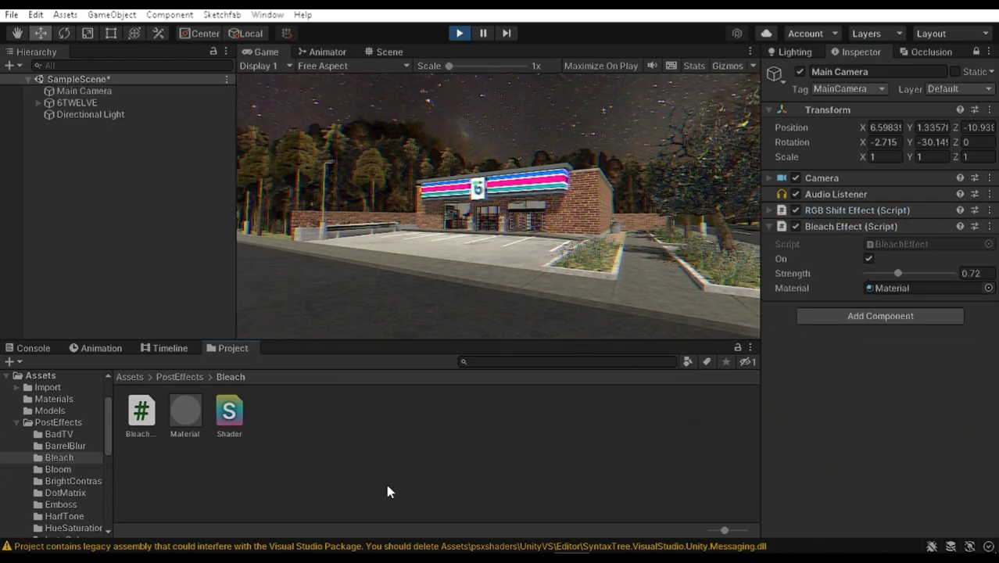
{"action": "key", "text": "BackSpace"}
{"action": "left_click", "coordinate": [143, 418]}
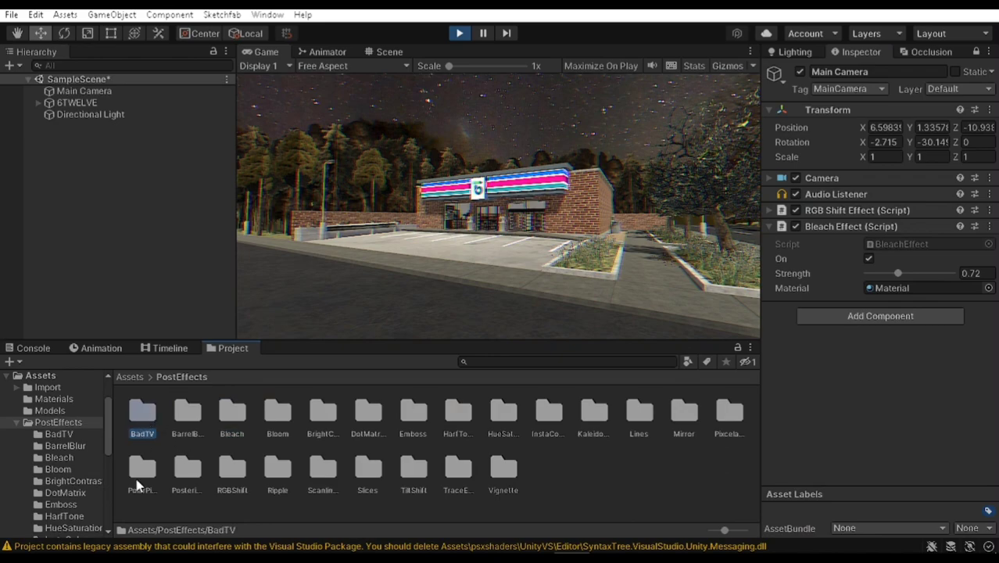
{"action": "left_click", "coordinate": [138, 483]}
{"action": "left_click", "coordinate": [186, 485]}
{"action": "left_click", "coordinate": [248, 475]}
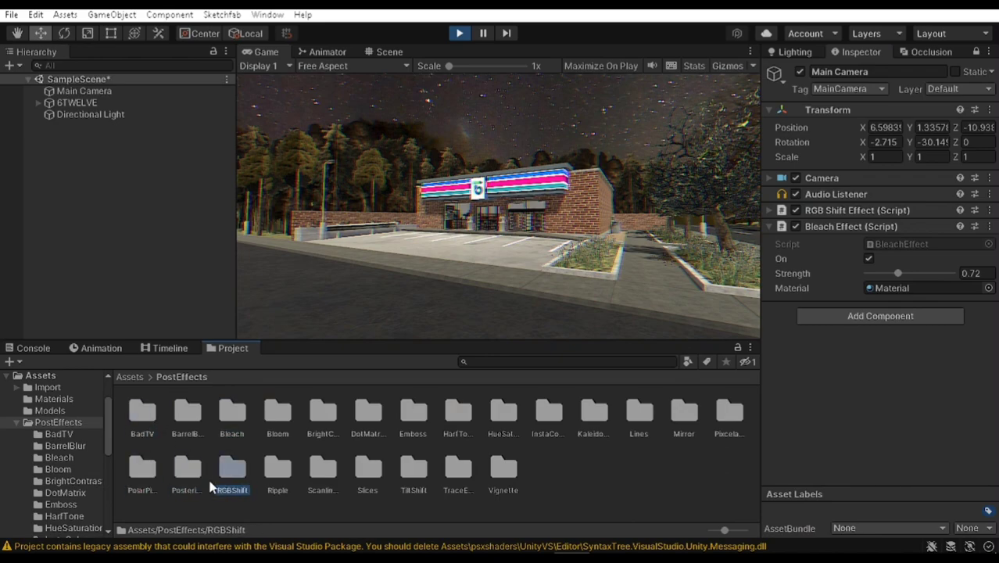
{"action": "left_click", "coordinate": [195, 485]}
{"action": "double_click", "coordinate": [195, 485]}
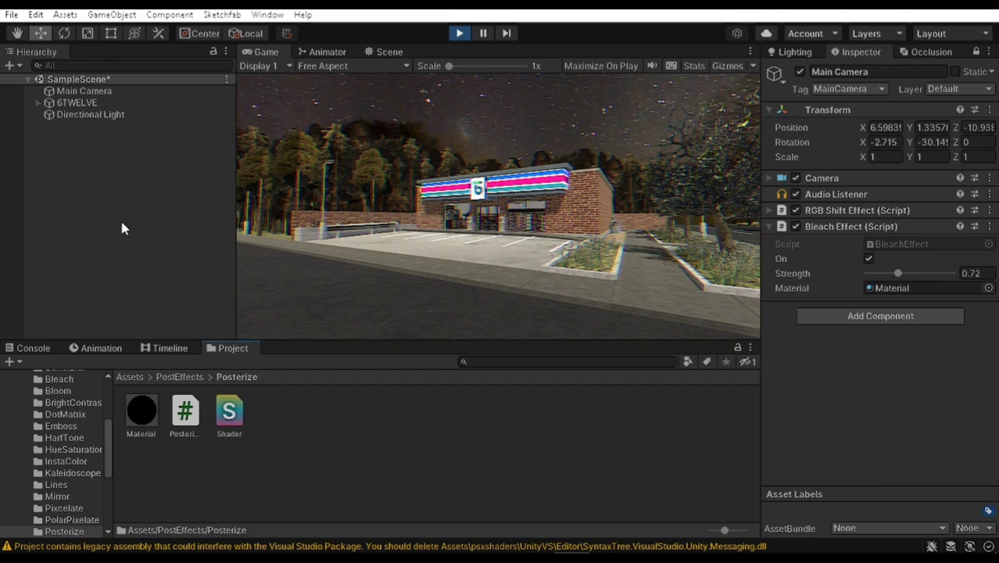
Attach the PosterizeEffect script to the Main Camera, assign its material, and turn the effect on with Level 98.
{"action": "left_click", "coordinate": [113, 91]}
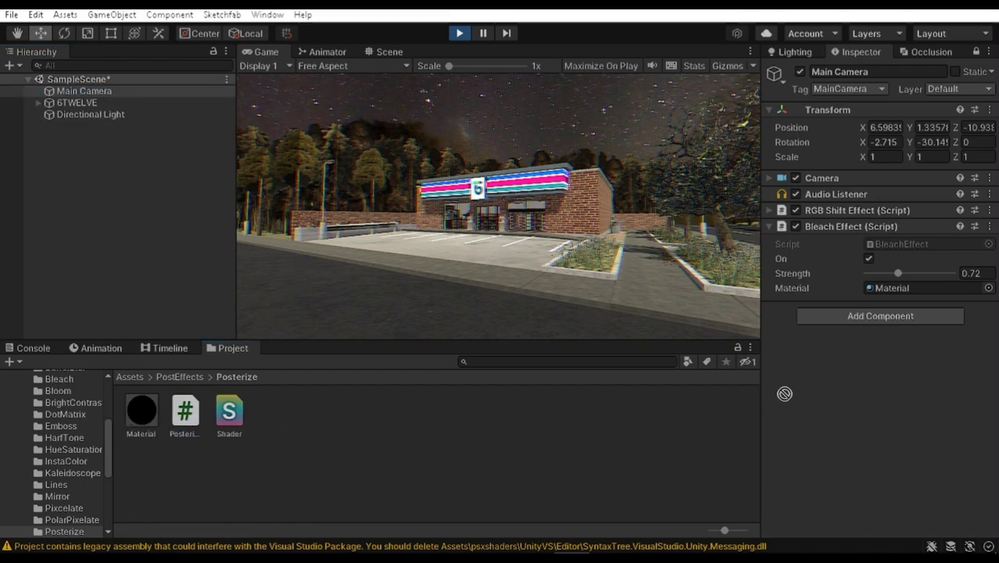
{"action": "left_click_drag", "start_coordinate": [192, 419], "coordinate": [834, 371]}
{"action": "left_click_drag", "start_coordinate": [141, 412], "coordinate": [900, 370]}
{"action": "left_click", "coordinate": [867, 342]}
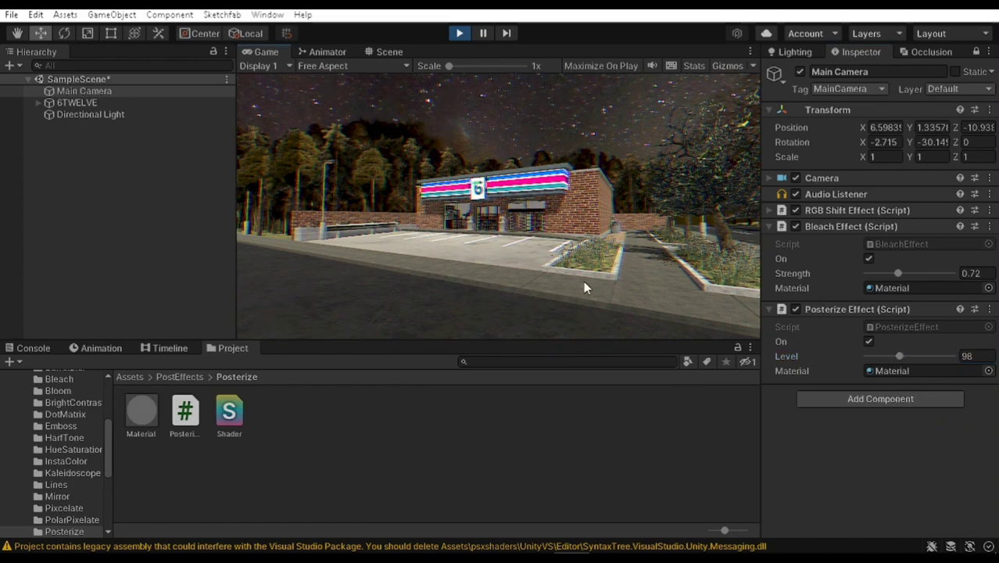
Toggle the Bleach Effect component off and on repeatedly to compare its influence on the store scene, leaving it enabled.
{"action": "left_click", "coordinate": [795, 227]}
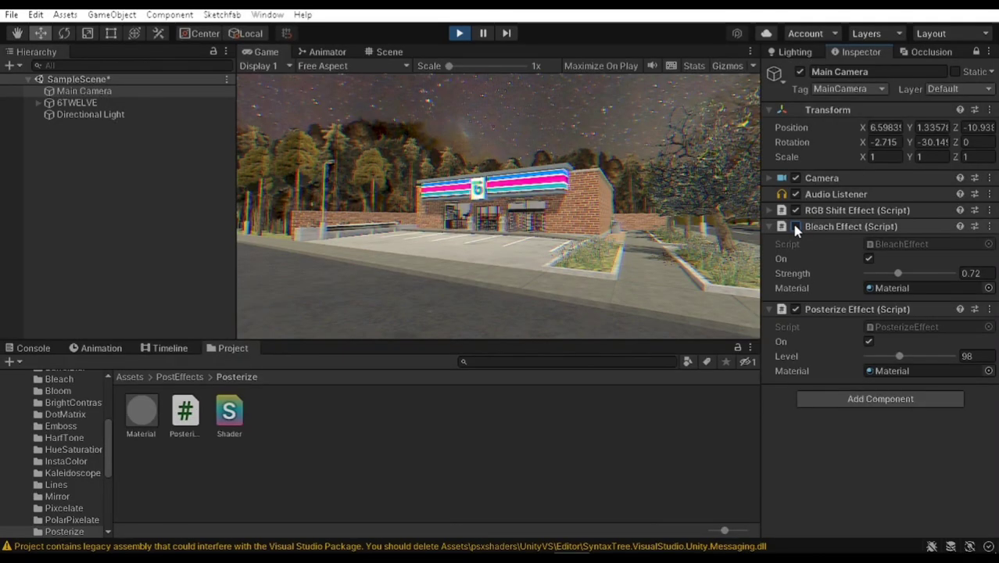
{"action": "left_click", "coordinate": [794, 225]}
{"action": "left_click", "coordinate": [794, 225]}
{"action": "left_click", "coordinate": [794, 225]}
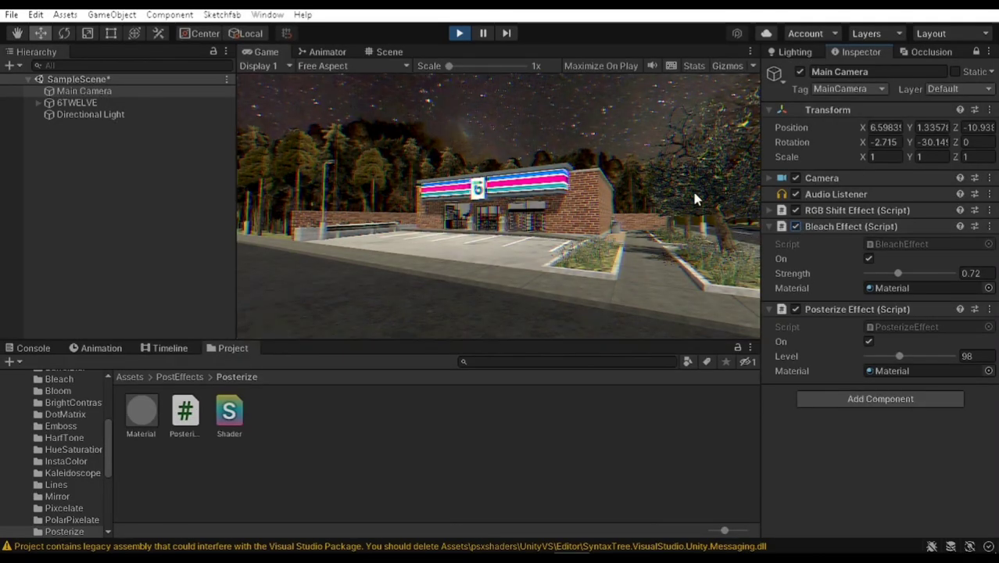
{"action": "left_click", "coordinate": [796, 227]}
{"action": "left_click", "coordinate": [795, 227]}
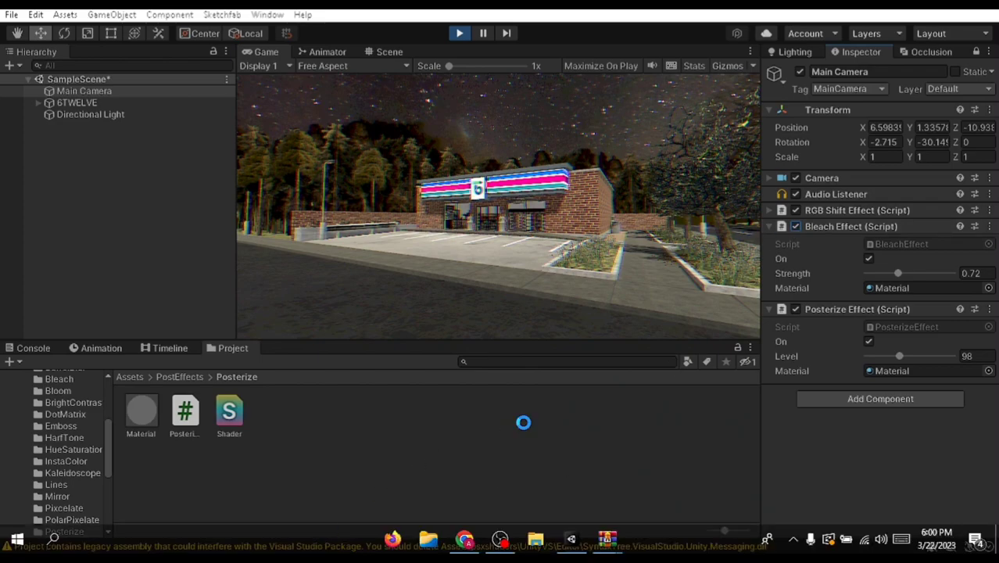
Attach the ScanlinesEffect script from the PostEffects Scanlines folder to the Main Camera, assign its material, and turn the effect on.
{"action": "key", "text": "BackSpace"}
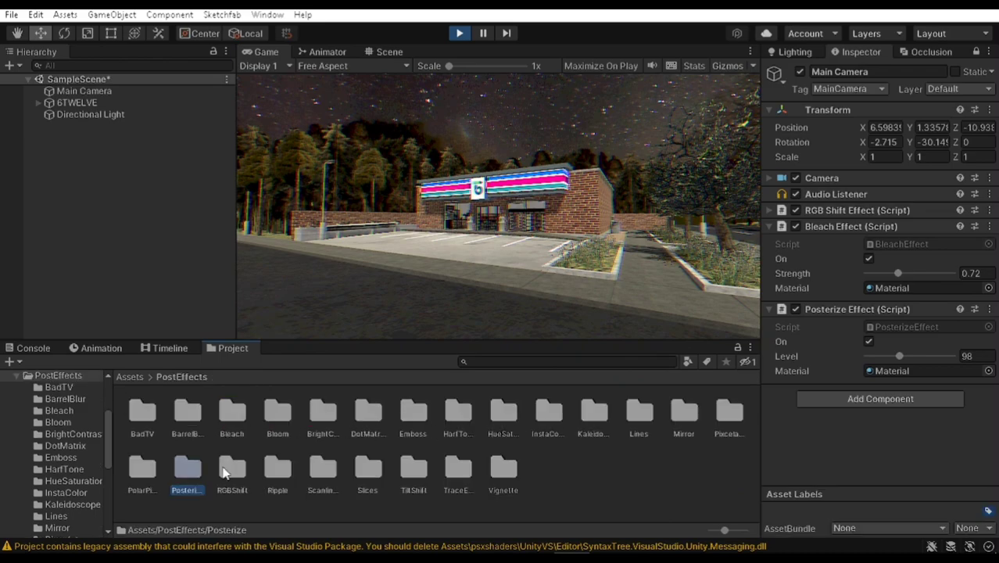
{"action": "left_click", "coordinate": [278, 471]}
{"action": "left_click", "coordinate": [348, 469]}
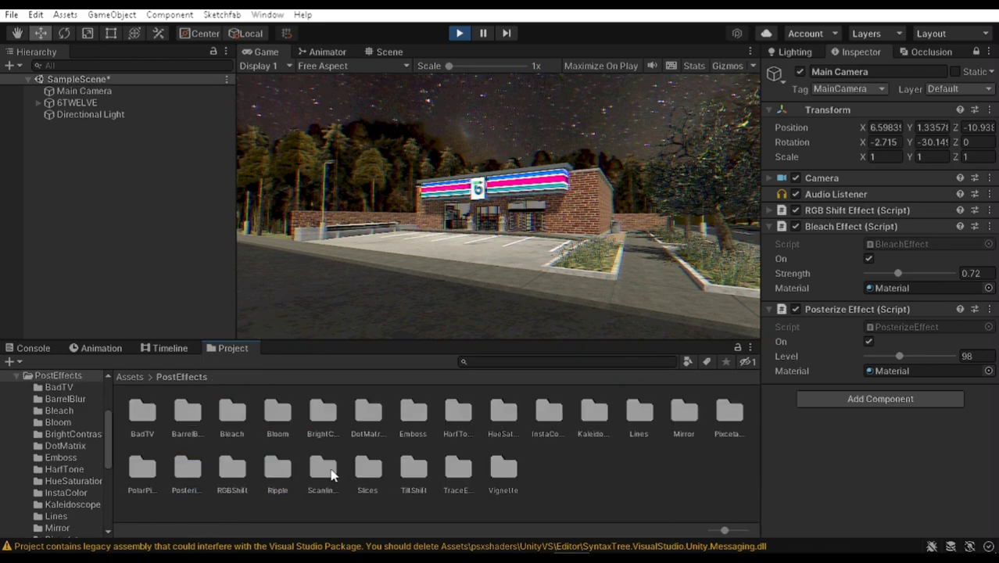
{"action": "left_click", "coordinate": [330, 471]}
{"action": "left_click", "coordinate": [468, 475]}
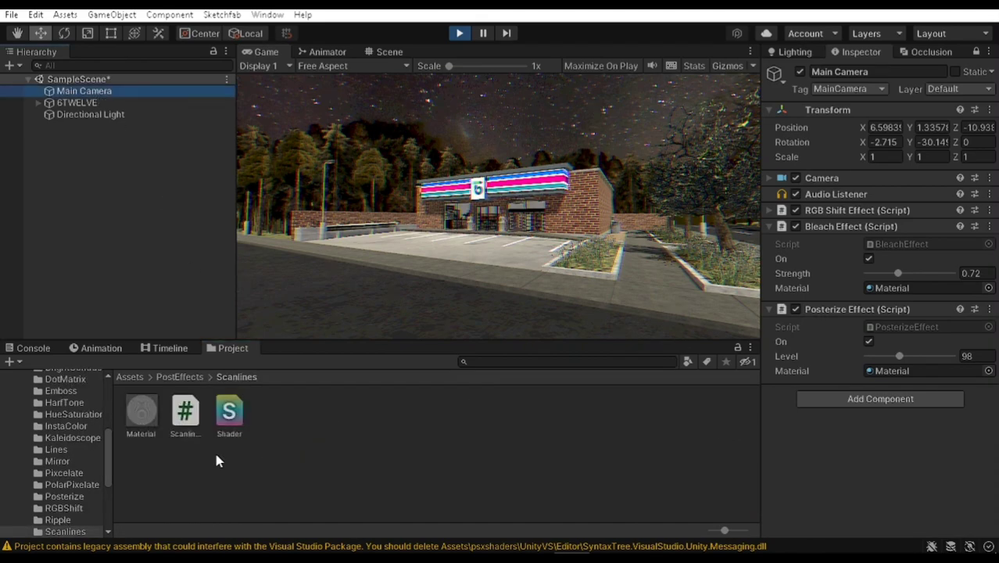
{"action": "left_click_drag", "start_coordinate": [190, 428], "coordinate": [833, 444]}
{"action": "left_click_drag", "start_coordinate": [141, 410], "coordinate": [926, 516]}
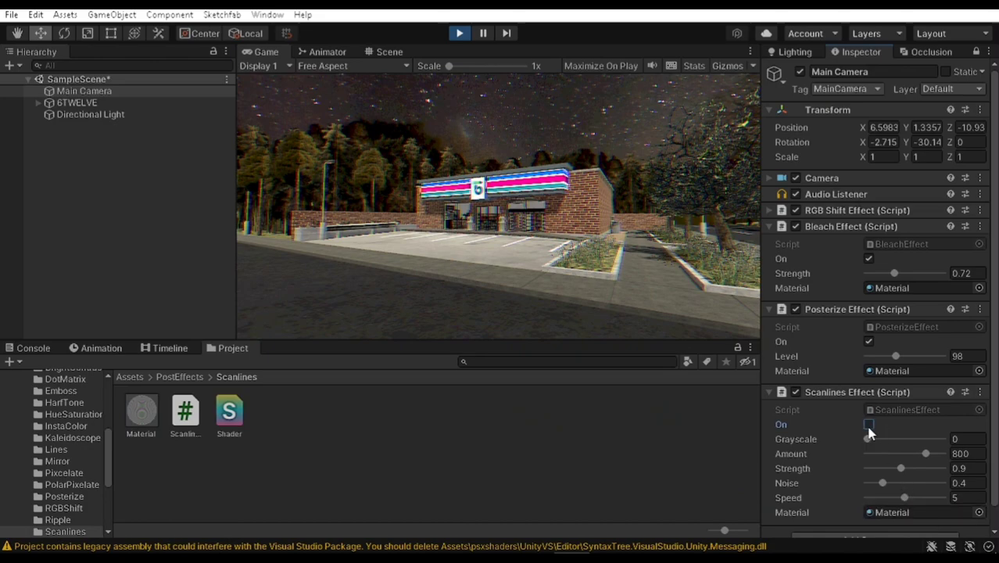
{"action": "left_click", "coordinate": [868, 424]}
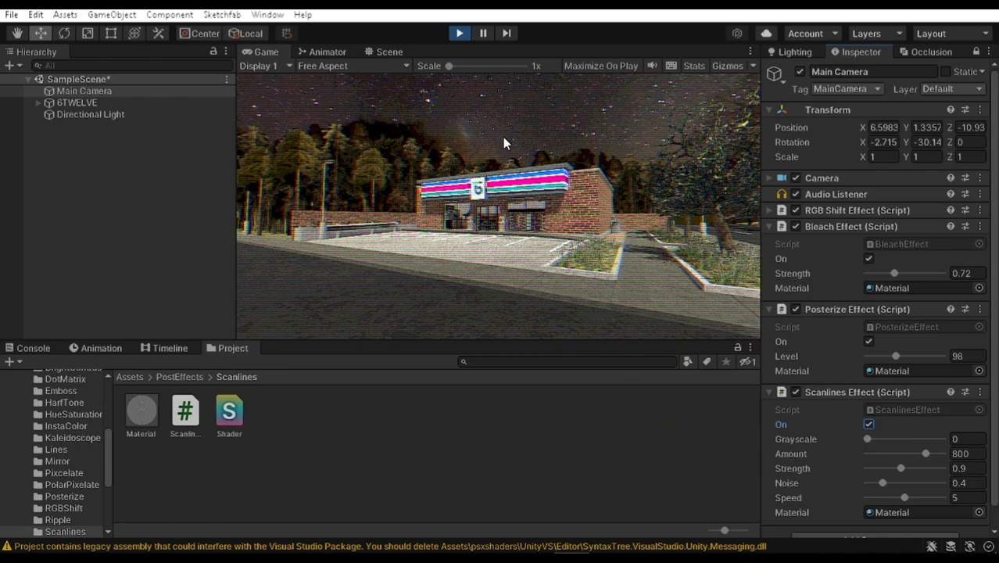
Inspect the scanlines in the maximized game view and restore the normal layout.
{"action": "key", "text": "shift+space"}
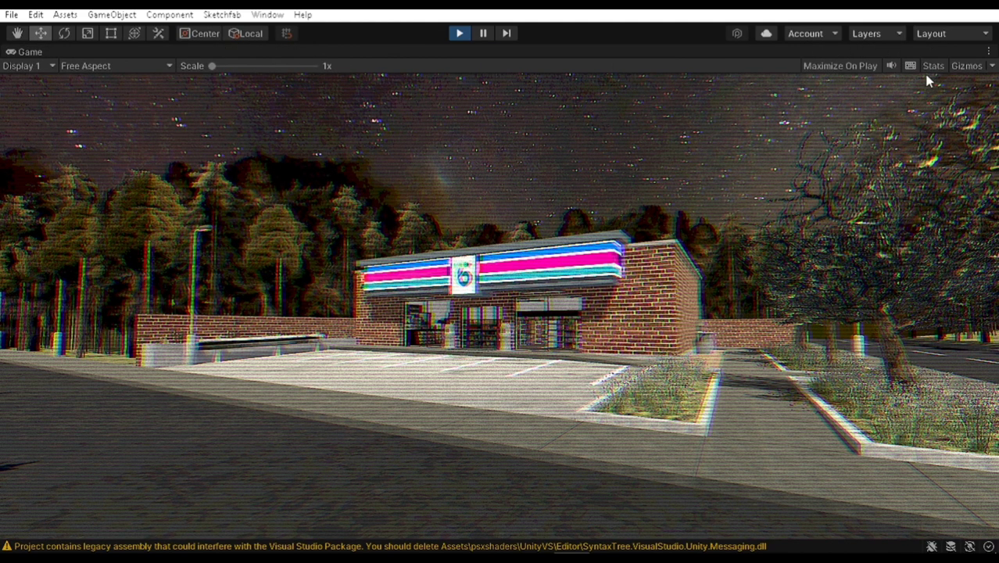
{"action": "left_click", "coordinate": [988, 52]}
{"action": "left_click", "coordinate": [897, 104]}
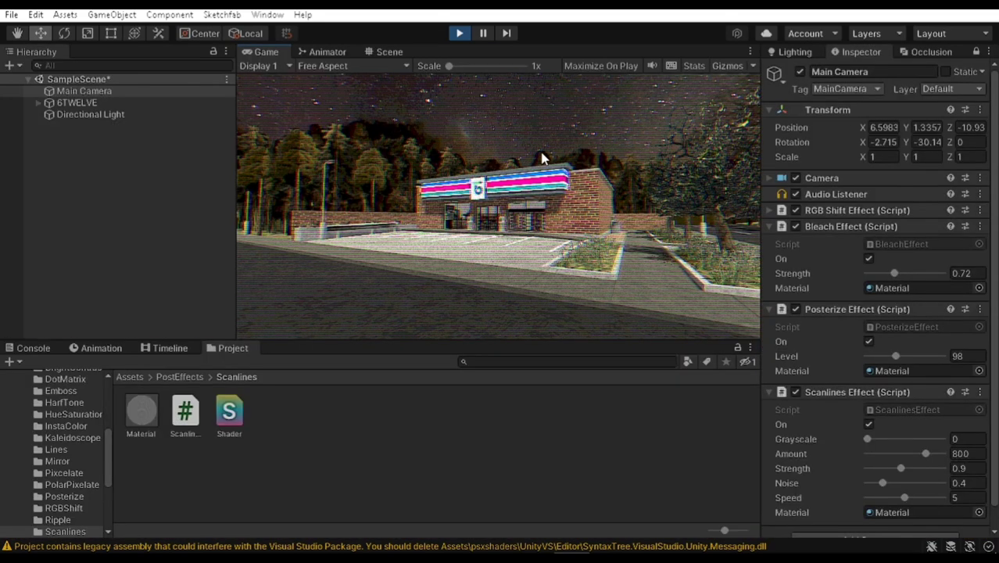
Try the Scanlines Effect's Amount at 100, return it to 800, and check the scene in the maximized game view.
{"action": "left_click_drag", "start_coordinate": [865, 438], "coordinate": [842, 442]}
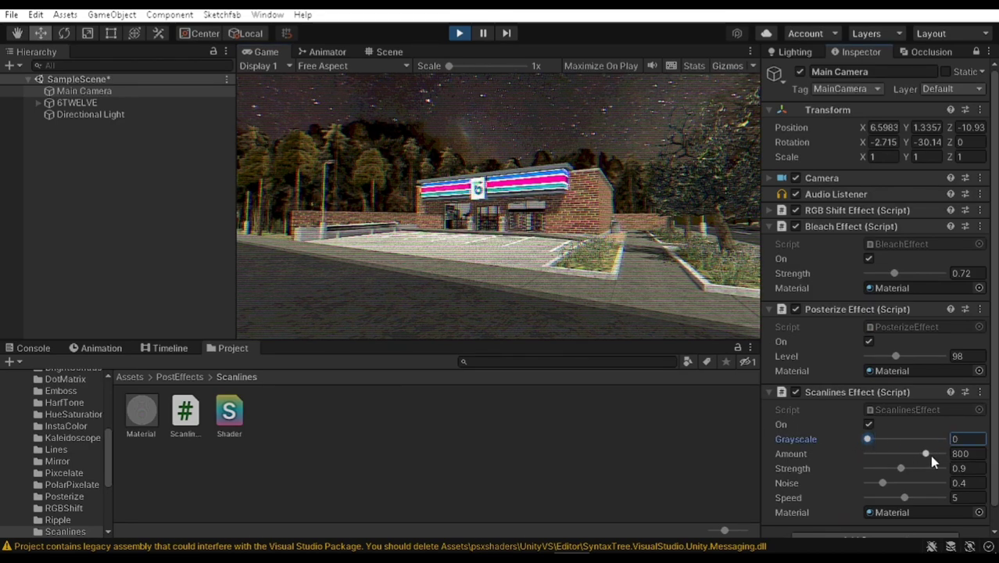
{"action": "left_click_drag", "start_coordinate": [927, 453], "coordinate": [850, 471]}
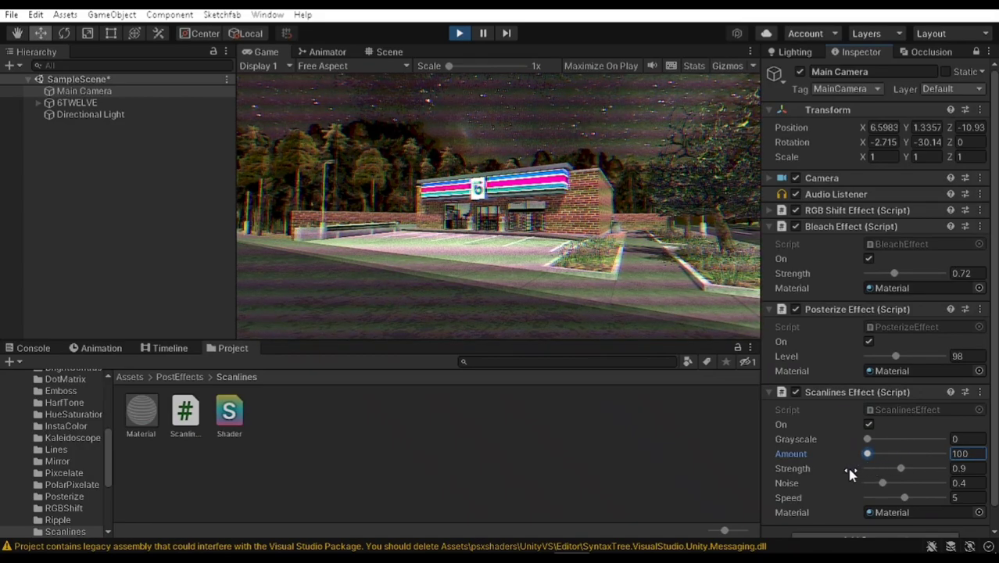
{"action": "key", "text": "shift+space"}
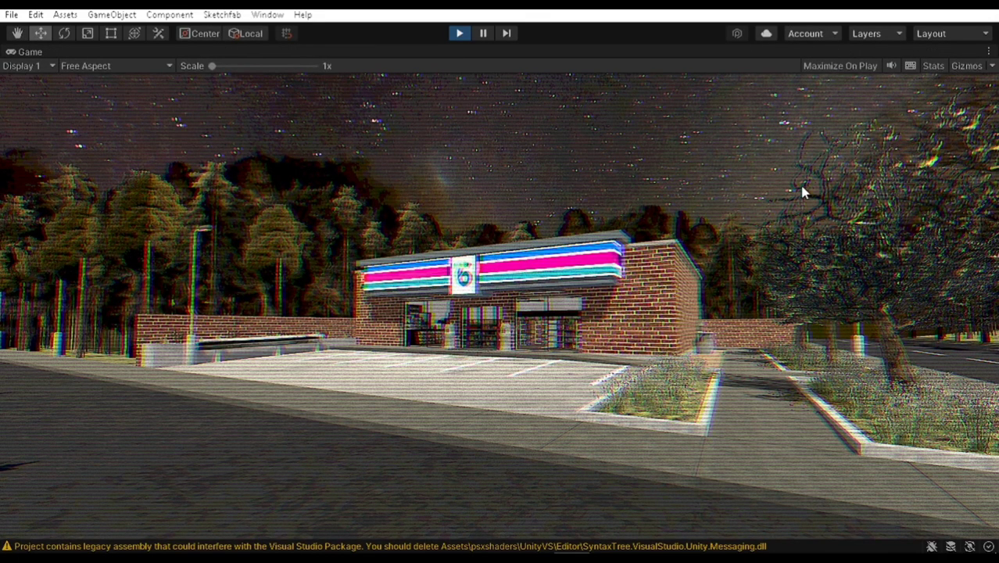
{"action": "left_click", "coordinate": [987, 50]}
{"action": "left_click", "coordinate": [816, 102]}
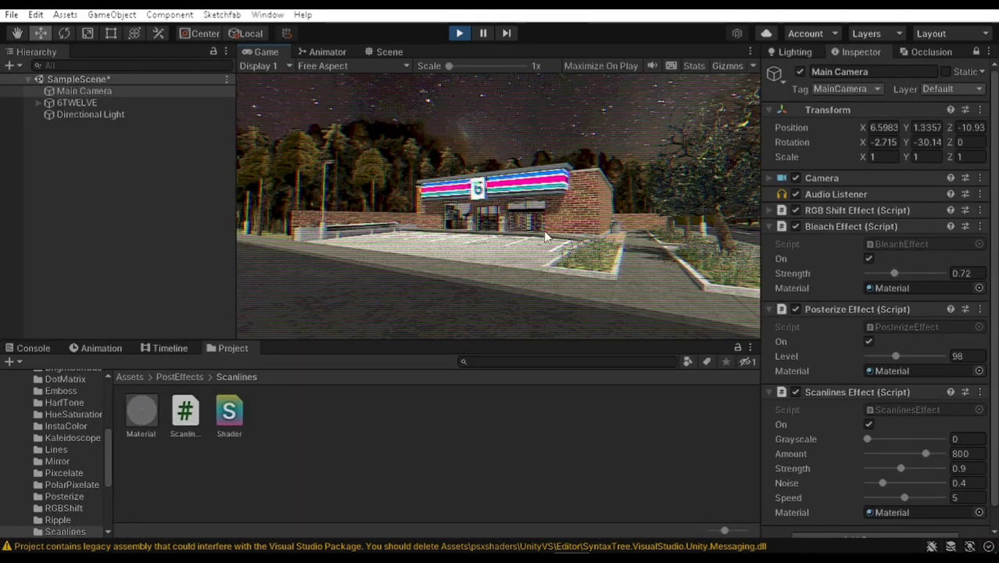
Collapse the Bleach, Posterize and Scanlines effect components of the Main Camera.
{"action": "left_click", "coordinate": [769, 227]}
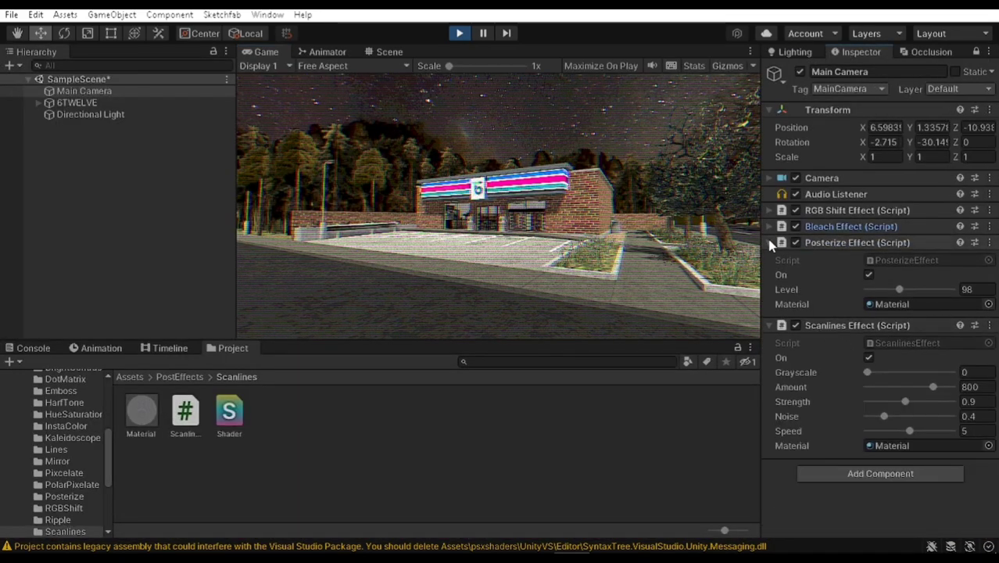
{"action": "left_click", "coordinate": [769, 244]}
{"action": "left_click", "coordinate": [769, 259]}
Attach the BadTVEffect script from the PostEffects BadTV folder to the Main Camera.
{"action": "key", "text": "BackSpace"}
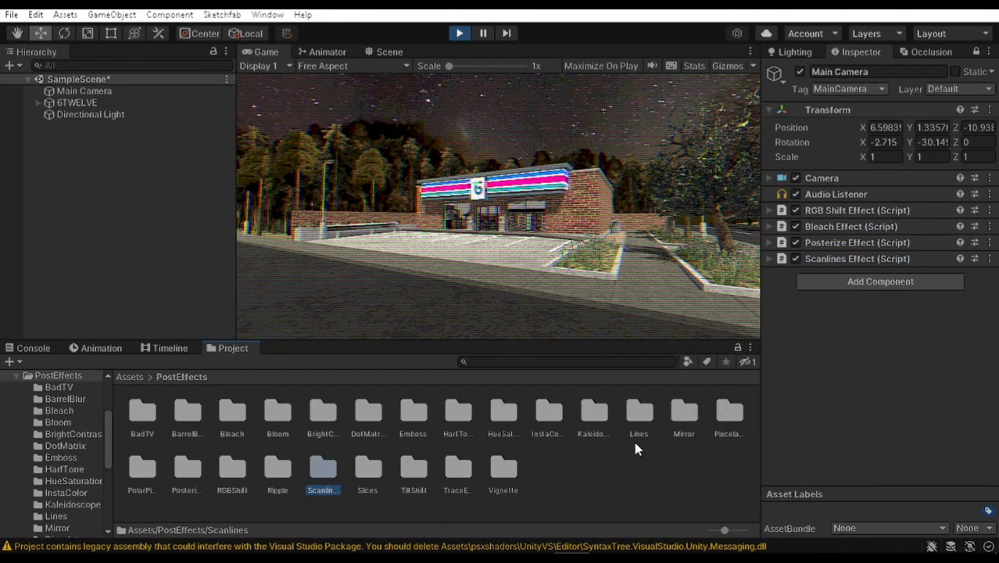
{"action": "left_click", "coordinate": [187, 413]}
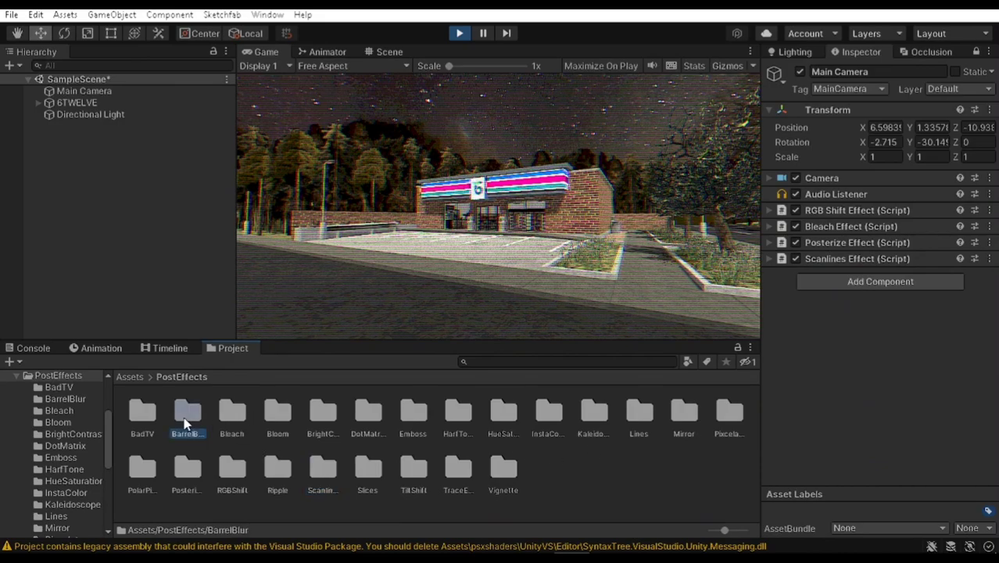
{"action": "double_click", "coordinate": [142, 411]}
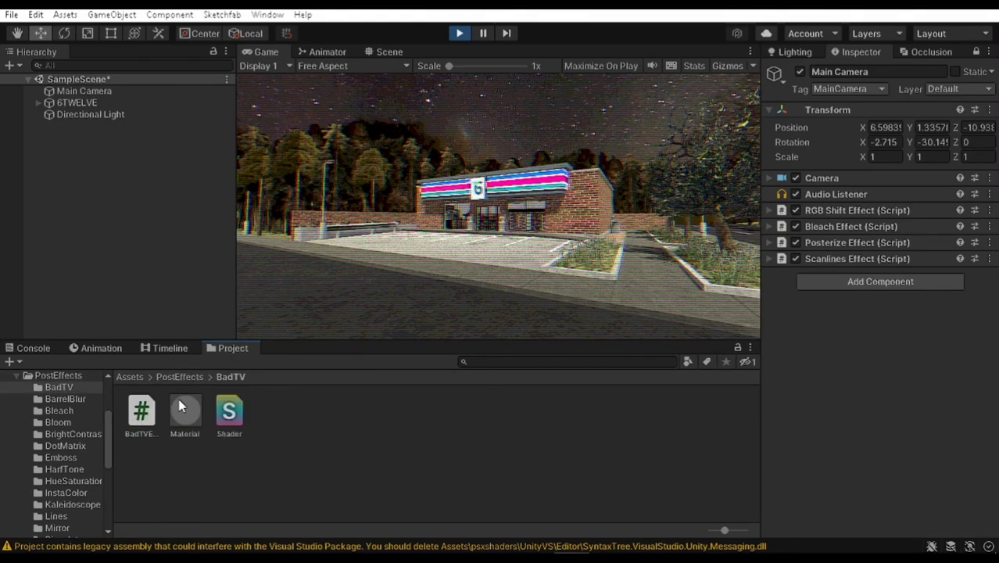
{"action": "left_click_drag", "start_coordinate": [142, 412], "coordinate": [931, 335]}
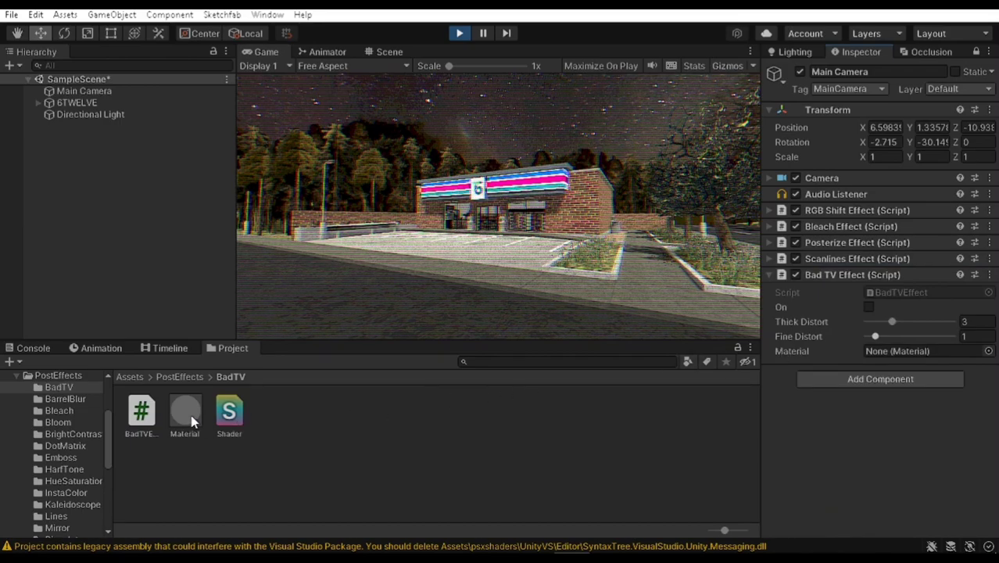
Assign the BadTV folder's Material to the Main Camera's Bad TV Effect and switch the effect on.
{"action": "left_click_drag", "start_coordinate": [188, 415], "coordinate": [913, 358]}
{"action": "left_click", "coordinate": [869, 307]}
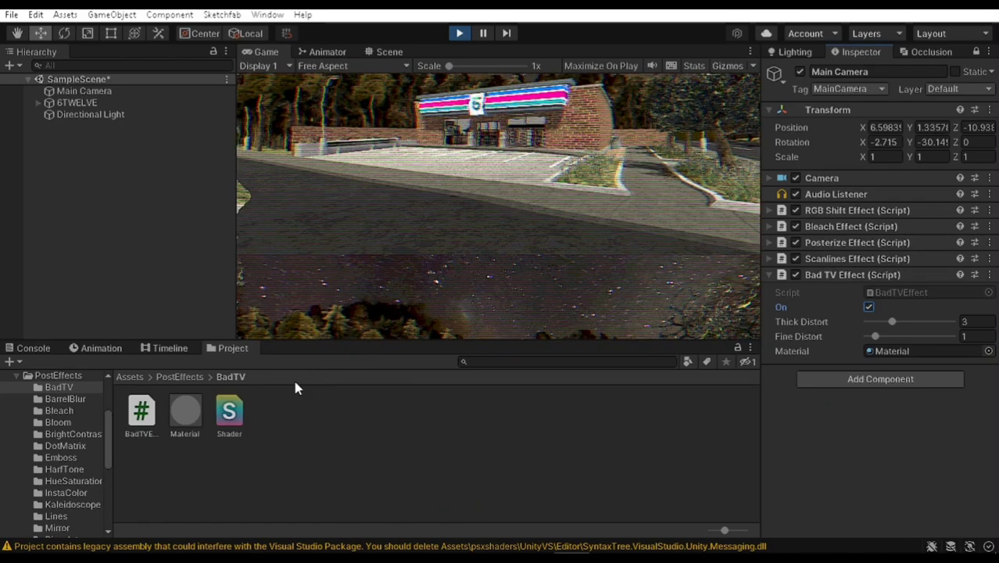
Open the BadTV Shader file for editing and bring up Task Manager while Visual Studio starts.
{"action": "left_click", "coordinate": [227, 412]}
{"action": "double_click", "coordinate": [227, 412]}
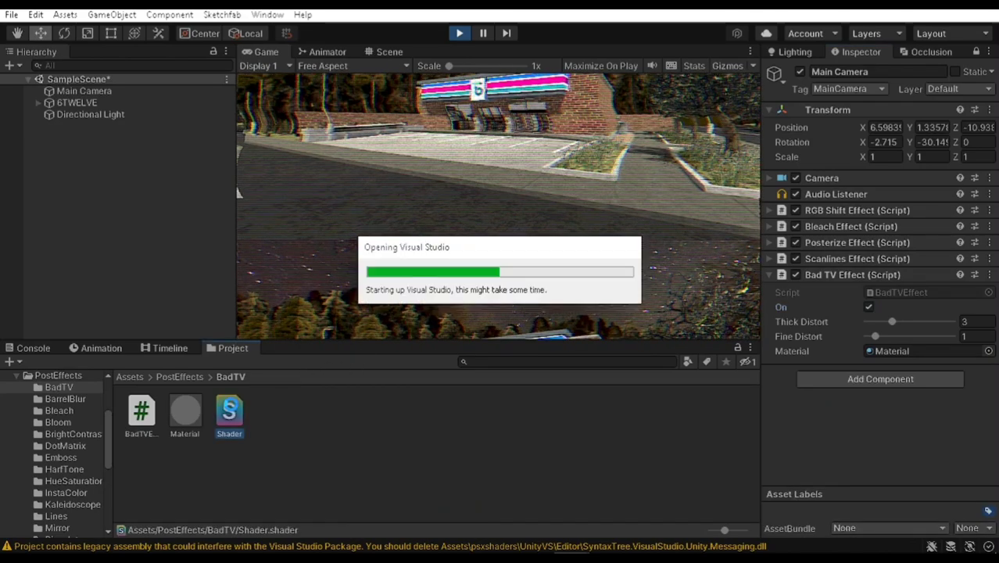
{"action": "right_click", "coordinate": [654, 551]}
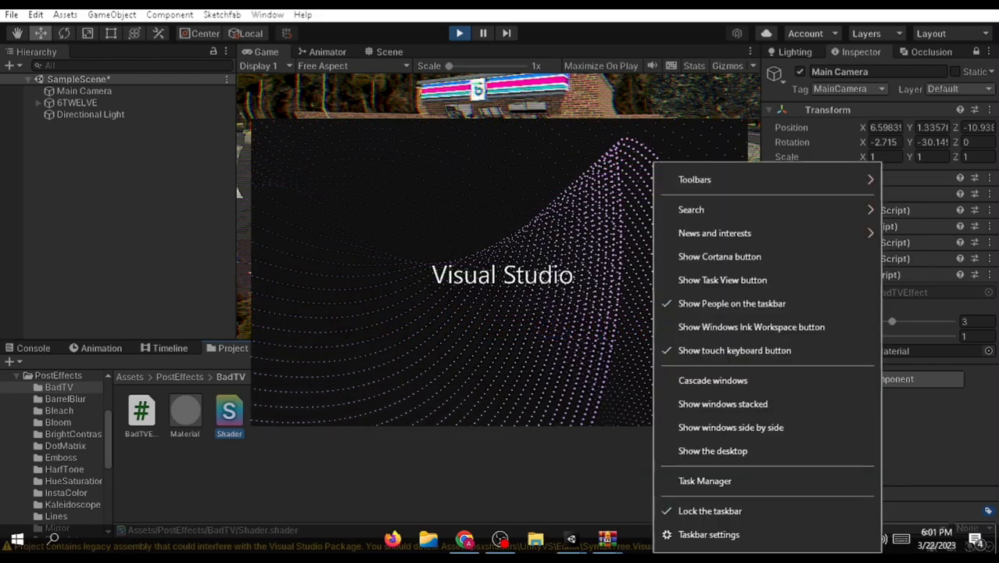
{"action": "left_click", "coordinate": [683, 482]}
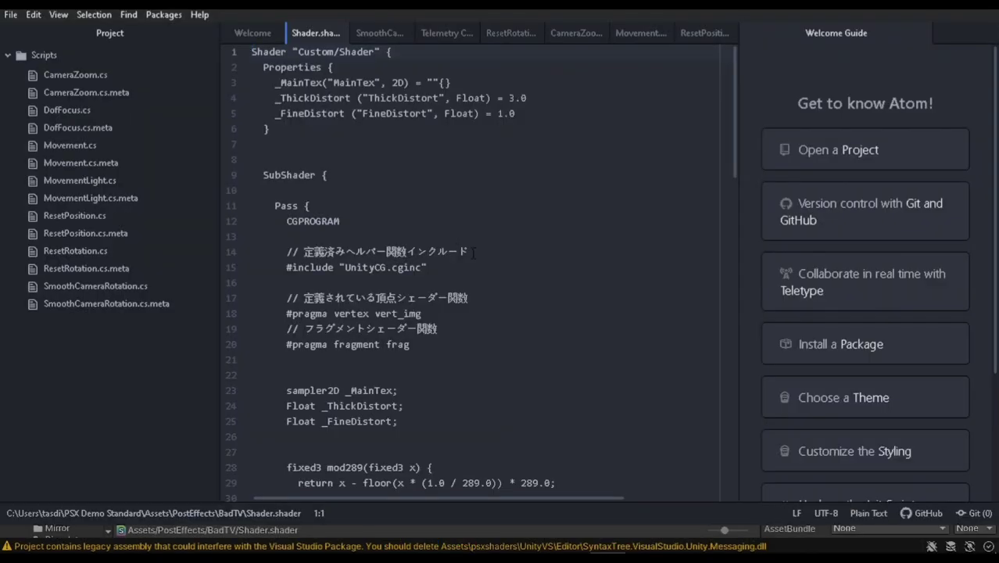
In Atom, set rollSpeed to 0 in the frag function of the BadTV Shader.shader file and return to Unity.
{"action": "scroll", "coordinate": [475, 255], "scroll_direction": "down", "scroll_amount": 1}
{"action": "scroll", "coordinate": [475, 255], "scroll_direction": "down", "scroll_amount": 3}
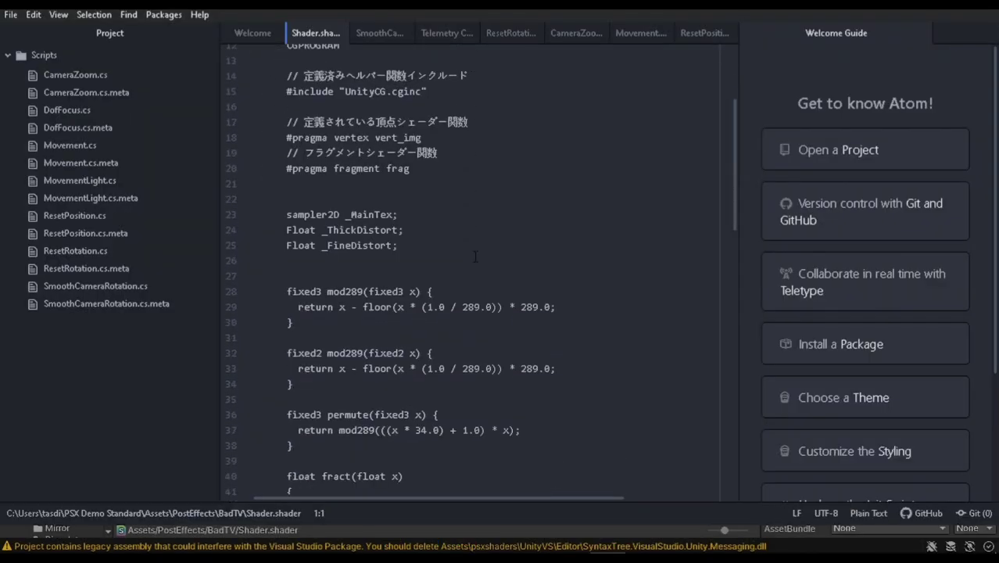
{"action": "scroll", "coordinate": [475, 254], "scroll_direction": "down", "scroll_amount": 15}
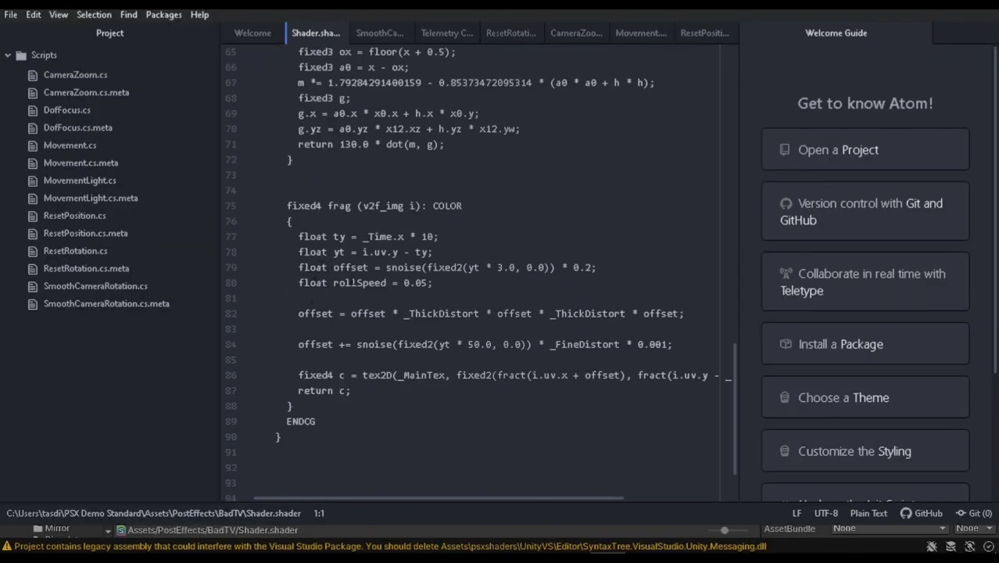
{"action": "left_click_drag", "start_coordinate": [404, 283], "coordinate": [429, 283]}
{"action": "type", "text": "0"}
{"action": "key", "text": "ctrl+z"}
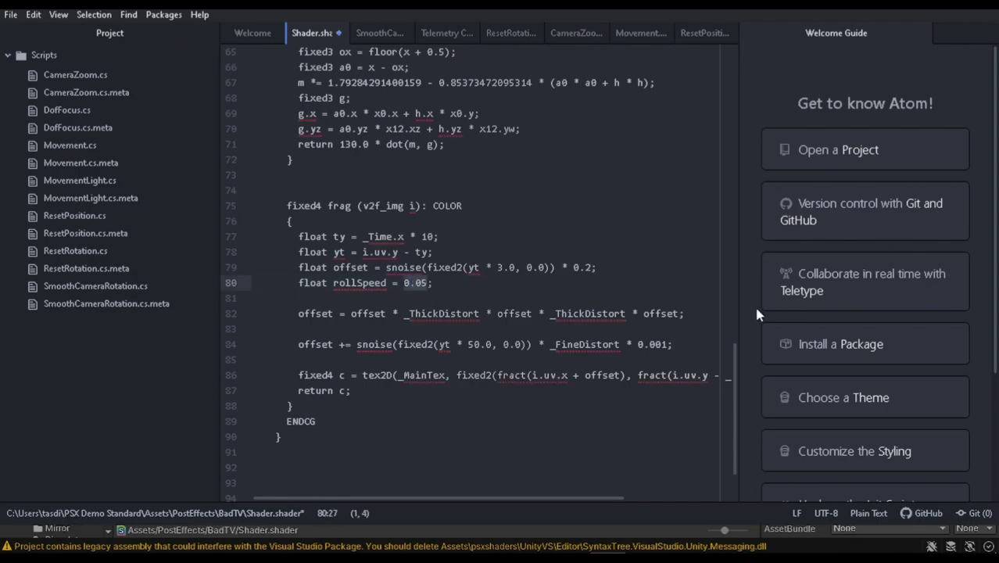
{"action": "key", "text": "ctrl+y"}
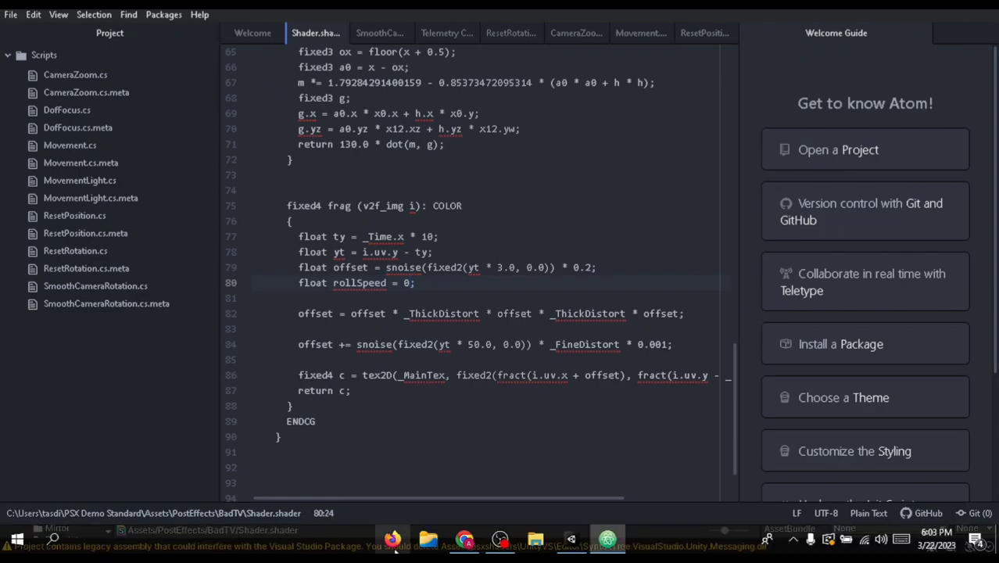
{"action": "left_click", "coordinate": [570, 539]}
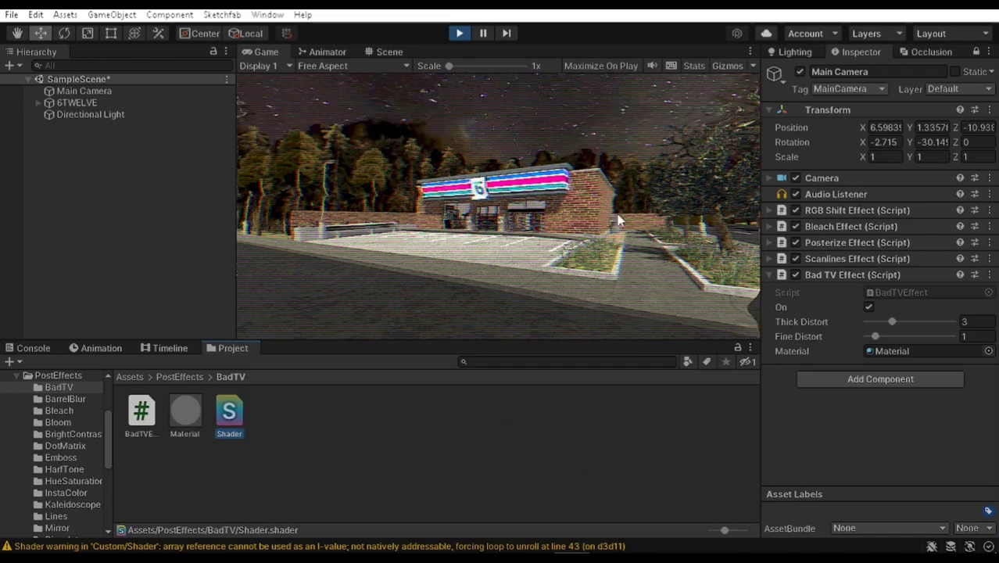
Set the Bad TV Effect's Thick Distort to 0.7 and its Fine Distort to about 1.5.
{"action": "mouse_move", "coordinate": [892, 322]}
{"action": "left_mouse_down"}
{"action": "mouse_move", "coordinate": [903, 325]}
{"action": "mouse_move", "coordinate": [873, 326]}
{"action": "left_mouse_up"}
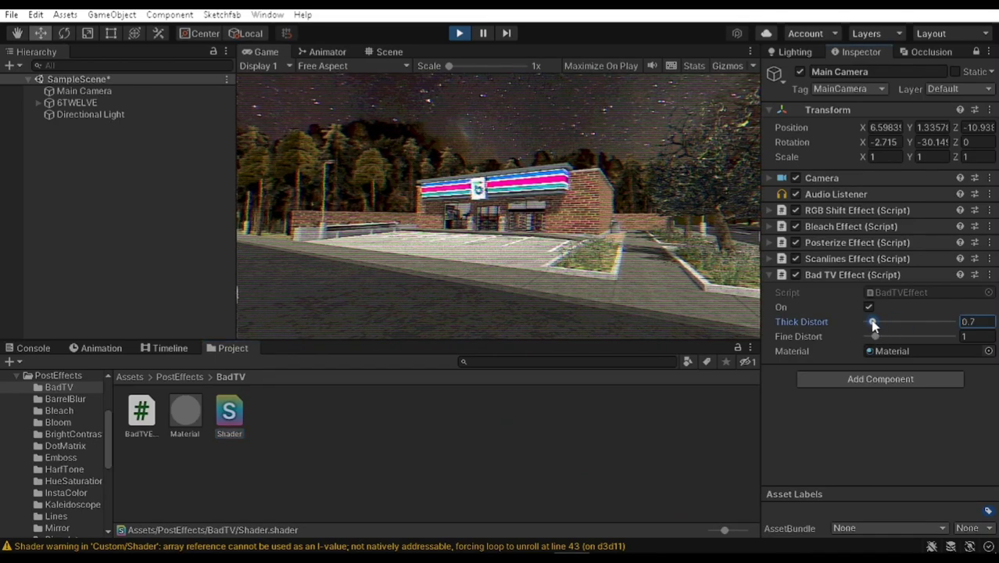
{"action": "left_click", "coordinate": [874, 336]}
{"action": "left_click_drag", "start_coordinate": [875, 338], "coordinate": [879, 338]}
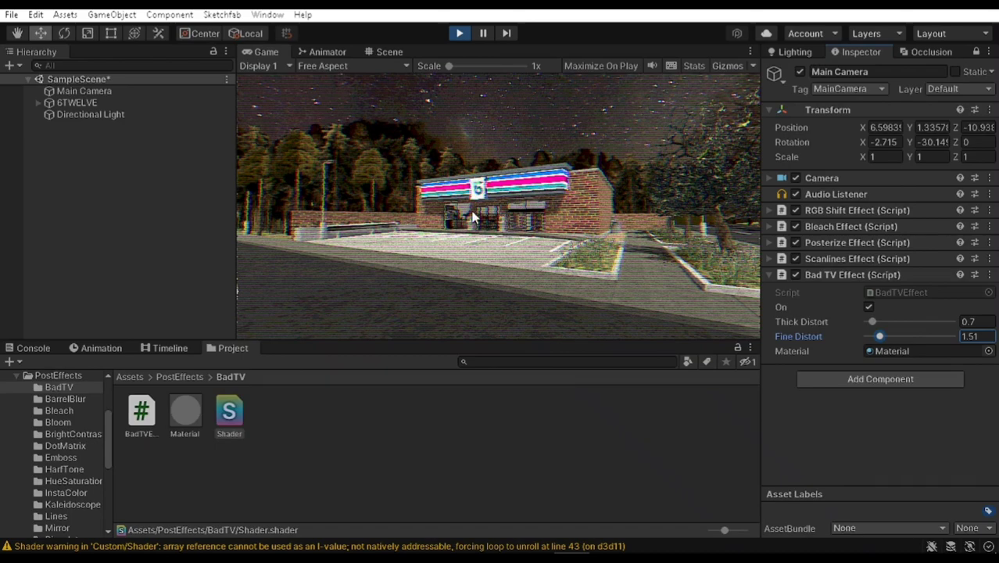
{"action": "mouse_move", "coordinate": [878, 337]}
{"action": "left_mouse_down"}
{"action": "mouse_move", "coordinate": [899, 337]}
{"action": "mouse_move", "coordinate": [880, 337]}
{"action": "left_mouse_up"}
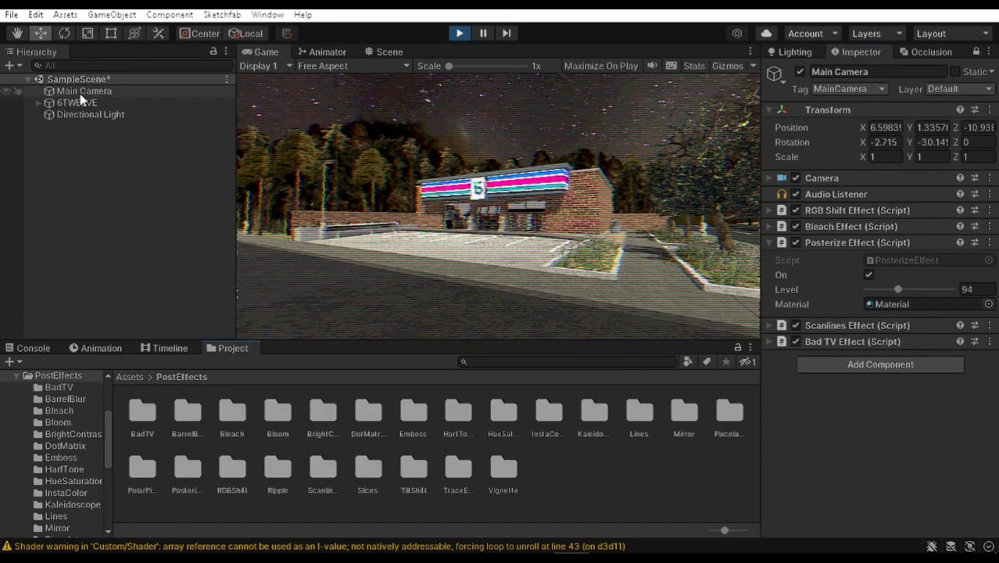
Save the running scene's Main Camera as a prefab in the project's Assets folder.
{"action": "left_click", "coordinate": [81, 93]}
{"action": "left_click", "coordinate": [597, 451]}
{"action": "key", "text": "BackSpace"}
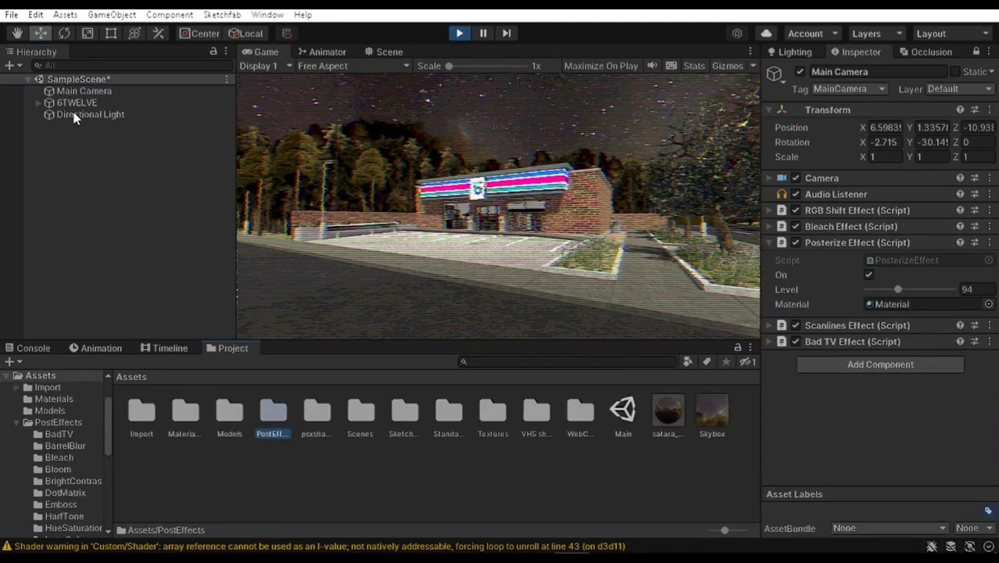
{"action": "left_click_drag", "start_coordinate": [102, 93], "coordinate": [455, 486]}
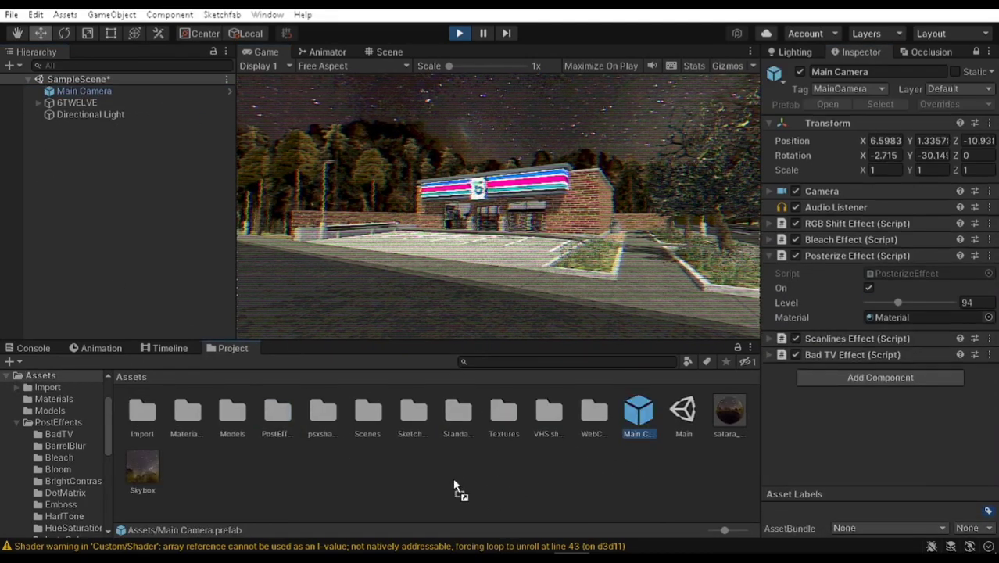
Exit play mode and replace the scene's Main Camera with the Main Camera prefab from Assets.
{"action": "left_click", "coordinate": [451, 35]}
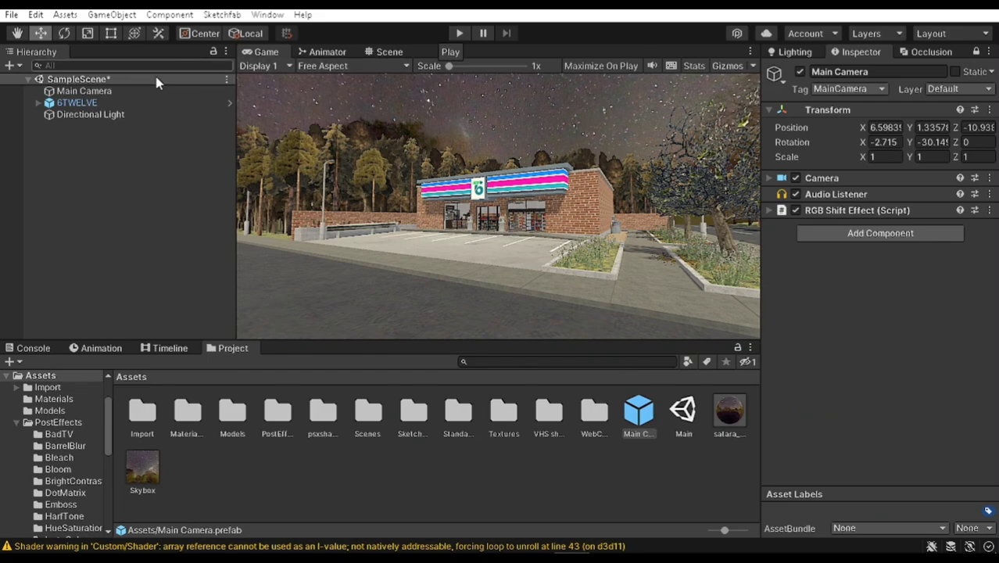
{"action": "left_click", "coordinate": [86, 94]}
{"action": "key", "text": "Delete"}
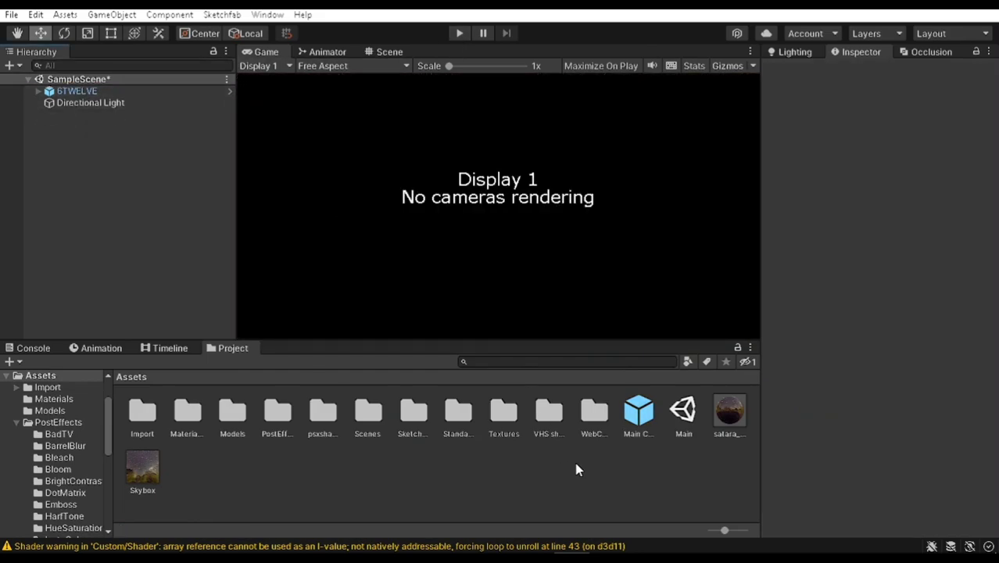
{"action": "left_click_drag", "start_coordinate": [639, 410], "coordinate": [116, 242]}
Unpack the Main Camera prefab instance completely in the scene hierarchy.
{"action": "right_click", "coordinate": [115, 122]}
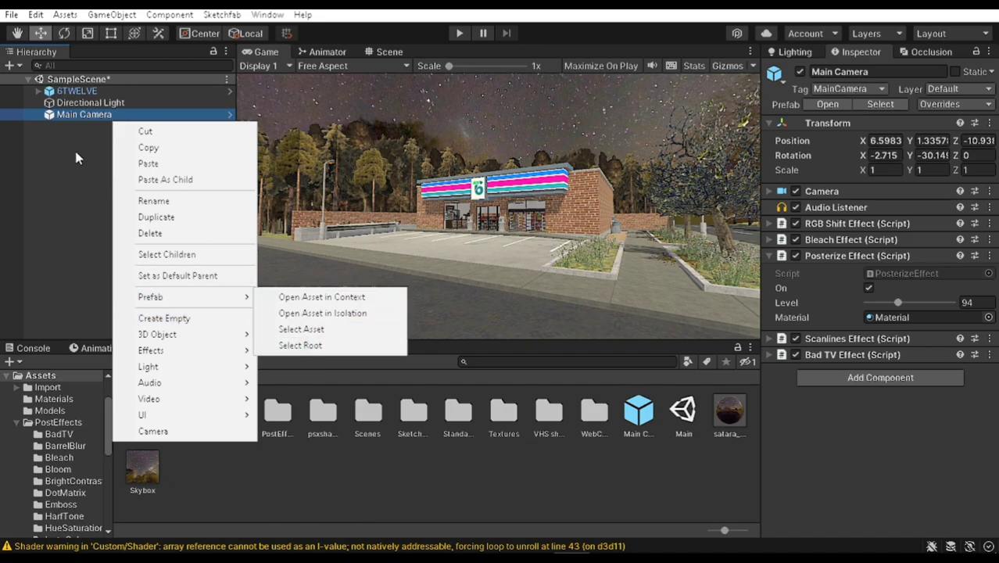
{"action": "mouse_move", "coordinate": [180, 297]}
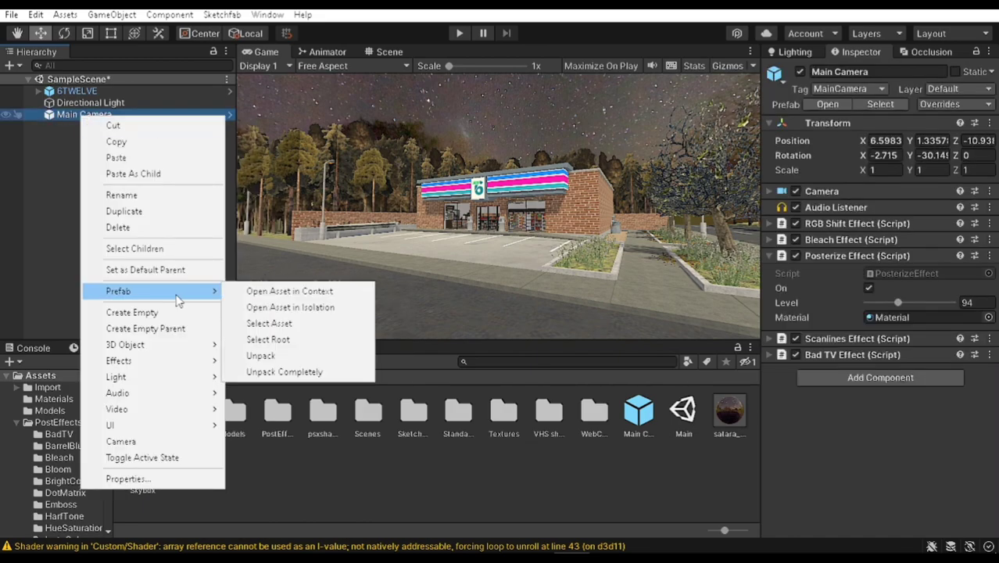
{"action": "left_click", "coordinate": [316, 374]}
{"action": "left_click", "coordinate": [133, 116]}
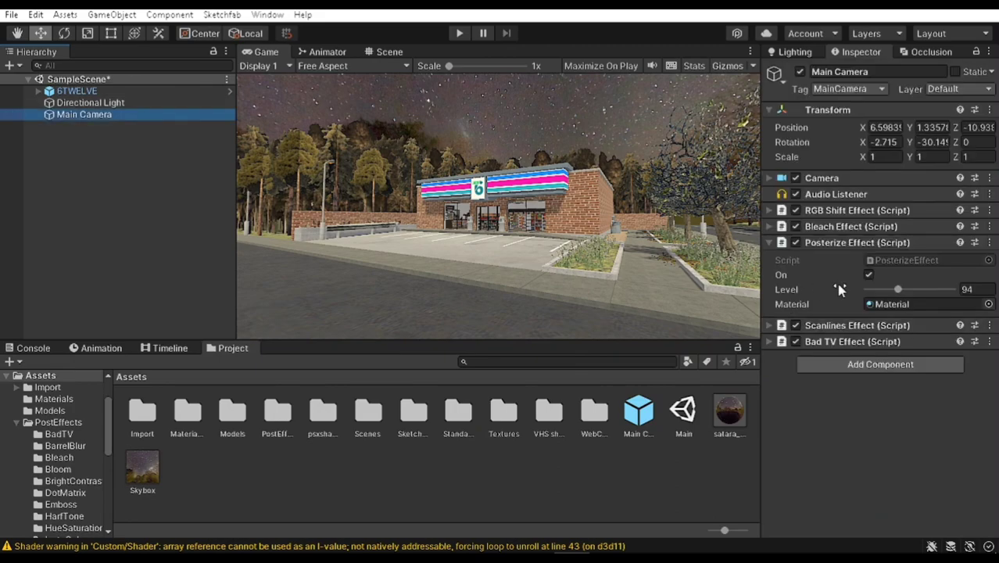
Collapse the Posterize Effect component, then test the camera effects in play mode and stop it.
{"action": "left_click", "coordinate": [772, 244]}
{"action": "left_click", "coordinate": [458, 33]}
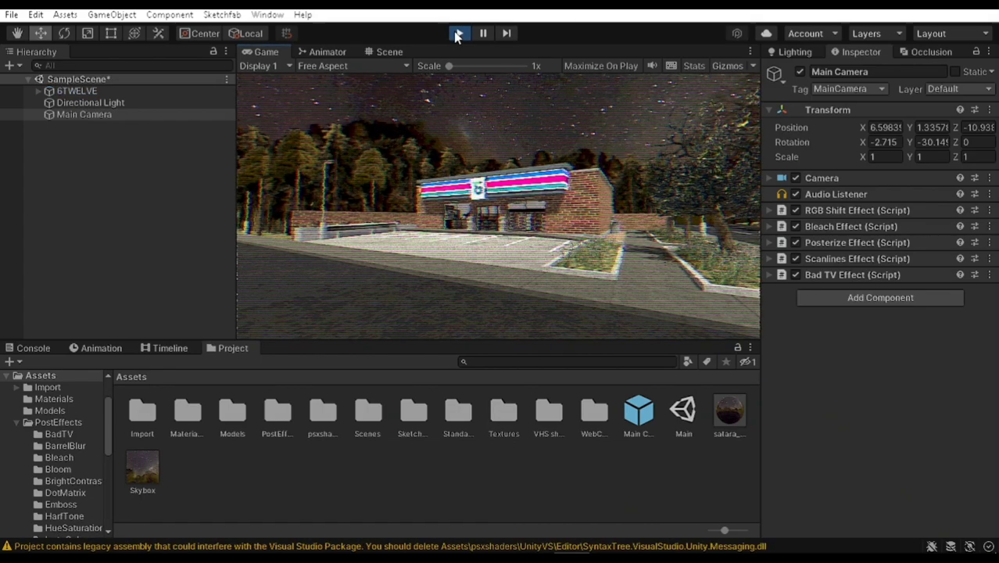
{"action": "left_click", "coordinate": [456, 34]}
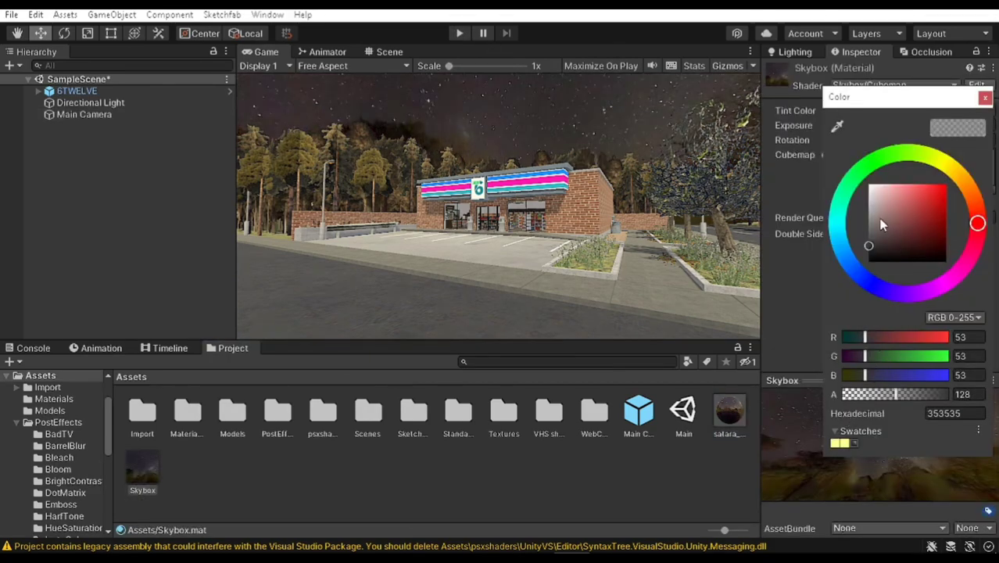
Darken the Skybox material's tint color, switch the environment lighting source to Color and choose a darker grey ambient color.
{"action": "left_click_drag", "start_coordinate": [881, 225], "coordinate": [834, 254]}
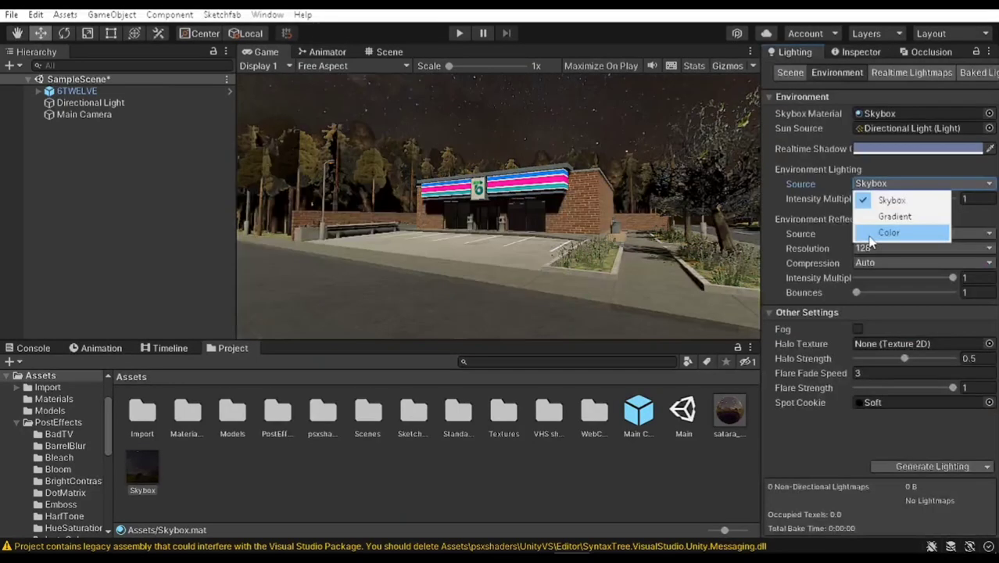
{"action": "left_click", "coordinate": [888, 233]}
{"action": "left_click", "coordinate": [914, 198]}
{"action": "left_click", "coordinate": [872, 303]}
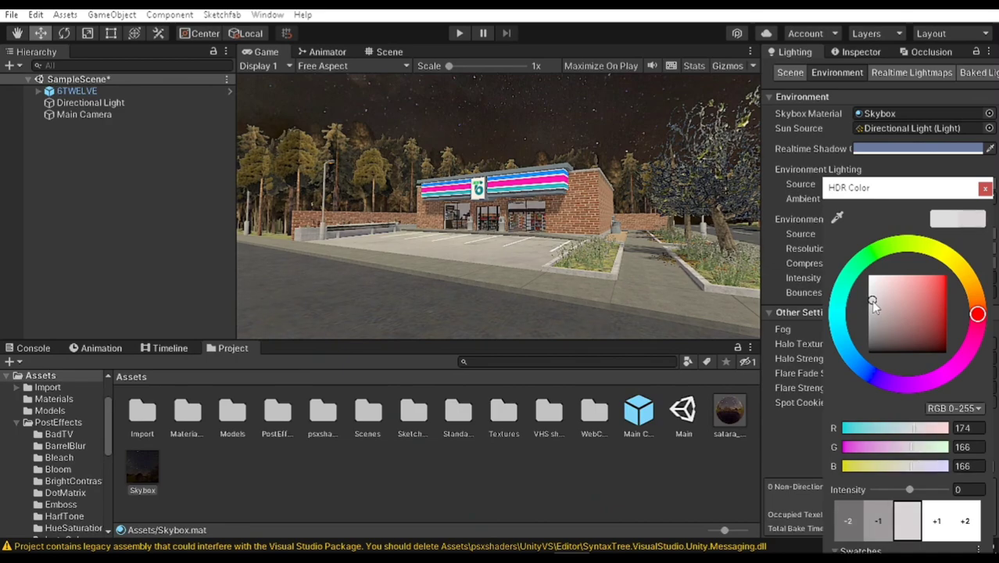
{"action": "left_click_drag", "start_coordinate": [873, 303], "coordinate": [857, 329]}
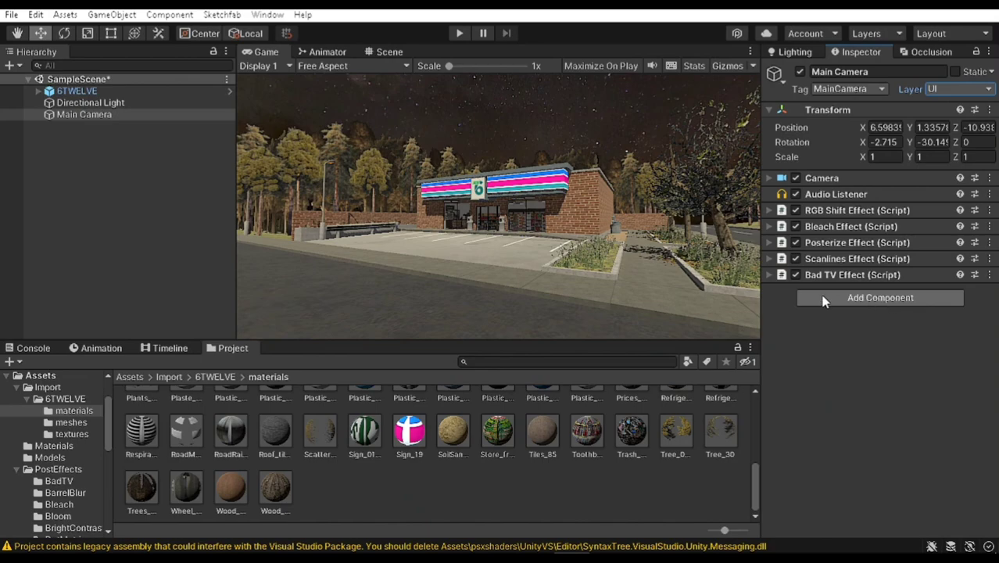
Add a Post-process Layer component to the Main Camera and set its volume blending layer to UI.
{"action": "left_click", "coordinate": [887, 298]}
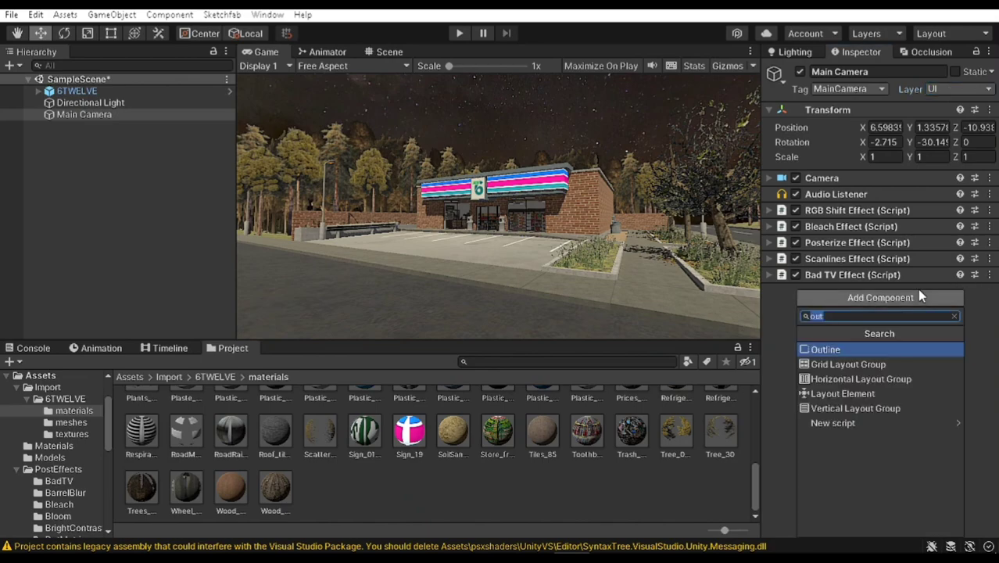
{"action": "type", "text": "post"}
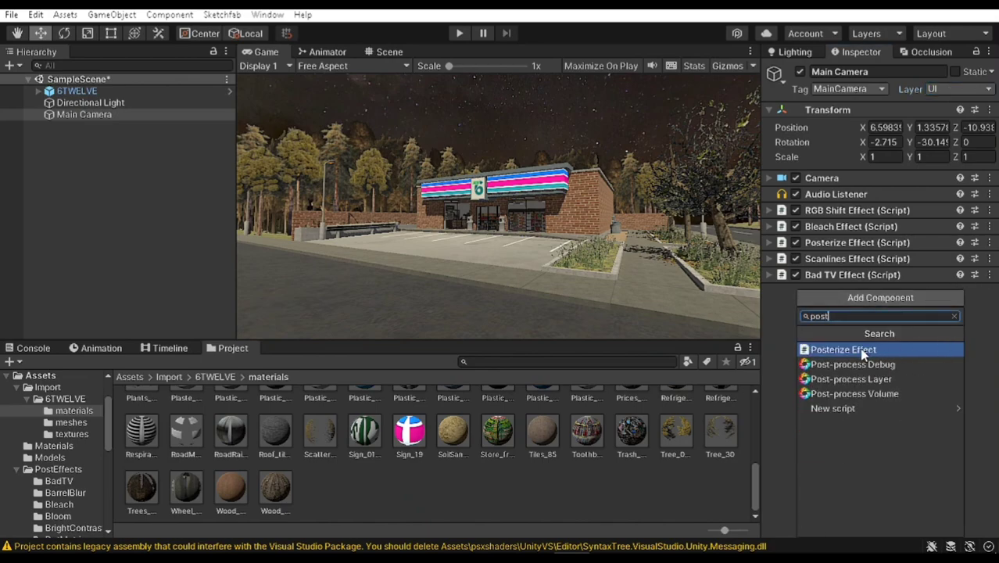
{"action": "left_click", "coordinate": [856, 379]}
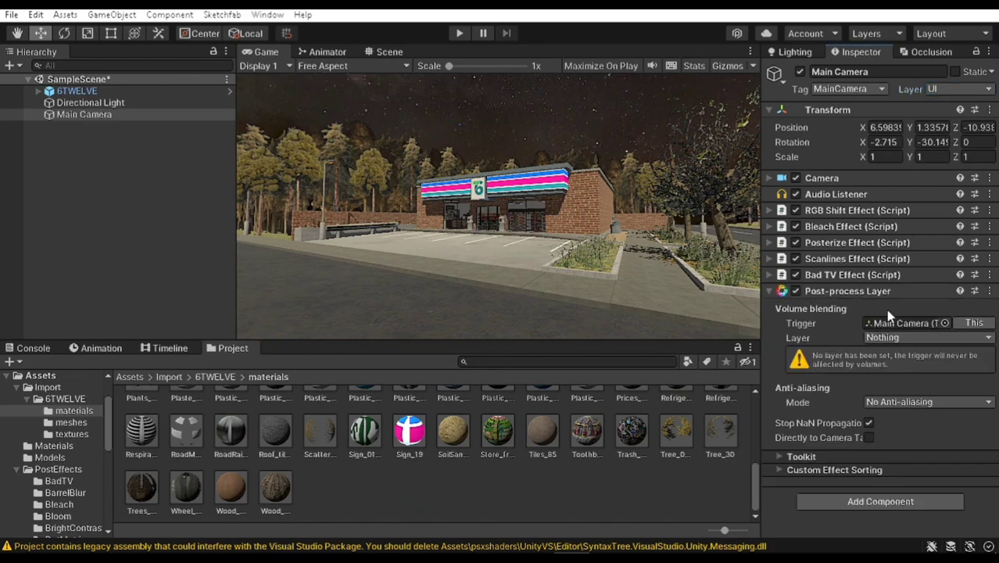
{"action": "left_click", "coordinate": [918, 336]}
{"action": "left_click", "coordinate": [899, 452]}
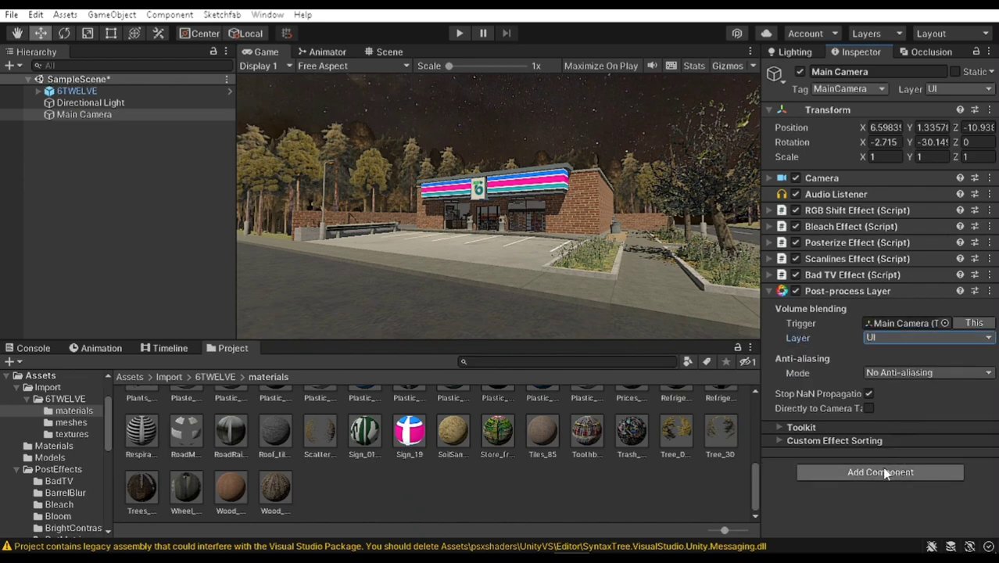
Add a Post-process Volume component to the Main Camera and make it global.
{"action": "left_click", "coordinate": [887, 473]}
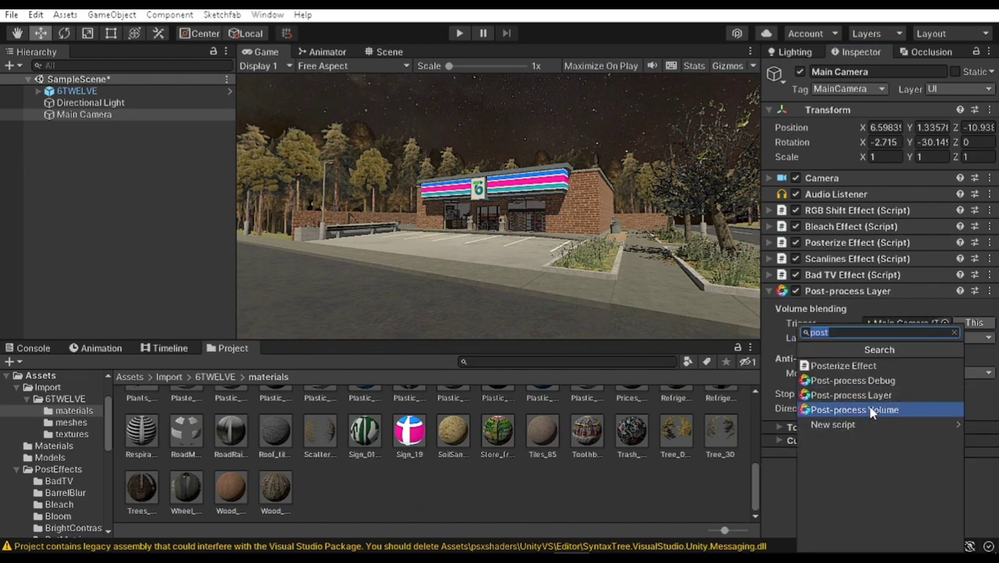
{"action": "left_click", "coordinate": [860, 408]}
{"action": "left_click", "coordinate": [868, 484]}
{"action": "scroll", "coordinate": [875, 438], "scroll_direction": "down", "scroll_amount": 3}
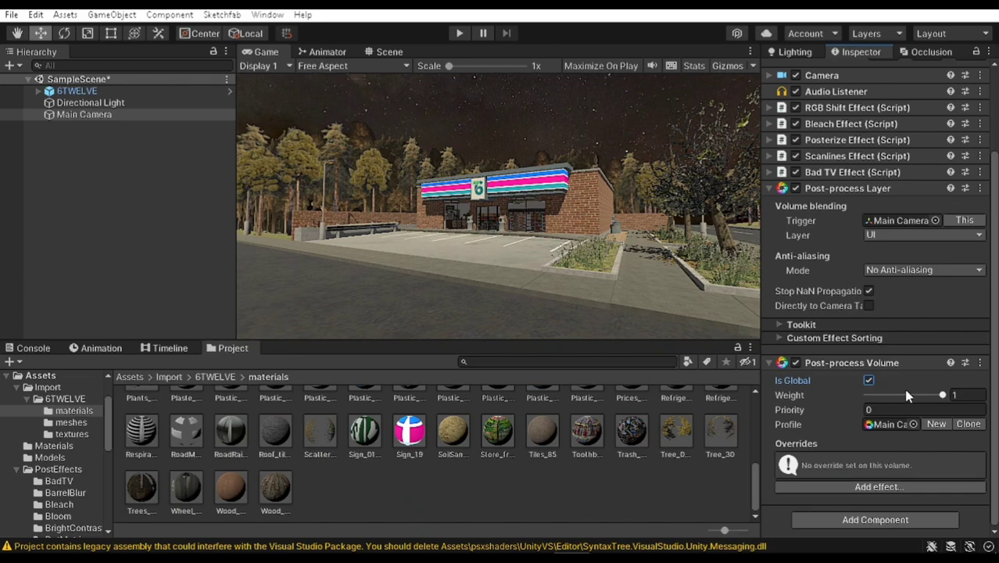
{"action": "left_click", "coordinate": [874, 486]}
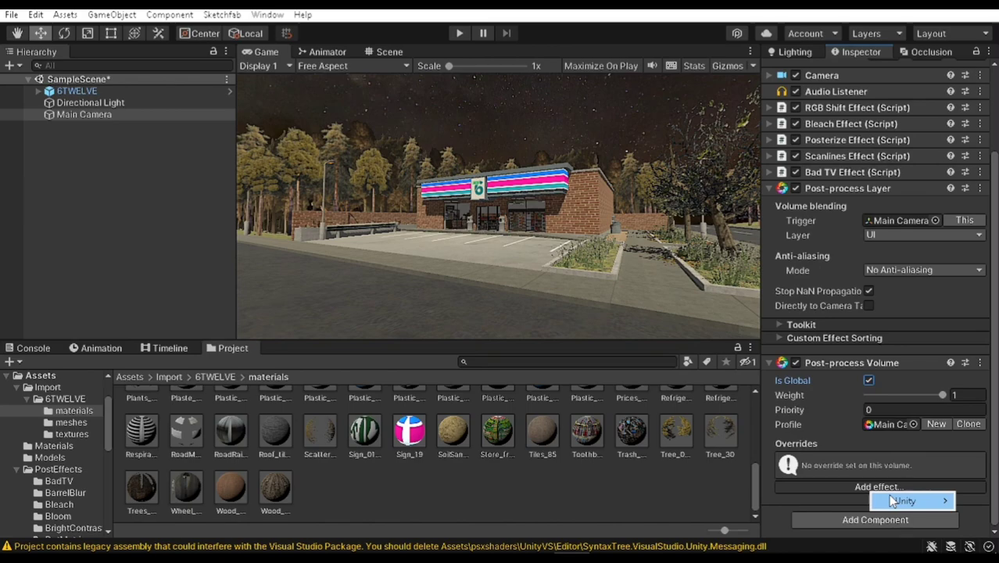
{"action": "mouse_move", "coordinate": [899, 501]}
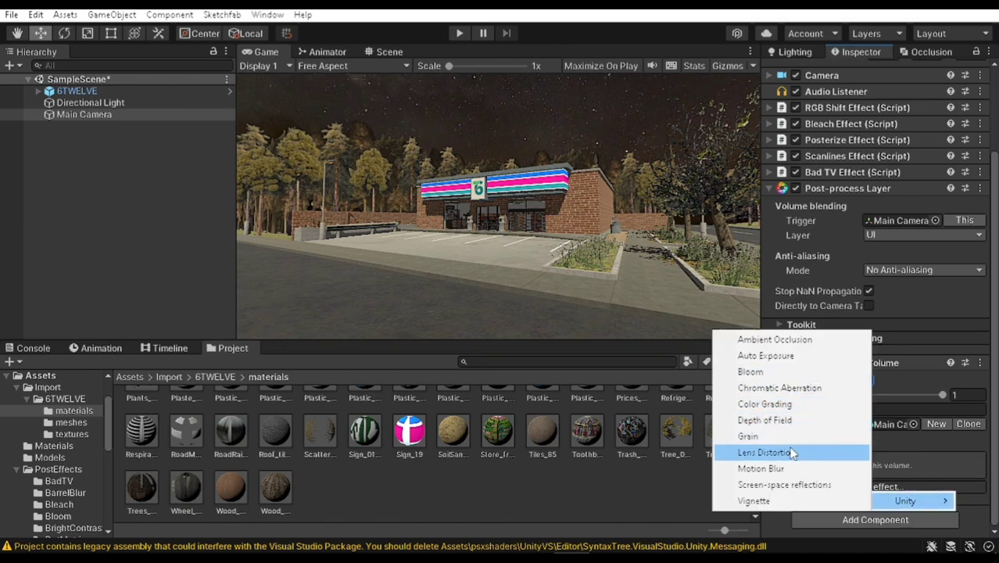
{"action": "left_click", "coordinate": [513, 111]}
Start play mode and add an Ambient Occlusion override to the camera's Post-process Volume.
{"action": "left_click", "coordinate": [460, 33]}
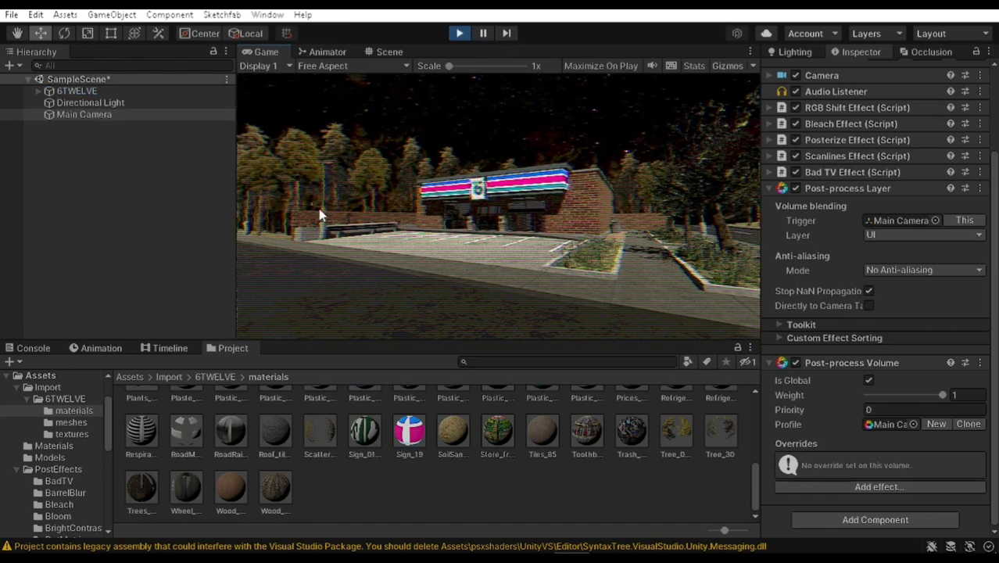
{"action": "left_click", "coordinate": [809, 486]}
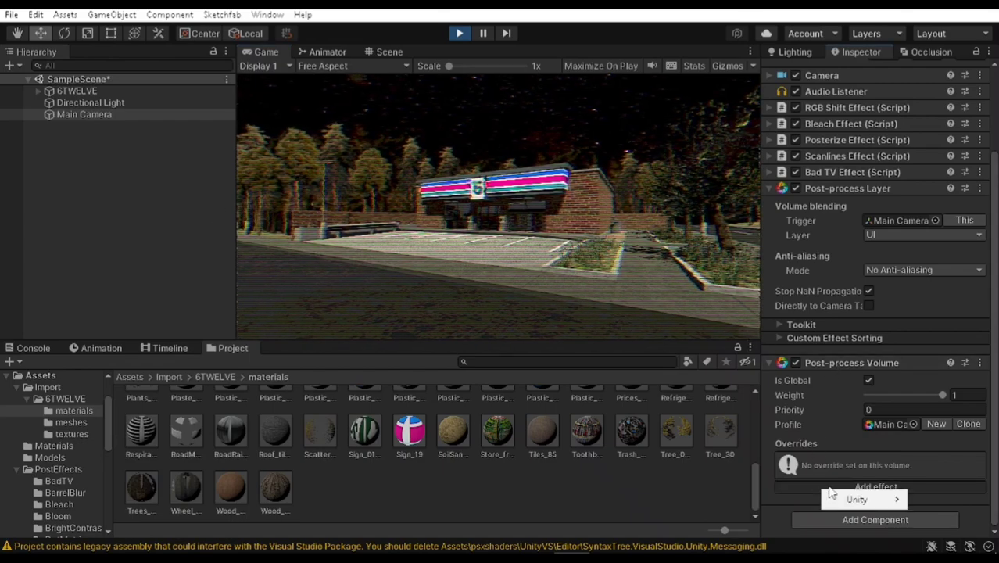
{"action": "mouse_move", "coordinate": [873, 502]}
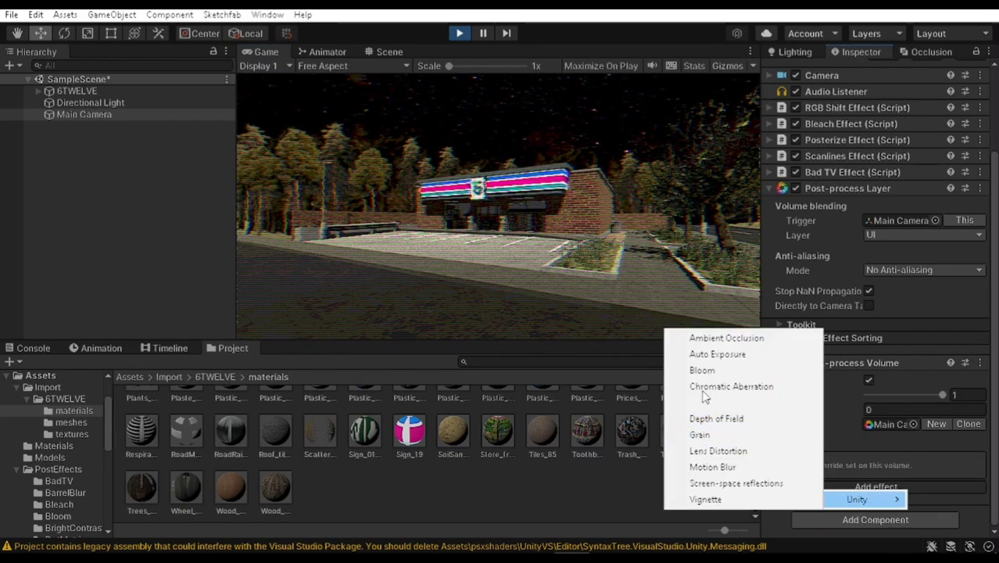
{"action": "left_click", "coordinate": [713, 337]}
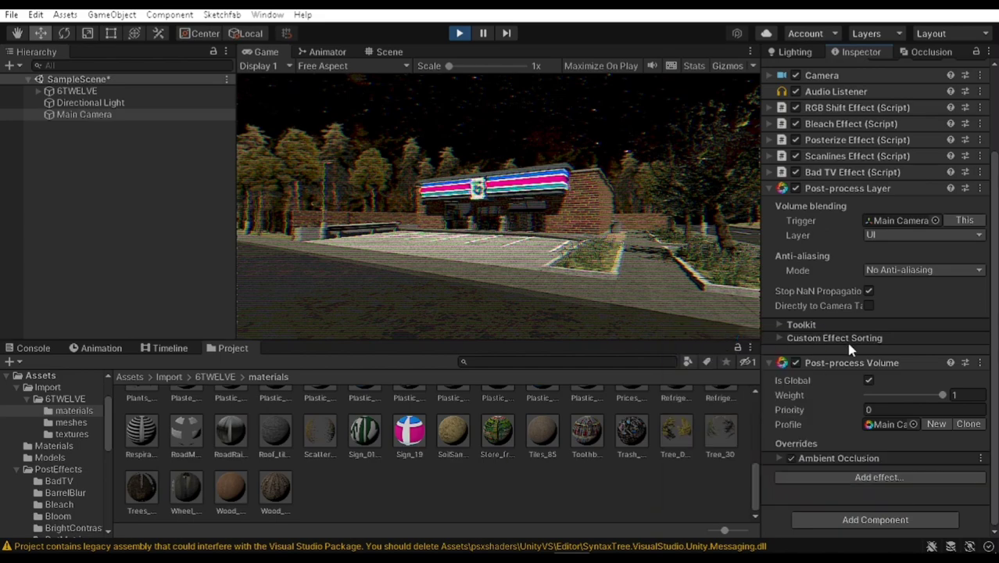
Enable all Ambient Occlusion parameters and raise the intensity to about 0.77.
{"action": "left_click", "coordinate": [829, 466]}
{"action": "scroll", "coordinate": [825, 439], "scroll_direction": "down", "scroll_amount": 3}
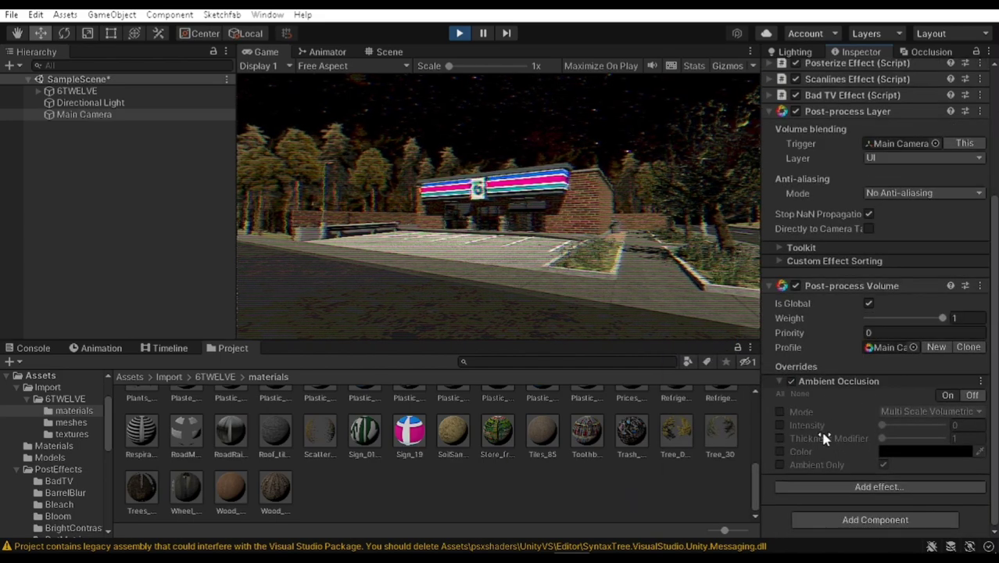
{"action": "left_click", "coordinate": [780, 395]}
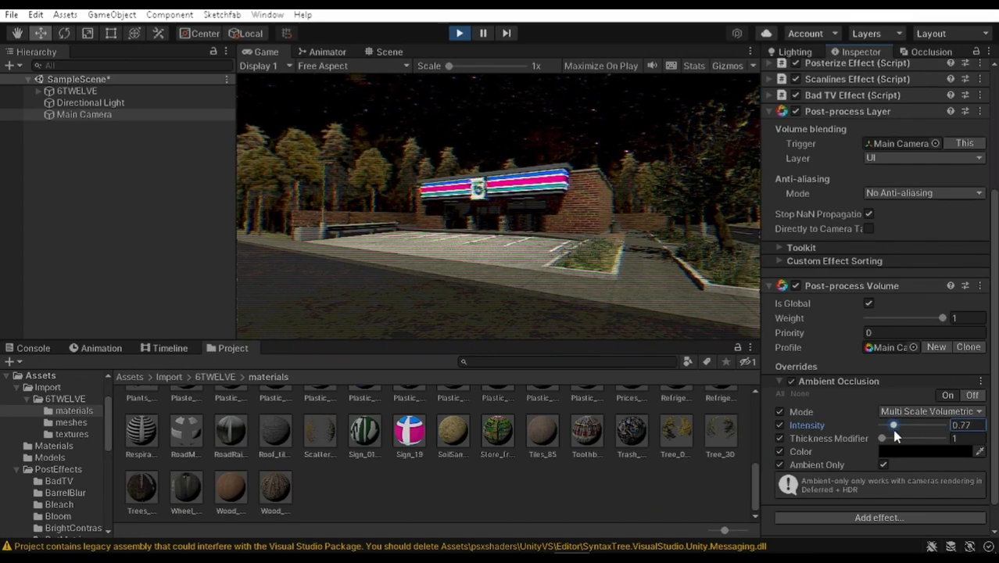
{"action": "left_click", "coordinate": [905, 414]}
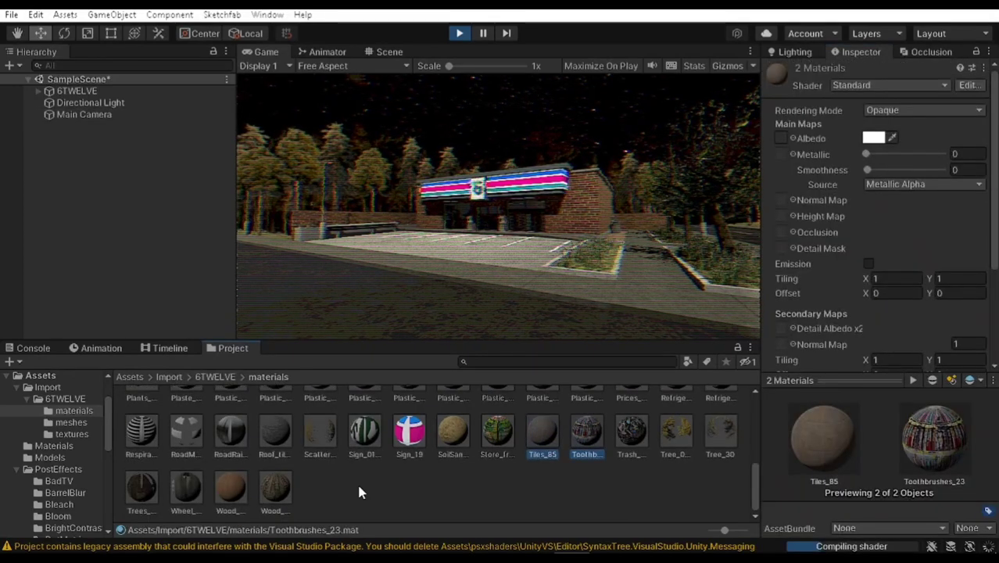
Extend the Tiles_85 and Toothbrushes_23 material selection with the candy, food shelf and concrete materials.
{"action": "scroll", "coordinate": [511, 472], "scroll_direction": "up", "scroll_amount": 4}
{"action": "scroll", "coordinate": [513, 473], "scroll_direction": "up", "scroll_amount": 2}
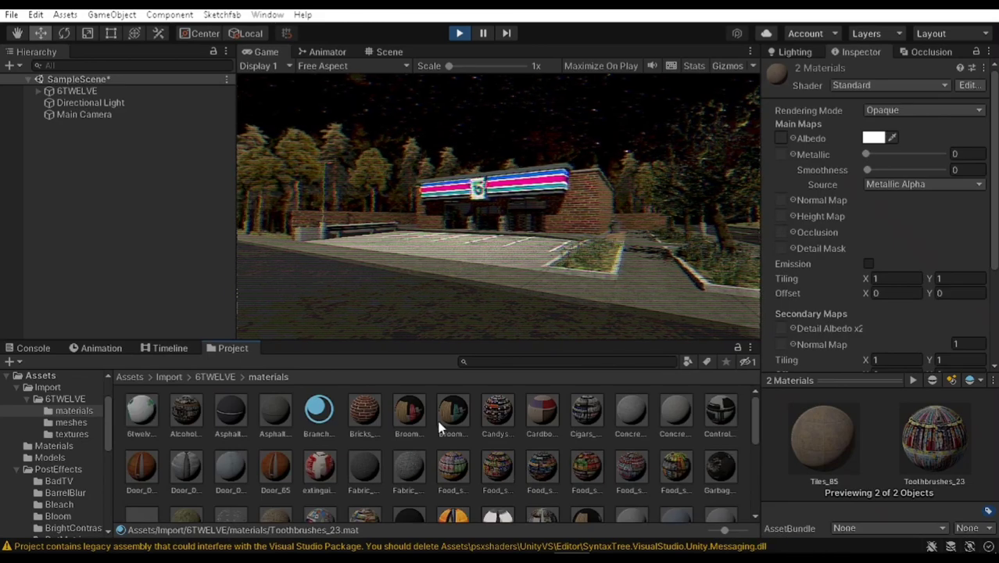
{"action": "left_click", "coordinate": [498, 416], "text": "ctrl"}
{"action": "left_click", "coordinate": [468, 470], "text": "ctrl"}
{"action": "left_click", "coordinate": [498, 468], "text": "ctrl"}
{"action": "left_click", "coordinate": [542, 469], "text": "ctrl"}
{"action": "left_click", "coordinate": [587, 469], "text": "ctrl"}
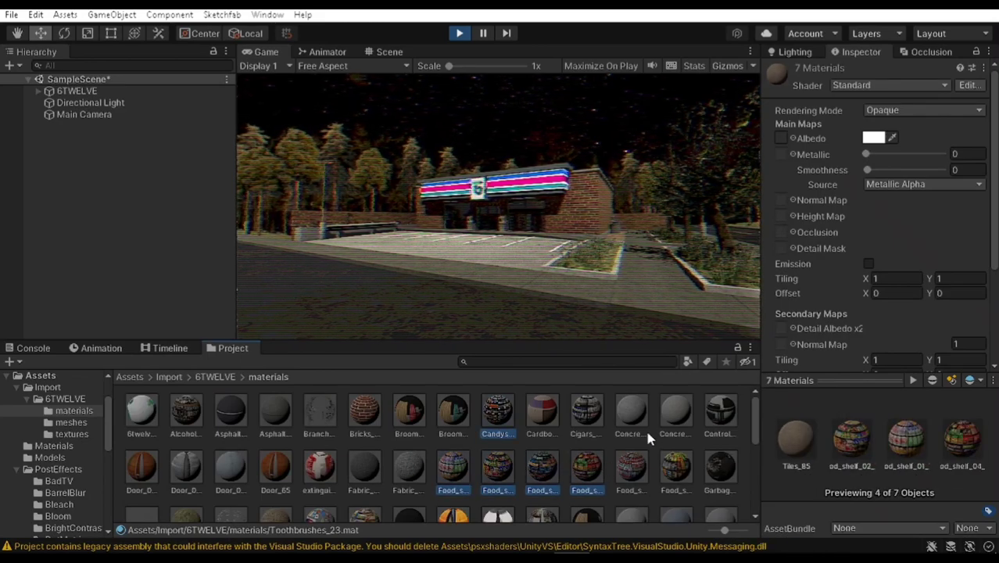
{"action": "left_click", "coordinate": [632, 414], "text": "ctrl"}
{"action": "left_click", "coordinate": [676, 415], "text": "ctrl"}
{"action": "scroll", "coordinate": [645, 482], "scroll_direction": "down", "scroll_amount": 2}
{"action": "scroll", "coordinate": [594, 489], "scroll_direction": "down", "scroll_amount": 2}
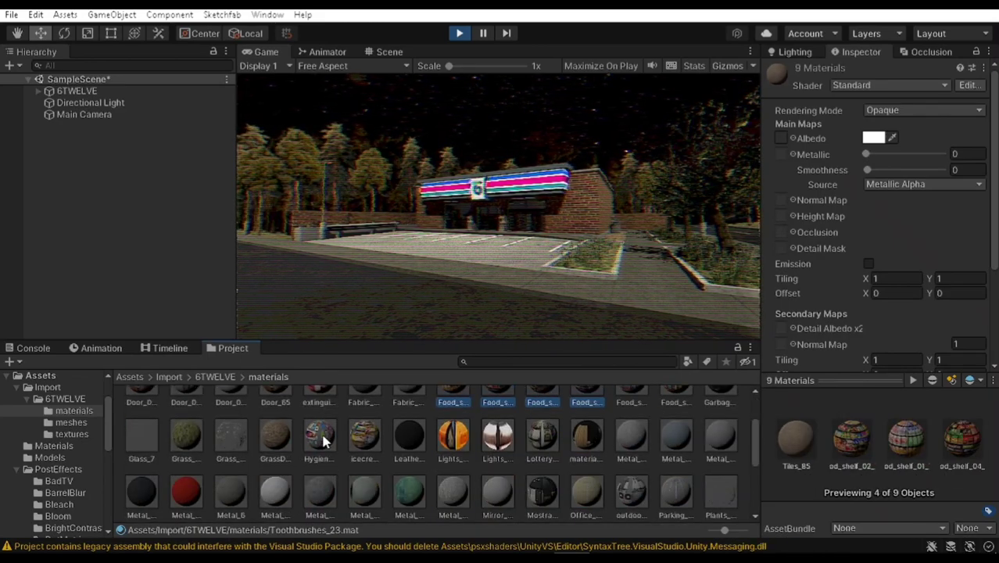
{"action": "scroll", "coordinate": [469, 437], "scroll_direction": "up", "scroll_amount": 2}
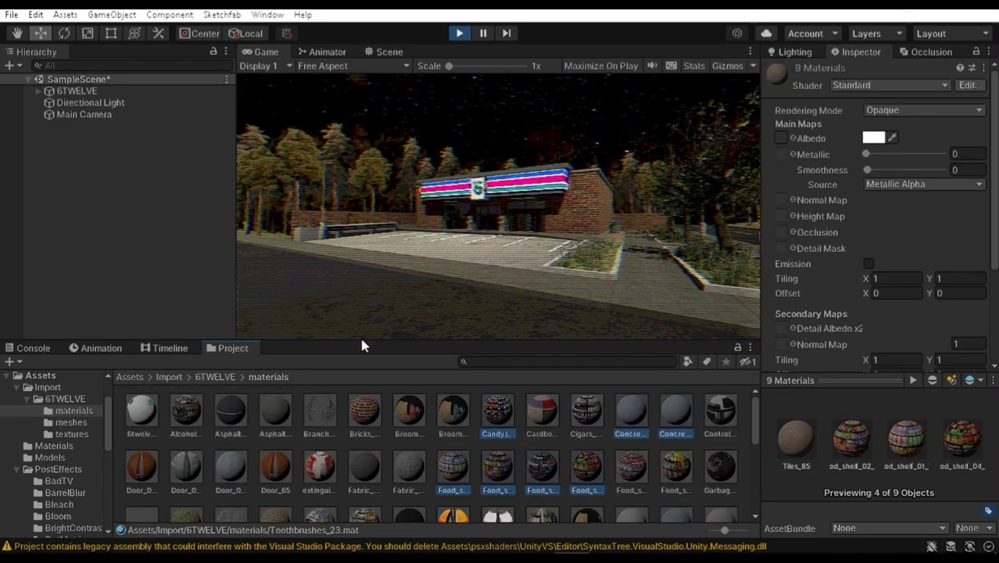
{"action": "left_click", "coordinate": [280, 406], "text": "ctrl"}
{"action": "left_click", "coordinate": [281, 405], "text": "ctrl"}
{"action": "scroll", "coordinate": [581, 432], "scroll_direction": "down", "scroll_amount": 8}
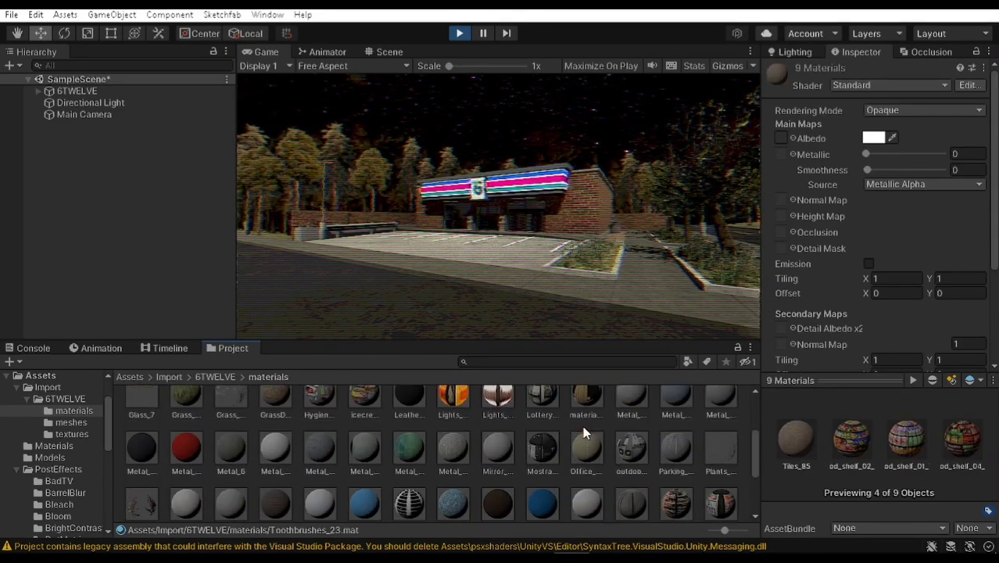
{"action": "scroll", "coordinate": [581, 440], "scroll_direction": "down", "scroll_amount": 2}
Select the plaster wall mesh inside the store in the Scene view and try the Unlit/Texture shader on its Plaste_10 material.
{"action": "left_click", "coordinate": [389, 51]}
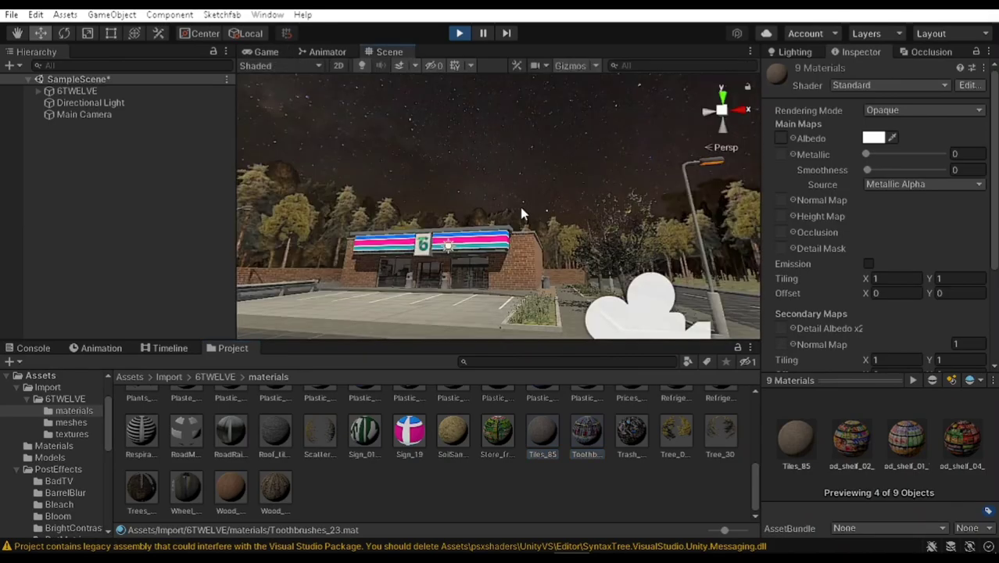
{"action": "right_click_drag", "start_coordinate": [520, 207], "coordinate": [426, 256]}
{"action": "key", "text": "w"}
{"action": "left_click", "coordinate": [461, 222]}
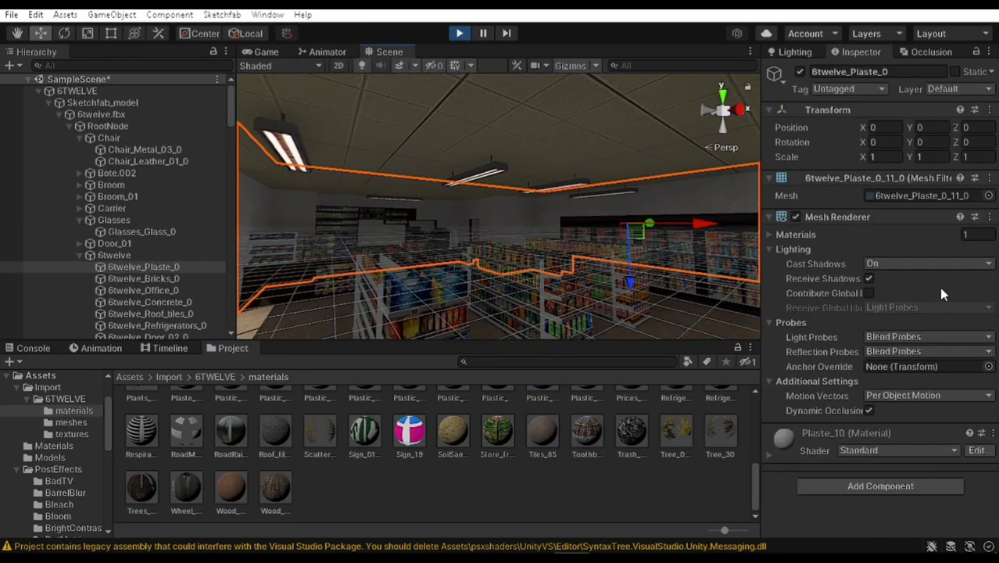
{"action": "left_click", "coordinate": [858, 451]}
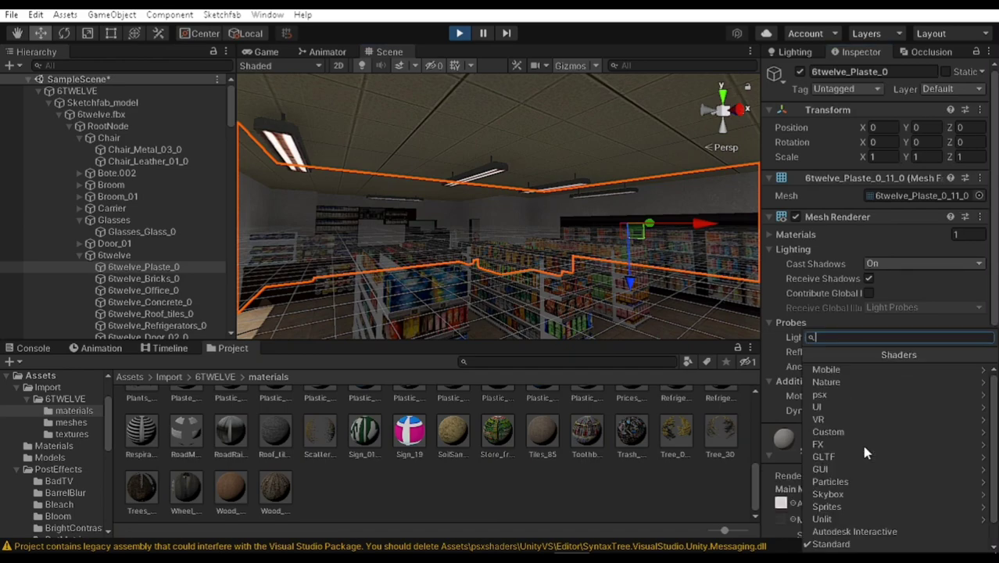
{"action": "left_click", "coordinate": [833, 521]}
{"action": "left_click", "coordinate": [847, 383]}
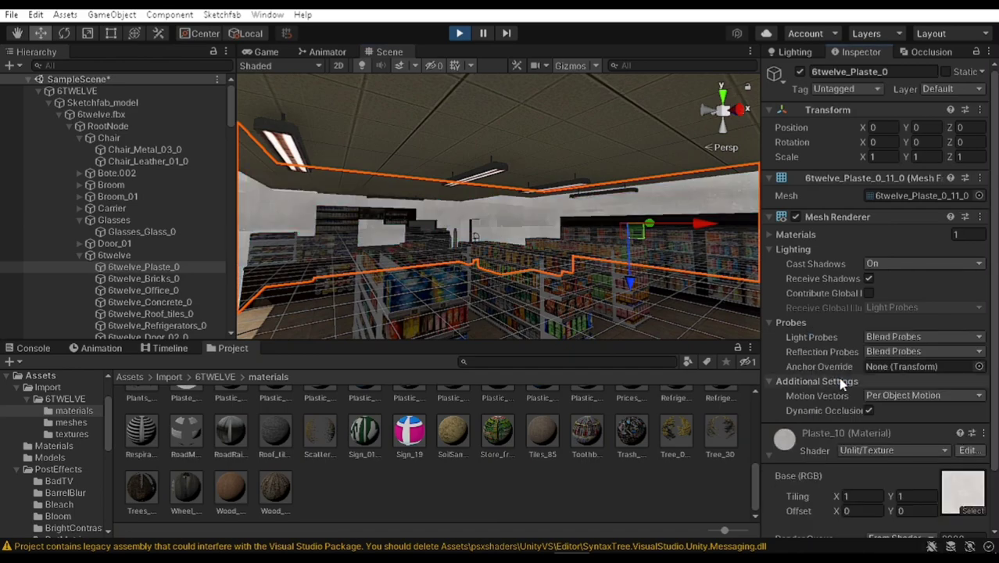
Inspect the walls from inside and outside the store, then undo the Plaste_10 shader change.
{"action": "right_click_drag", "start_coordinate": [680, 222], "coordinate": [579, 278]}
{"action": "scroll", "coordinate": [862, 414], "scroll_direction": "down", "scroll_amount": 2}
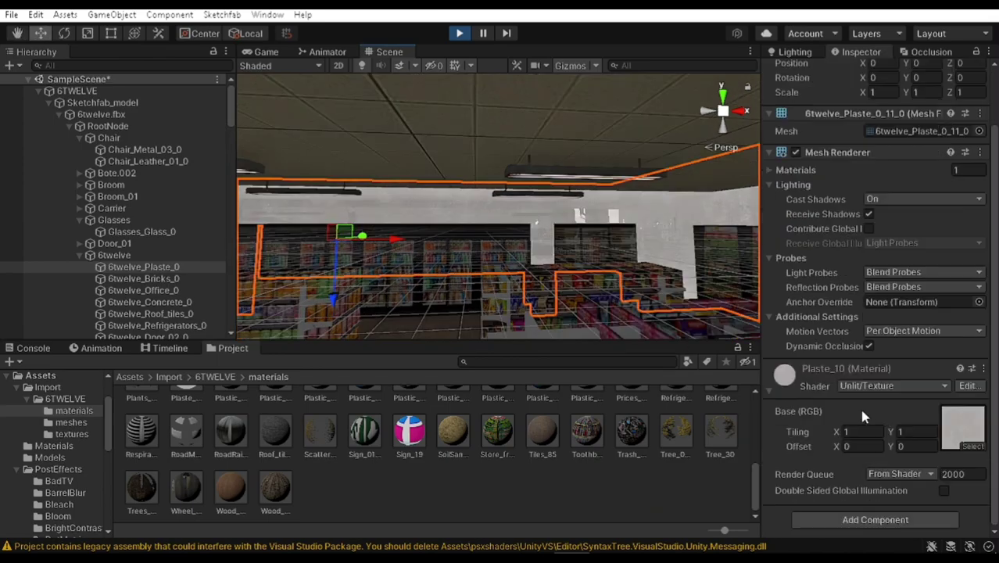
{"action": "right_click_drag", "start_coordinate": [507, 232], "coordinate": [378, 163]}
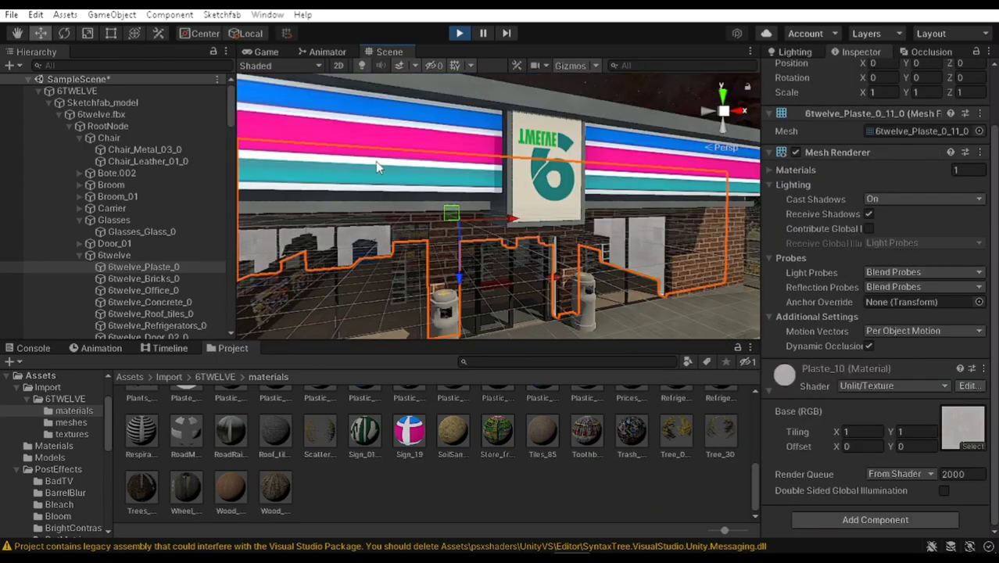
{"action": "left_click", "coordinate": [271, 53]}
{"action": "left_click", "coordinate": [388, 52]}
{"action": "key", "text": "ctrl+z"}
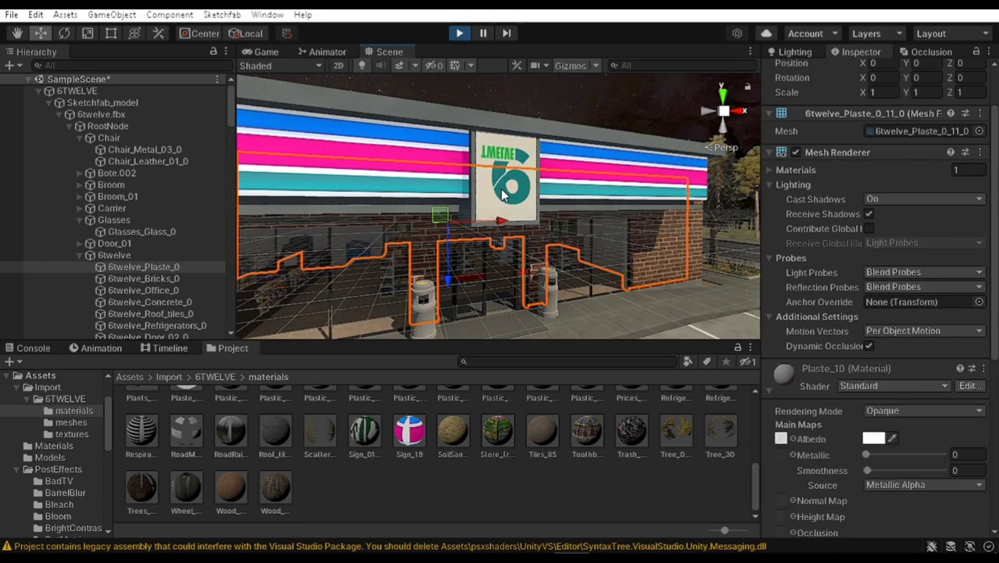
Add a point light inside the store, move it to Z 1.56 and enlarge its range to about 13.16.
{"action": "right_click_drag", "start_coordinate": [501, 282], "coordinate": [479, 279]}
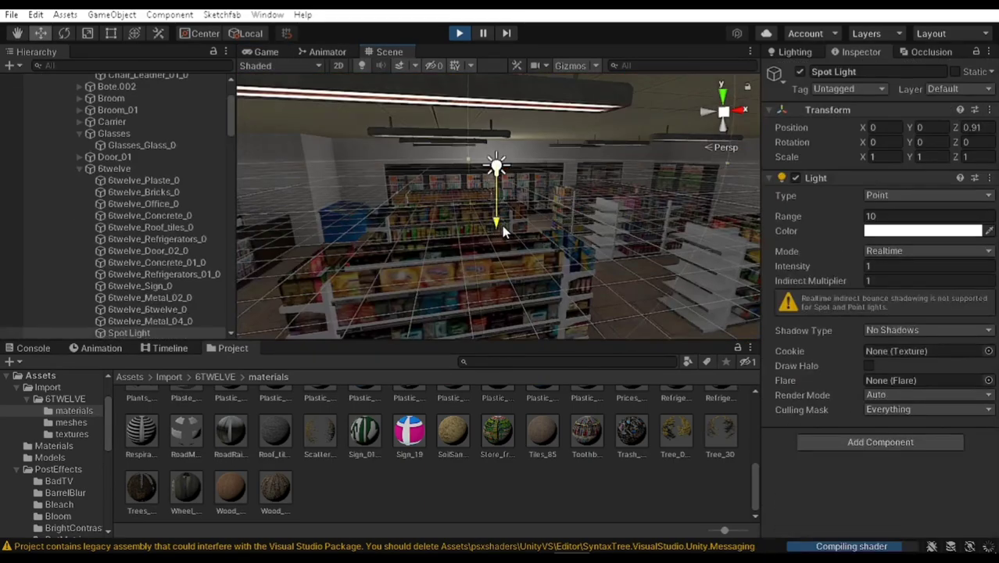
{"action": "left_click_drag", "start_coordinate": [502, 225], "coordinate": [503, 237]}
{"action": "right_click_drag", "start_coordinate": [445, 223], "coordinate": [367, 231]}
{"action": "scroll", "coordinate": [652, 220], "scroll_direction": "down", "scroll_amount": 3}
{"action": "middle_click_drag", "start_coordinate": [653, 218], "coordinate": [574, 262]}
{"action": "right_click_drag", "start_coordinate": [573, 262], "coordinate": [643, 291]}
{"action": "scroll", "coordinate": [601, 241], "scroll_direction": "down", "scroll_amount": 3}
{"action": "left_click_drag", "start_coordinate": [649, 263], "coordinate": [693, 278]}
{"action": "right_click_drag", "start_coordinate": [579, 235], "coordinate": [802, 245]}
{"action": "key", "text": "w"}
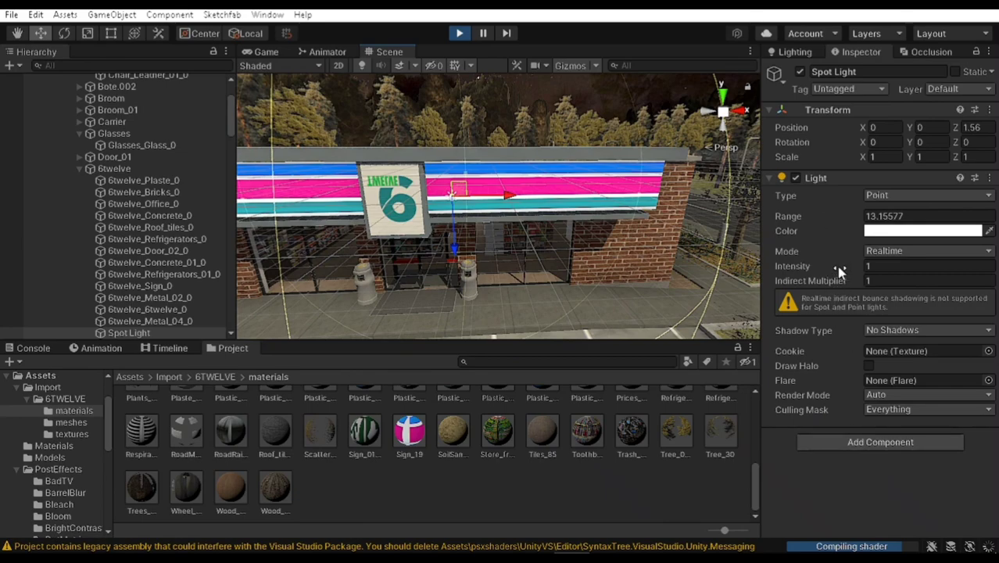
Try light intensities of 4.09 and 1.66 while checking the game view, then switch the light off.
{"action": "left_click_drag", "start_coordinate": [840, 270], "coordinate": [899, 263]}
{"action": "left_click", "coordinate": [273, 51]}
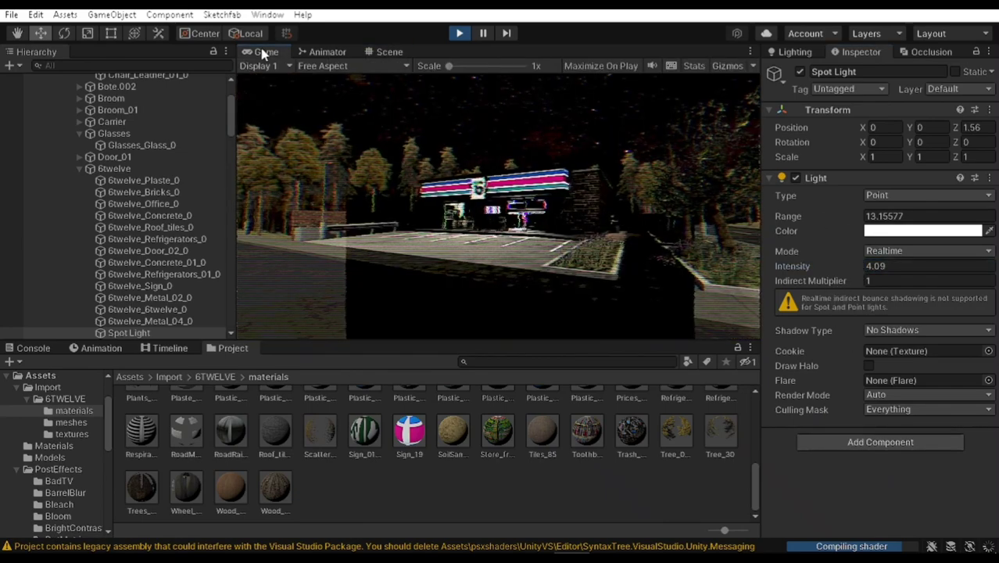
{"action": "left_click", "coordinate": [386, 51]}
{"action": "right_click_drag", "start_coordinate": [467, 127], "coordinate": [359, 95]}
{"action": "left_click", "coordinate": [265, 52]}
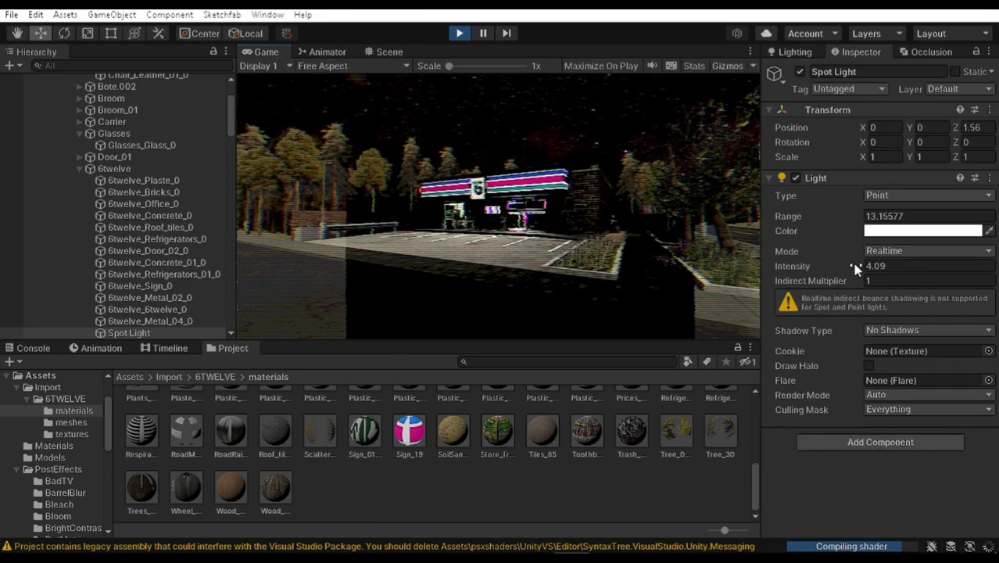
{"action": "left_click_drag", "start_coordinate": [854, 266], "coordinate": [732, 268]}
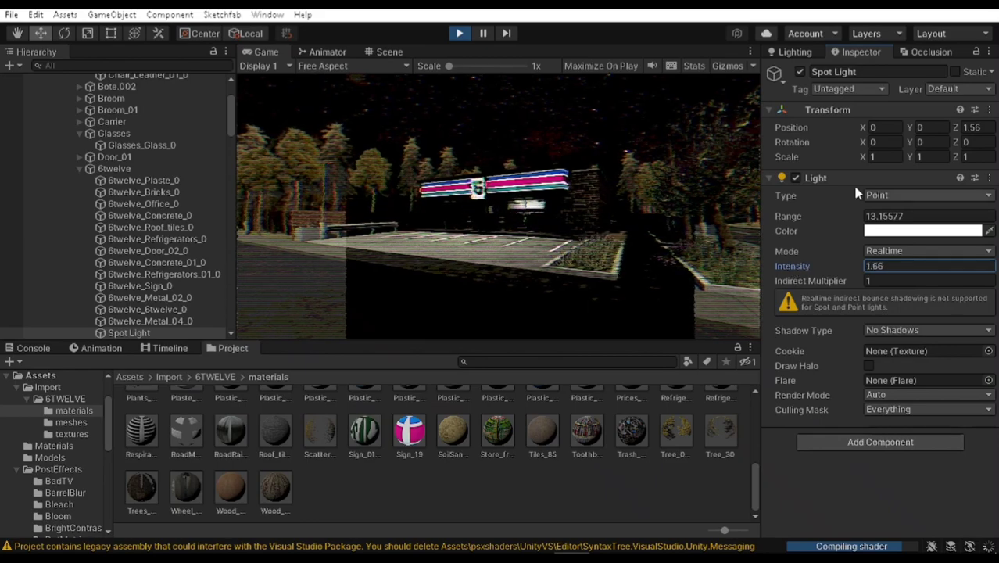
{"action": "left_click", "coordinate": [794, 179]}
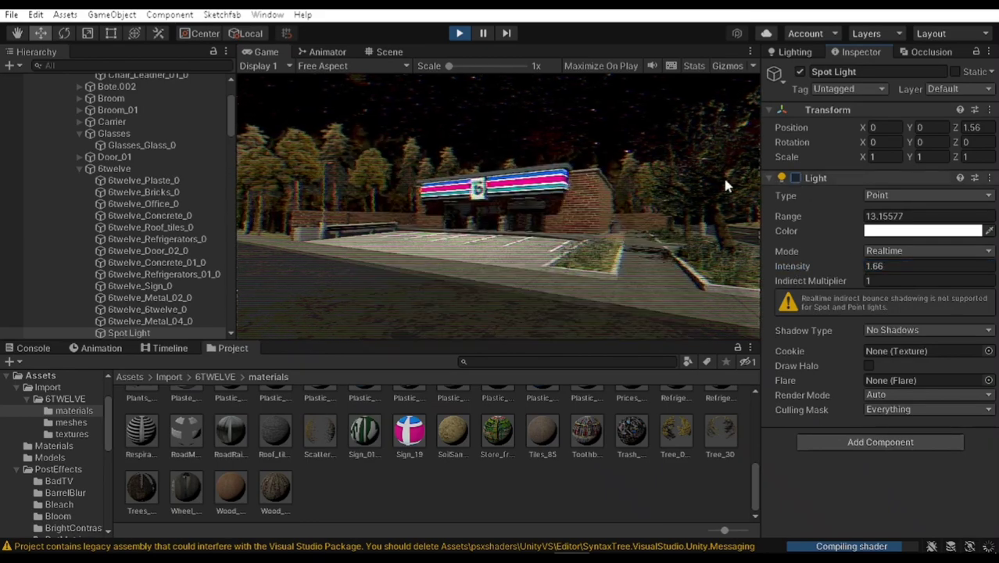
Change the store light's type to Spot and enable it to test it in the game view.
{"action": "left_click", "coordinate": [384, 52]}
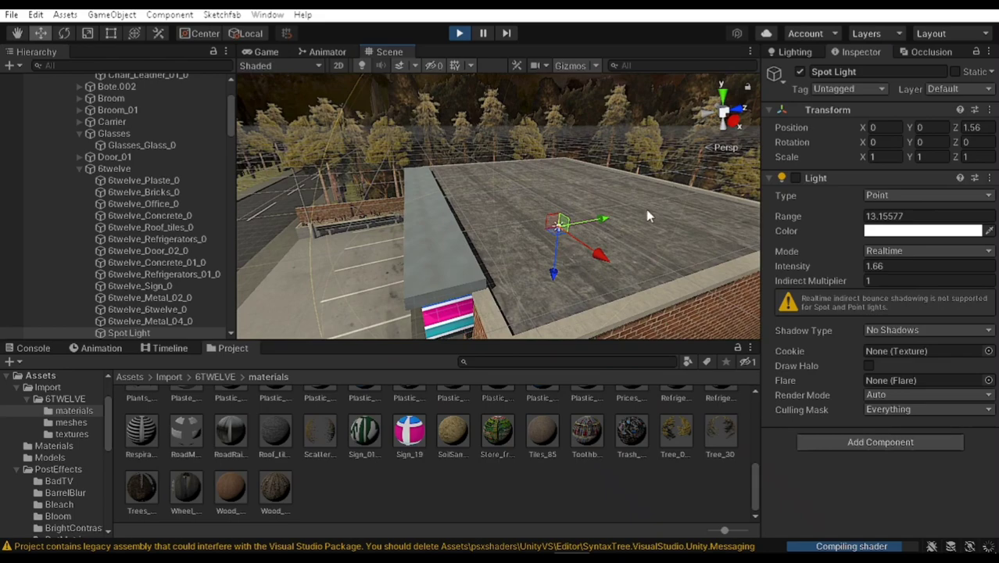
{"action": "left_click", "coordinate": [925, 196]}
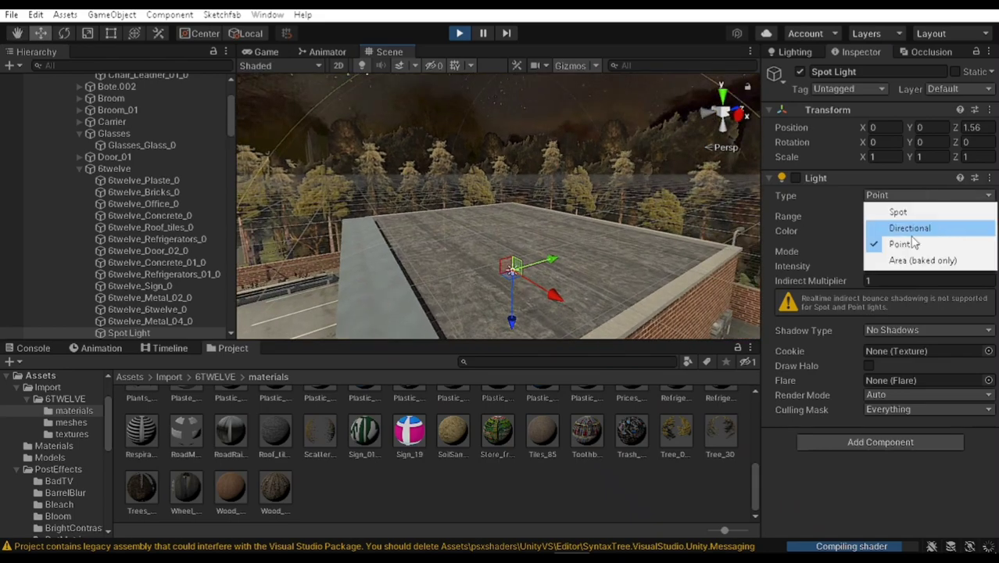
{"action": "left_click", "coordinate": [900, 213]}
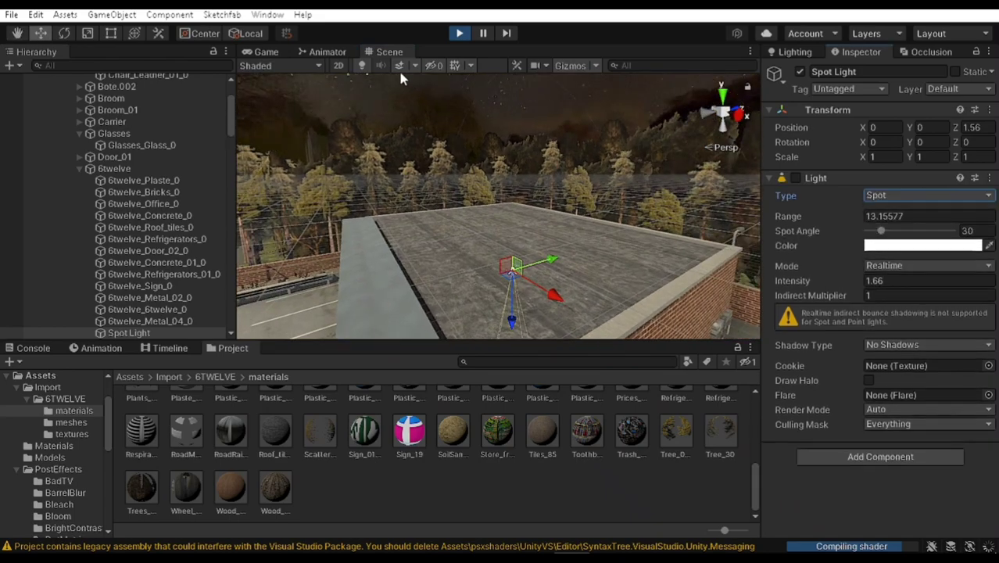
{"action": "left_click", "coordinate": [265, 52]}
{"action": "left_click", "coordinate": [794, 178]}
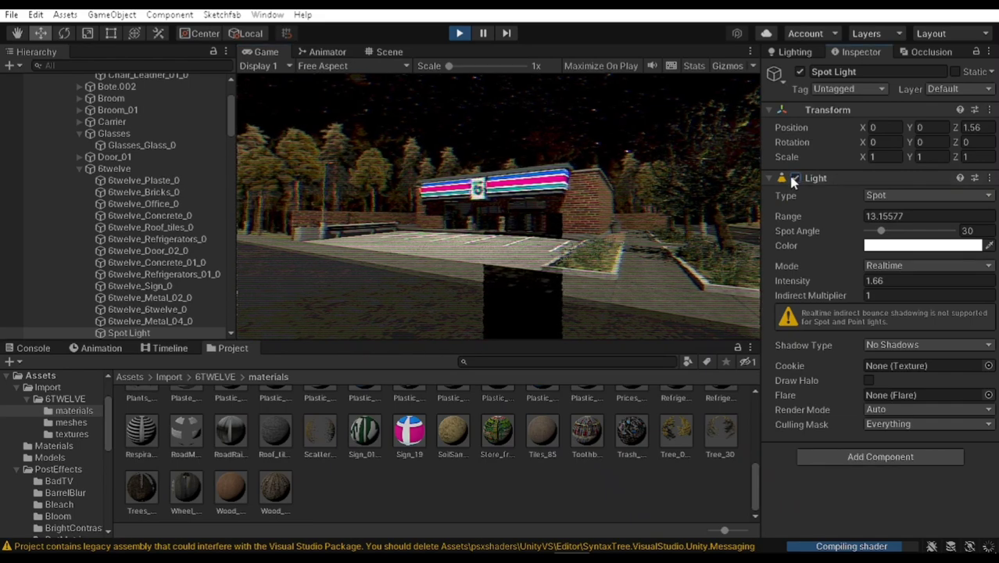
Turn the store's spot light off and delete it from the scene.
{"action": "left_click", "coordinate": [384, 51]}
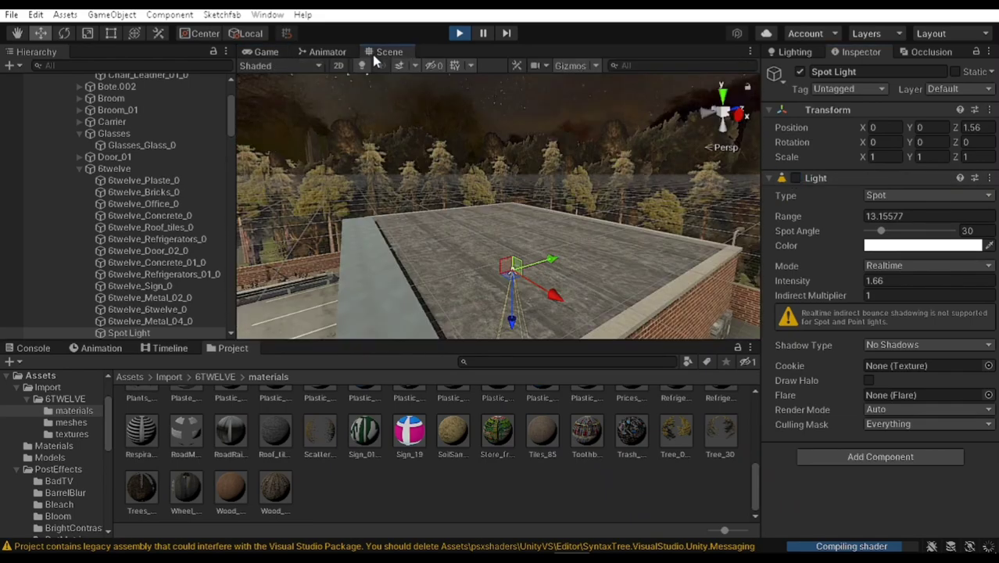
{"action": "key", "text": "Delete"}
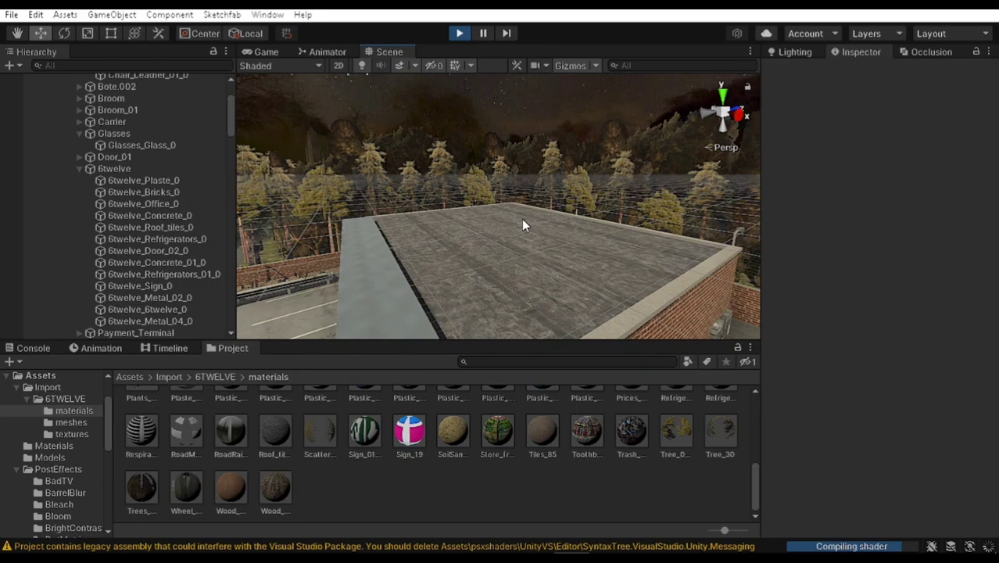
Select the store's floor tiles and try the psx/unlit shader on their Tiles_85 material.
{"action": "right_click_drag", "start_coordinate": [522, 219], "coordinate": [477, 235]}
{"action": "key", "text": "w"}
{"action": "left_click", "coordinate": [501, 281]}
{"action": "middle_click_drag", "start_coordinate": [531, 289], "coordinate": [477, 227]}
{"action": "middle_click_drag", "start_coordinate": [504, 300], "coordinate": [477, 266]}
{"action": "scroll", "coordinate": [520, 293], "scroll_direction": "down", "scroll_amount": 2}
{"action": "left_click", "coordinate": [871, 450]}
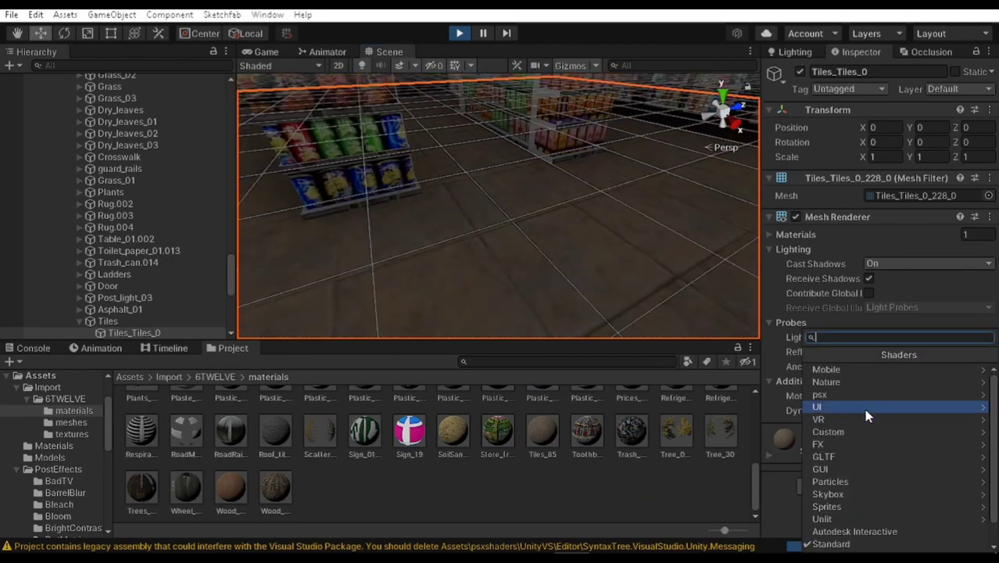
{"action": "left_click", "coordinate": [852, 395]}
{"action": "left_click", "coordinate": [839, 397]}
Switch the Tiles_85 floor material to a different shader so the floor tiles appear bright without lighting.
{"action": "mouse_move", "coordinate": [576, 300]}
{"action": "right_mouse_down"}
{"action": "mouse_move", "coordinate": [577, 229]}
{"action": "mouse_move", "coordinate": [591, 300]}
{"action": "right_mouse_up"}
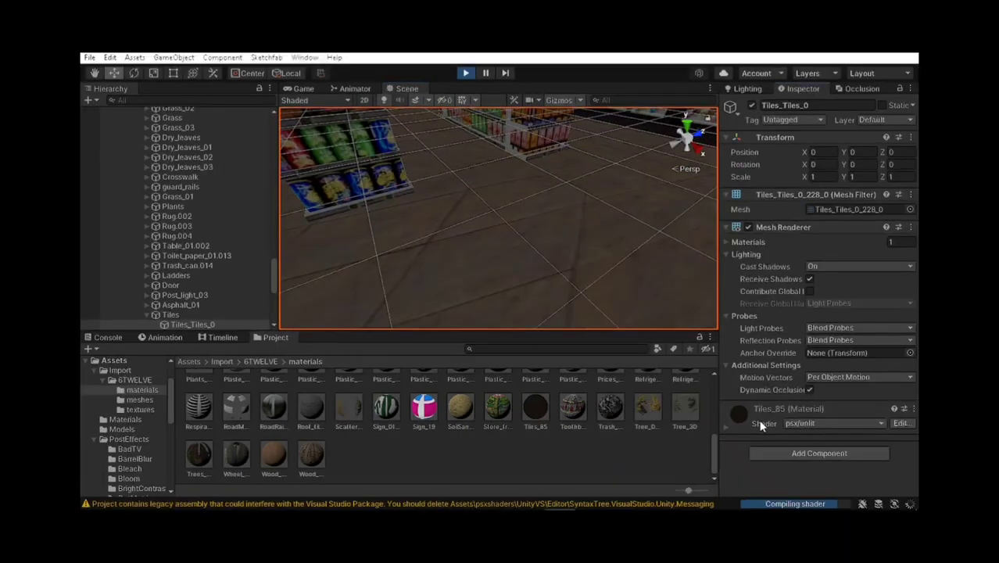
{"action": "left_click", "coordinate": [810, 450]}
{"action": "scroll", "coordinate": [812, 451], "scroll_direction": "down", "scroll_amount": 2}
{"action": "left_click", "coordinate": [853, 388]}
{"action": "left_click", "coordinate": [829, 511]}
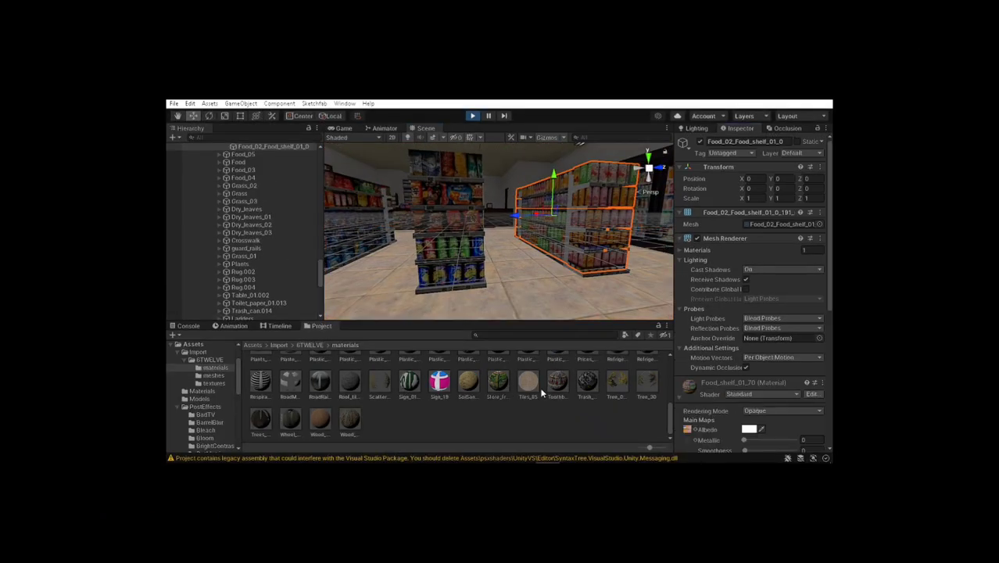
Select the Toothbrushes_23 material together with the two refrigerator materials in the 6TWELVE materials folder.
{"action": "left_click", "coordinate": [557, 386]}
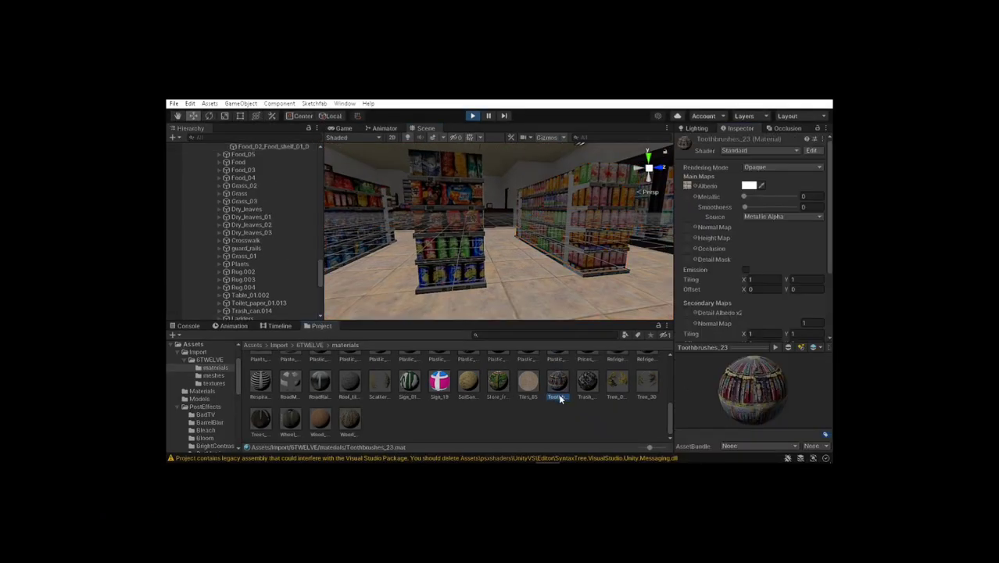
{"action": "scroll", "coordinate": [482, 398], "scroll_direction": "up", "scroll_amount": 2}
{"action": "left_click", "coordinate": [618, 397], "text": "ctrl"}
{"action": "left_click", "coordinate": [646, 397], "text": "ctrl"}
{"action": "scroll", "coordinate": [625, 395], "scroll_direction": "down", "scroll_amount": 2}
{"action": "left_click", "coordinate": [582, 388], "text": "ctrl"}
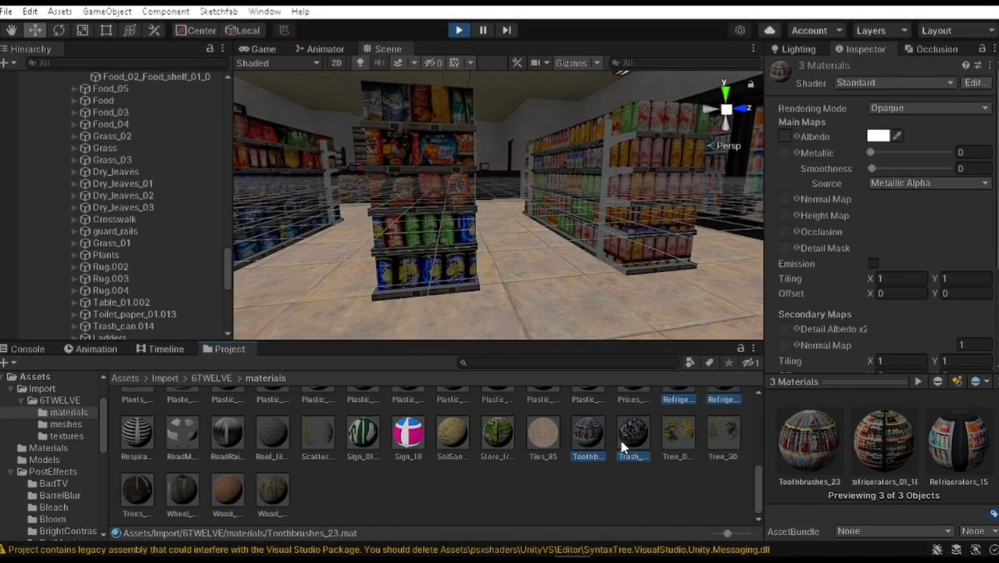
{"action": "left_click", "coordinate": [622, 442], "text": "ctrl"}
Add the hygiene, ice cream and four food shelf materials to the current material selection.
{"action": "scroll", "coordinate": [442, 462], "scroll_direction": "up", "scroll_amount": 4}
{"action": "left_click", "coordinate": [316, 491], "text": "ctrl"}
{"action": "left_click", "coordinate": [362, 488], "text": "ctrl"}
{"action": "left_click", "coordinate": [451, 430], "text": "ctrl"}
{"action": "left_click", "coordinate": [488, 427], "text": "ctrl"}
{"action": "left_click", "coordinate": [542, 427], "text": "ctrl"}
{"action": "left_click", "coordinate": [588, 426], "text": "ctrl"}
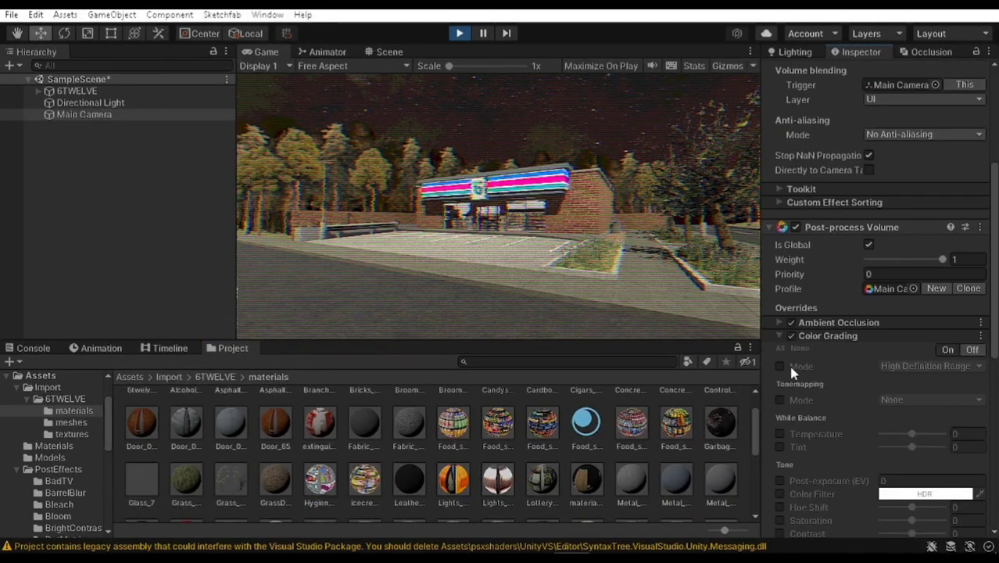
Enable all Color Grading overrides on the Main Camera's post-process volume and set the tonemapping mode to ACES.
{"action": "left_click", "coordinate": [780, 349]}
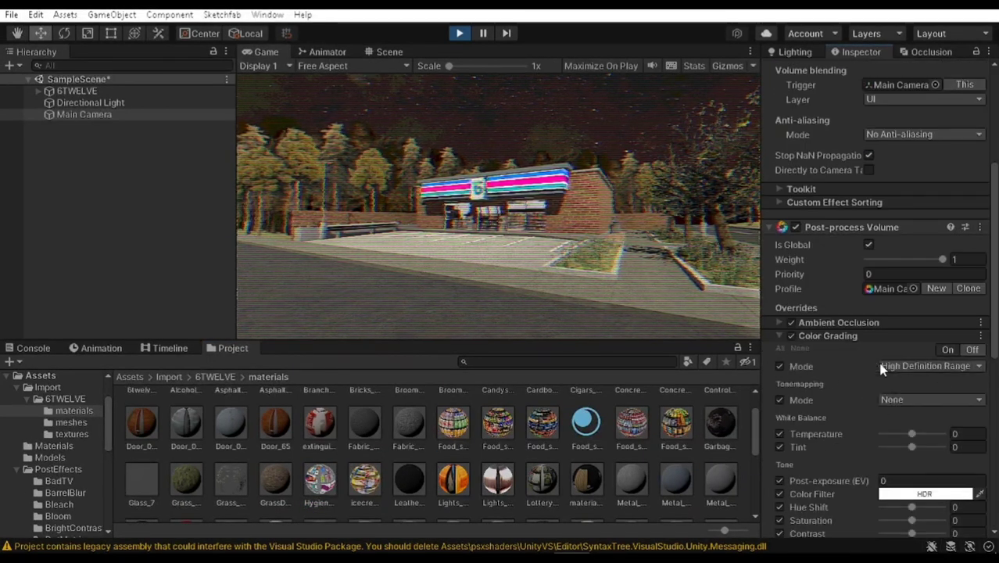
{"action": "left_click", "coordinate": [898, 366]}
{"action": "left_click", "coordinate": [807, 362]}
{"action": "left_click", "coordinate": [903, 401]}
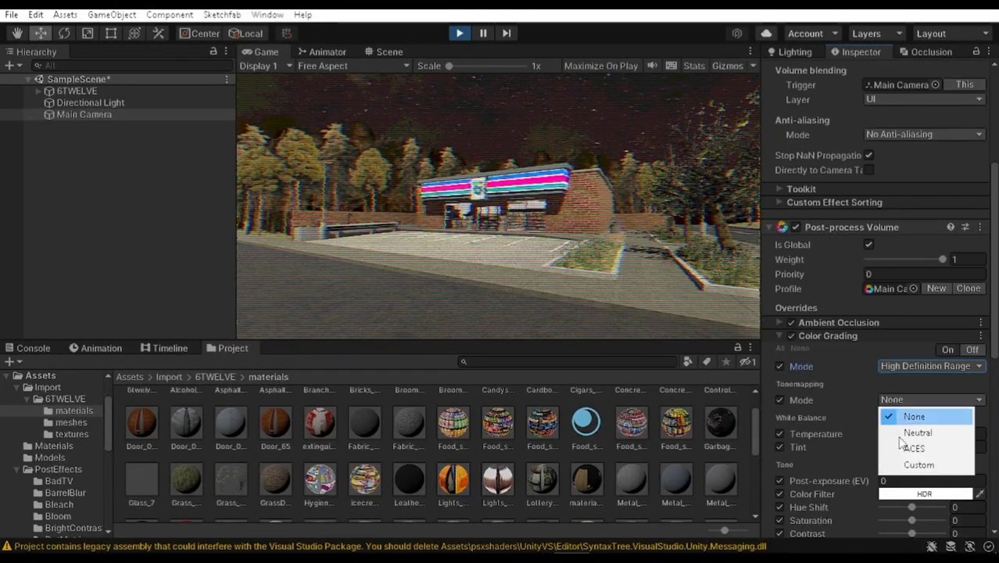
{"action": "left_click", "coordinate": [896, 444]}
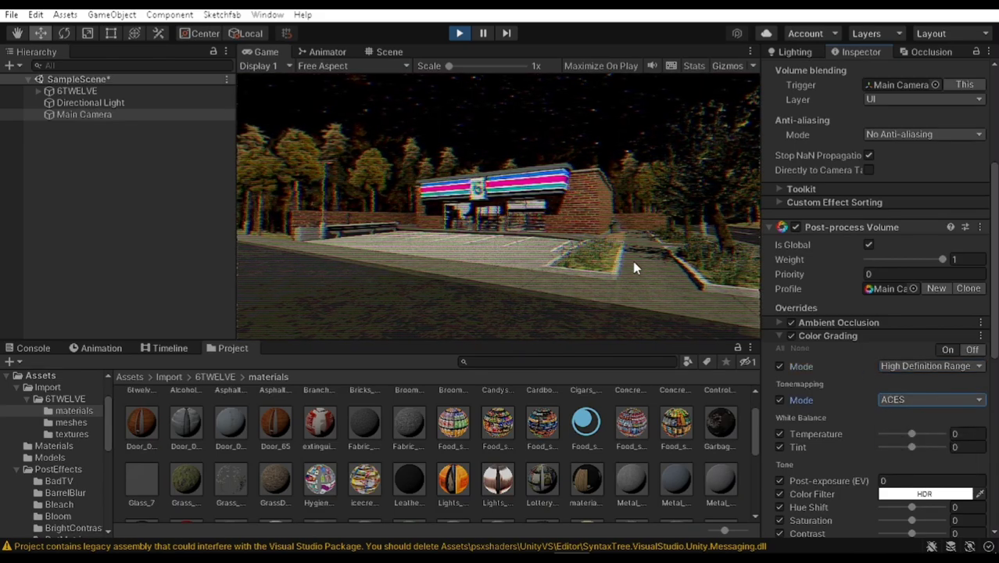
Set the Color Grading saturation to 23, and try a contrast of -22 before disabling the contrast override.
{"action": "scroll", "coordinate": [835, 285], "scroll_direction": "down", "scroll_amount": 8}
{"action": "scroll", "coordinate": [811, 331], "scroll_direction": "up", "scroll_amount": 6}
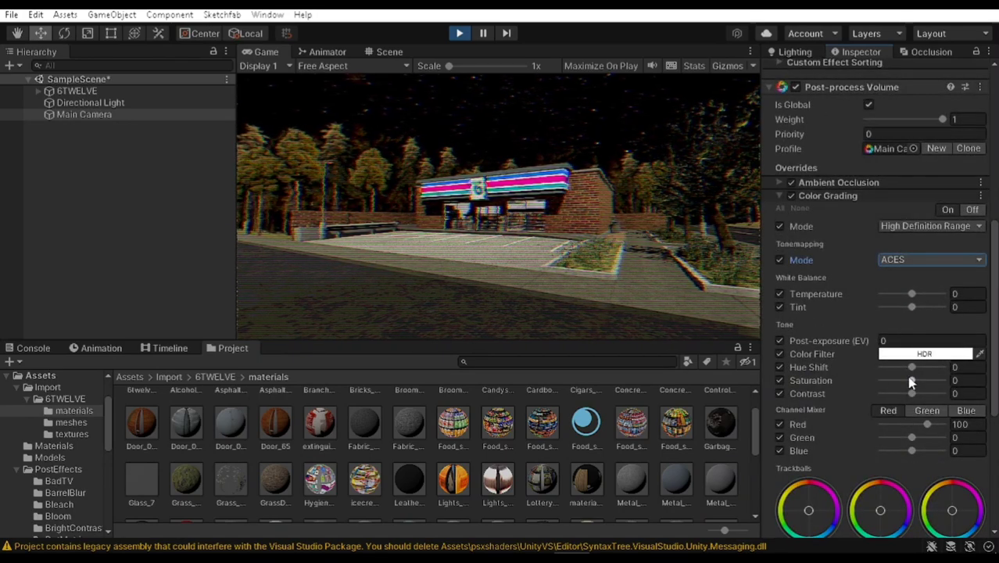
{"action": "left_click_drag", "start_coordinate": [911, 381], "coordinate": [917, 382]}
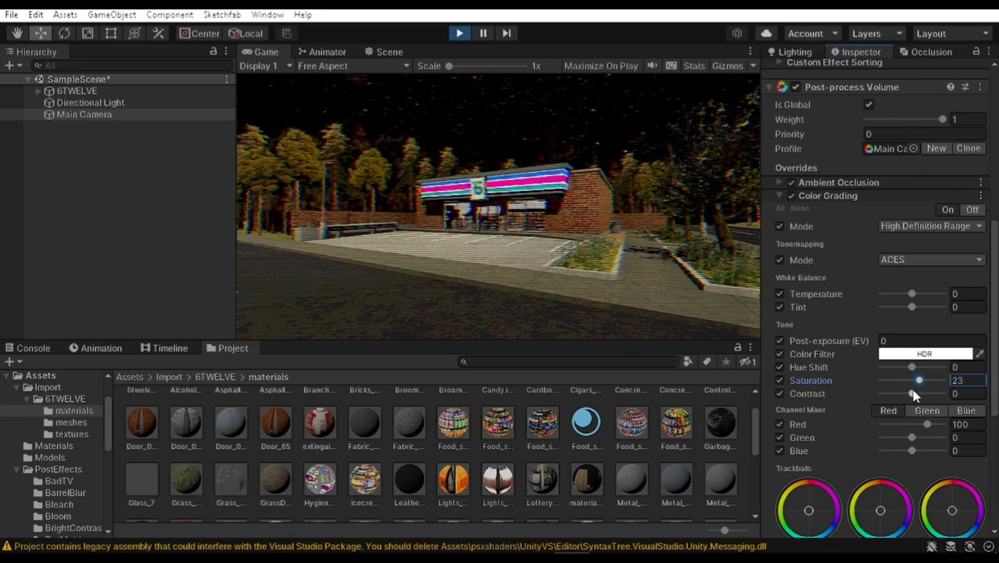
{"action": "left_click_drag", "start_coordinate": [913, 393], "coordinate": [906, 394]}
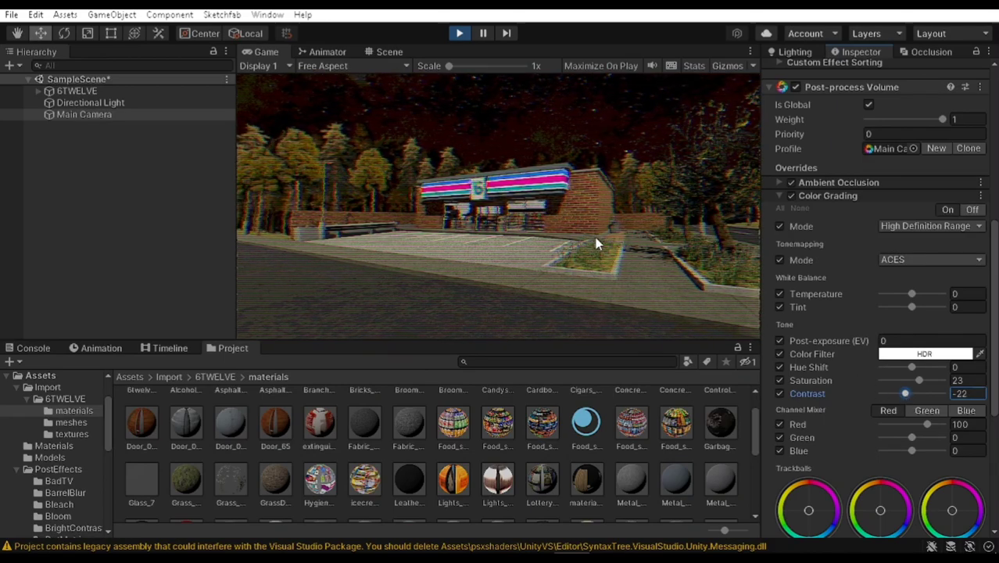
{"action": "left_click", "coordinate": [779, 394]}
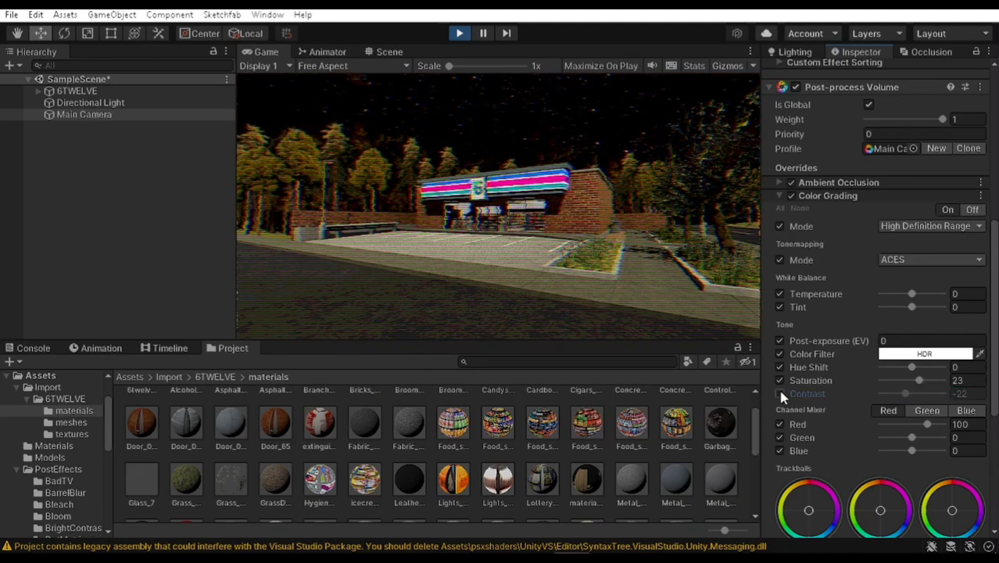
Lower the Color Grading post-exposure to -0.09.
{"action": "scroll", "coordinate": [831, 371], "scroll_direction": "down", "scroll_amount": 5}
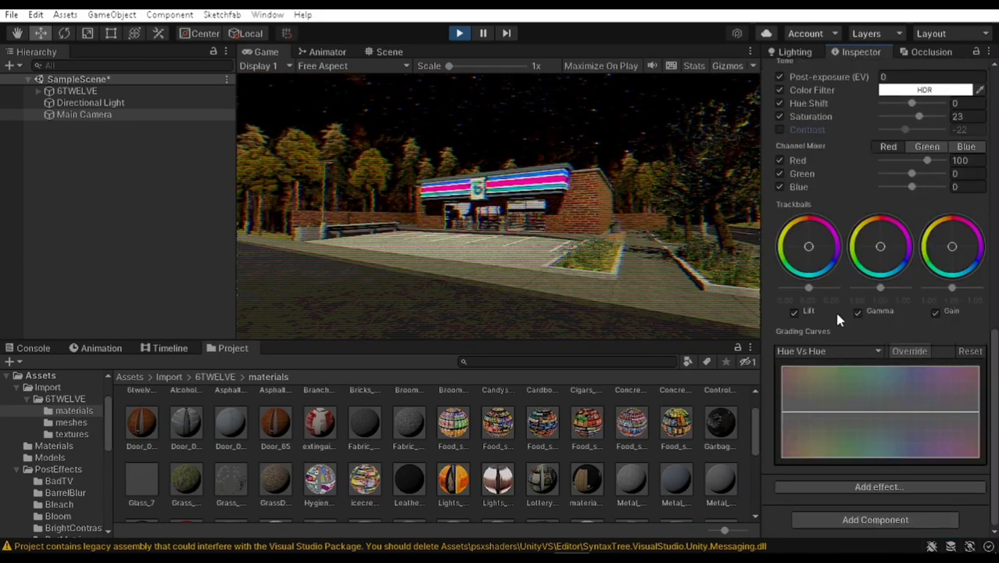
{"action": "scroll", "coordinate": [837, 317], "scroll_direction": "up", "scroll_amount": 3}
{"action": "mouse_move", "coordinate": [852, 208]}
{"action": "left_mouse_down"}
{"action": "mouse_move", "coordinate": [869, 211]}
{"action": "mouse_move", "coordinate": [846, 207]}
{"action": "mouse_move", "coordinate": [857, 208]}
{"action": "left_mouse_up"}
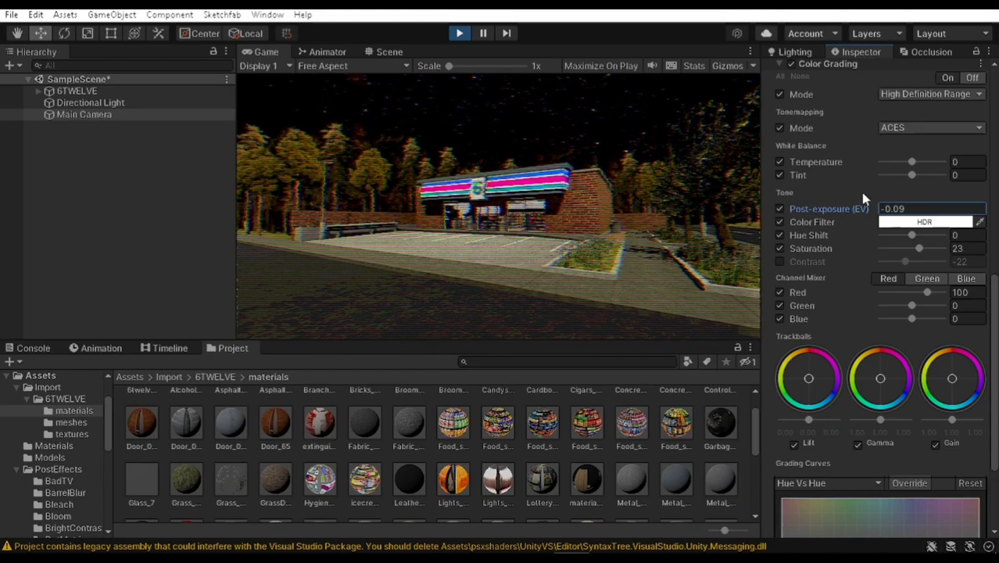
Add a Lens Distortion effect to the post-process volume with all overrides enabled and an intensity of 29.
{"action": "scroll", "coordinate": [805, 195], "scroll_direction": "up", "scroll_amount": 15}
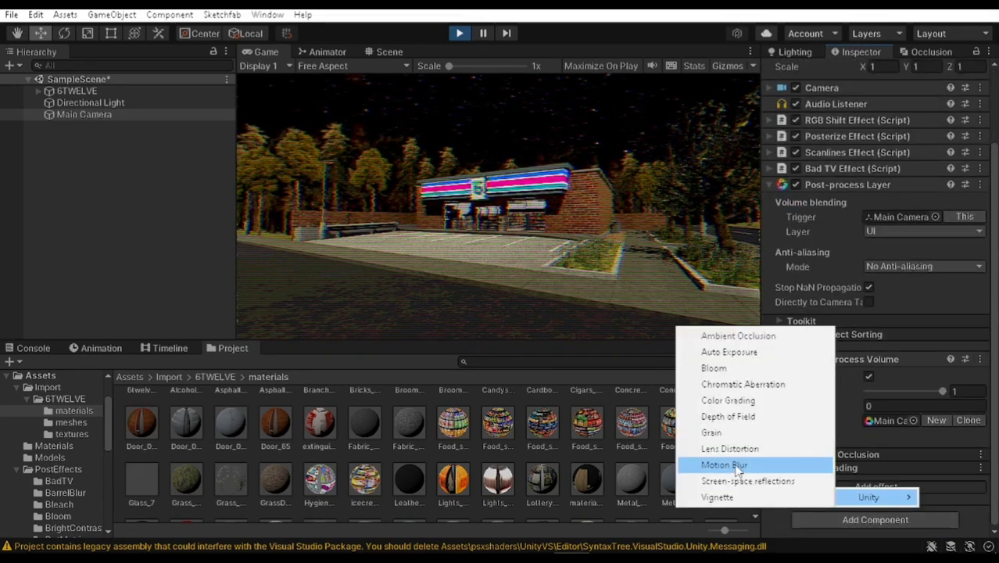
{"action": "left_click", "coordinate": [796, 435]}
{"action": "left_click", "coordinate": [822, 467]}
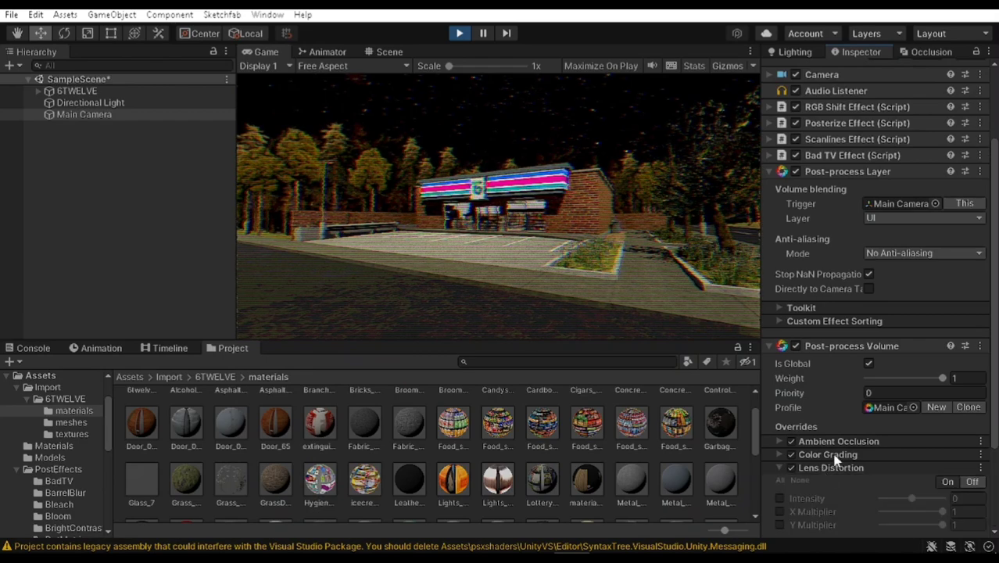
{"action": "scroll", "coordinate": [838, 454], "scroll_direction": "down", "scroll_amount": 3}
{"action": "left_click", "coordinate": [779, 363]}
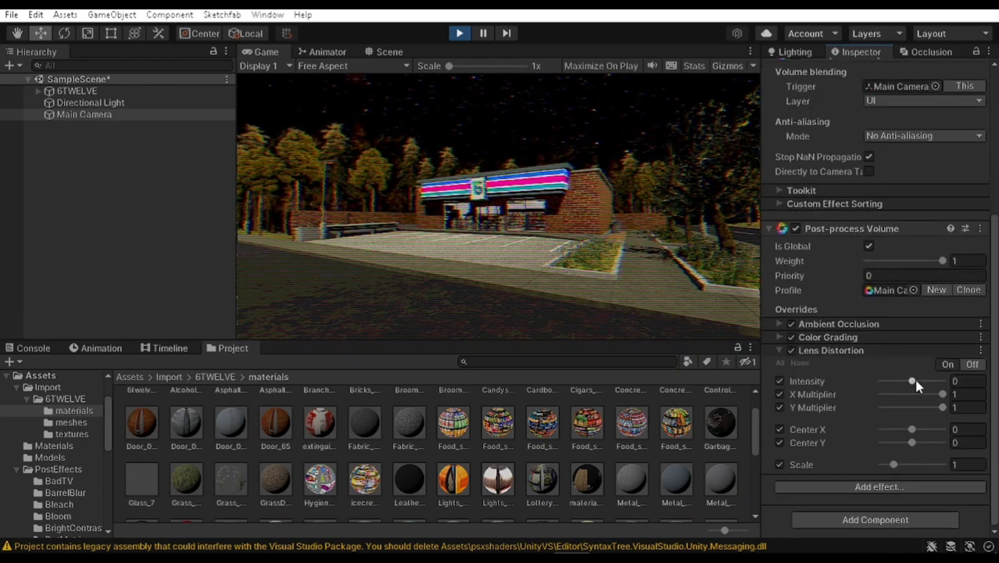
{"action": "left_click_drag", "start_coordinate": [911, 380], "coordinate": [924, 386]}
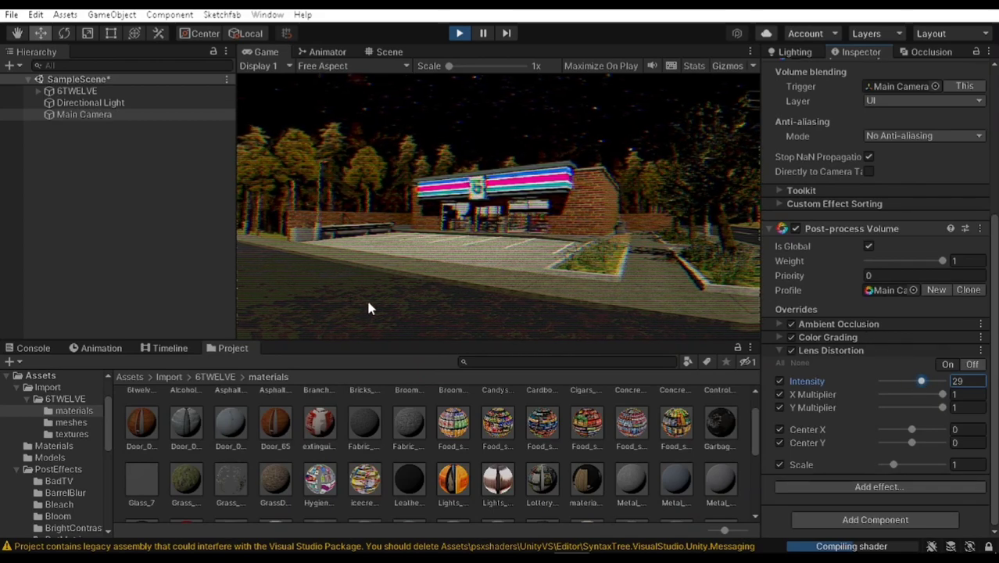
{"action": "left_click", "coordinate": [805, 349]}
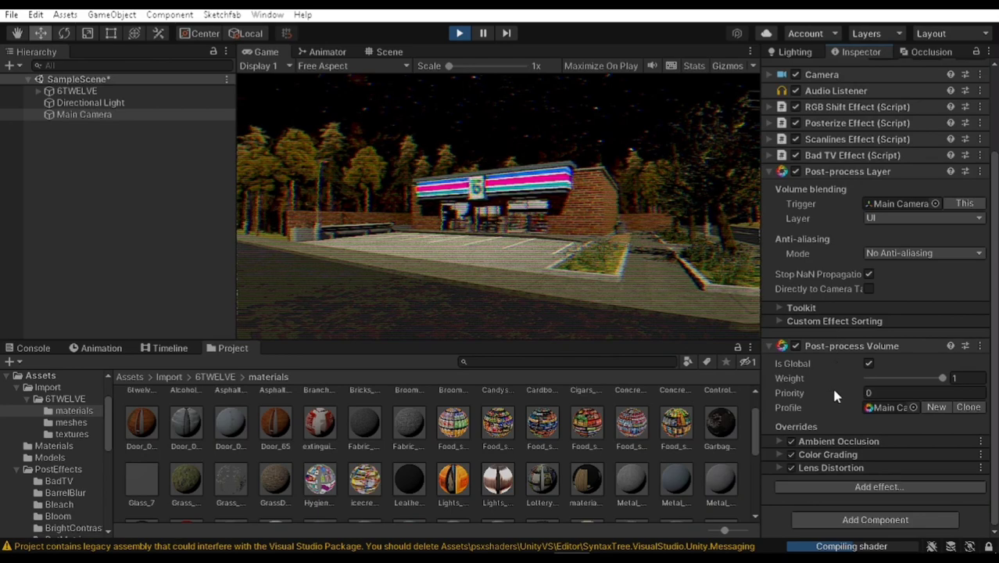
Add a Bloom effect to the post-process volume with all overrides enabled and an intensity of about 12.
{"action": "left_click", "coordinate": [851, 487]}
{"action": "mouse_move", "coordinate": [849, 489]}
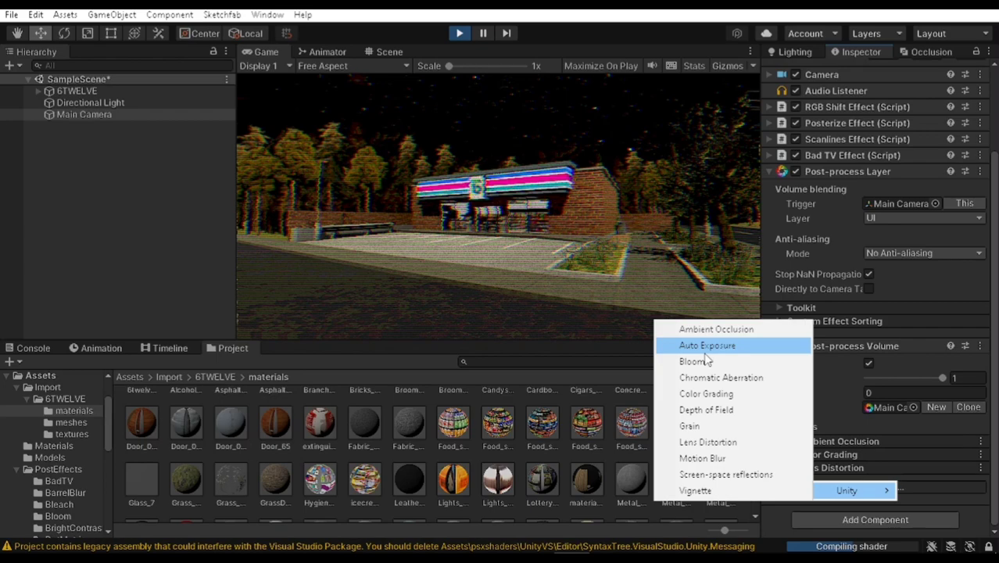
{"action": "left_click", "coordinate": [705, 361]}
{"action": "scroll", "coordinate": [786, 361], "scroll_direction": "down", "scroll_amount": 4}
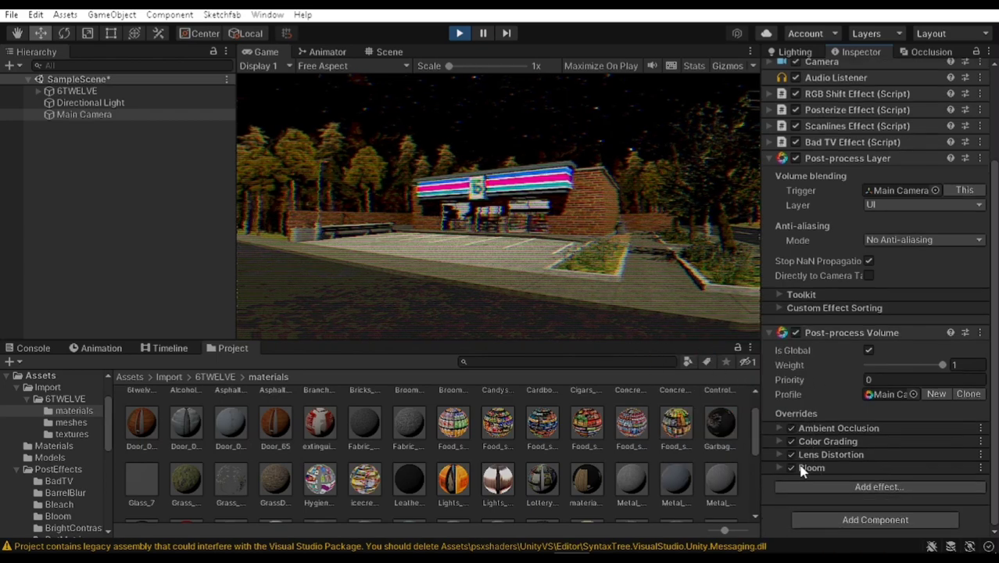
{"action": "left_click", "coordinate": [779, 348]}
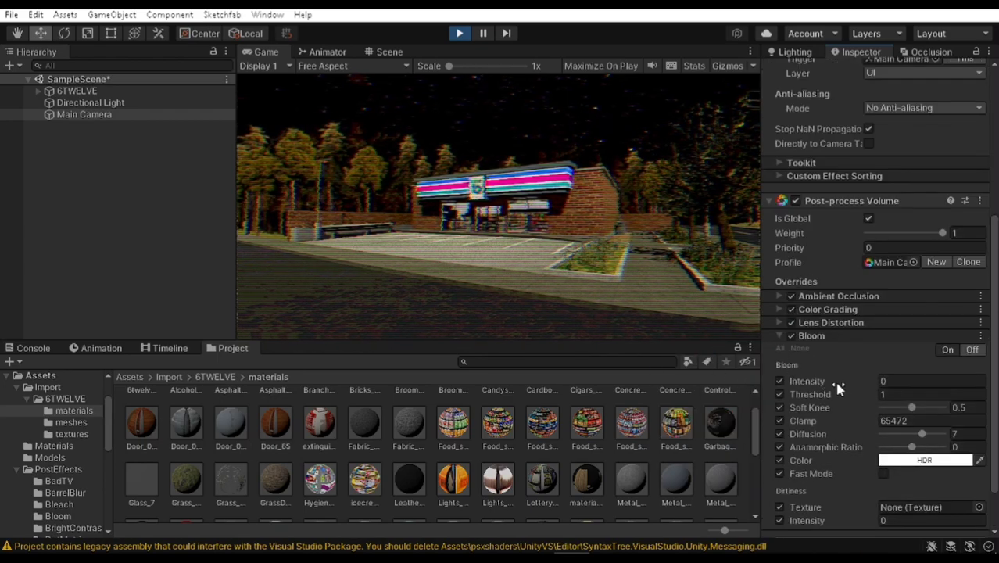
{"action": "left_click_drag", "start_coordinate": [835, 383], "coordinate": [118, 385]}
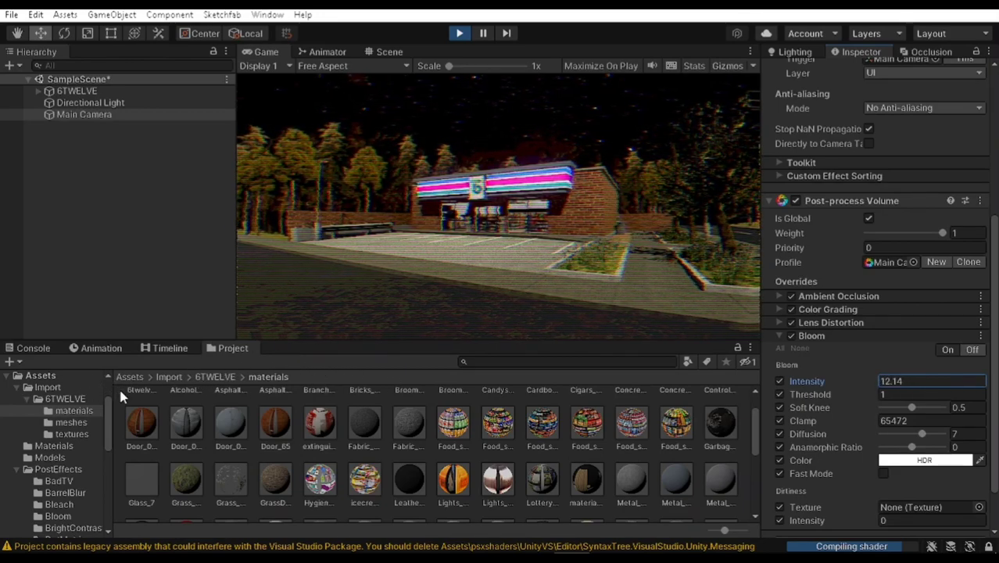
Try Skybox as the environment lighting source, and switch the source back to Color.
{"action": "left_click", "coordinate": [388, 51]}
{"action": "right_click_drag", "start_coordinate": [499, 150], "coordinate": [567, 143]}
{"action": "middle_click_drag", "start_coordinate": [568, 142], "coordinate": [500, 157]}
{"action": "right_click_drag", "start_coordinate": [500, 156], "coordinate": [501, 132]}
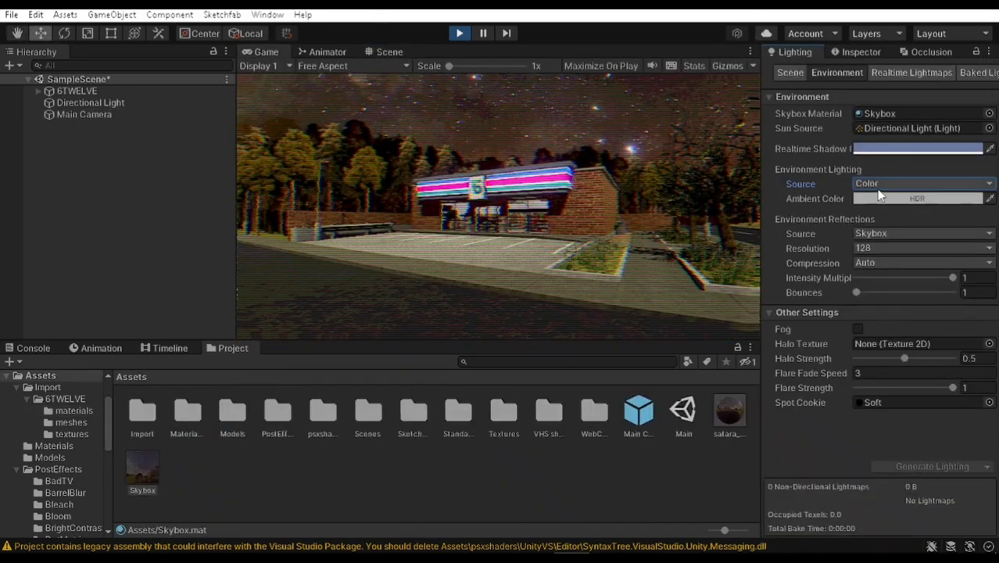
{"action": "left_click", "coordinate": [876, 186]}
{"action": "left_click", "coordinate": [891, 200]}
{"action": "left_click", "coordinate": [906, 183]}
{"action": "left_click", "coordinate": [888, 232]}
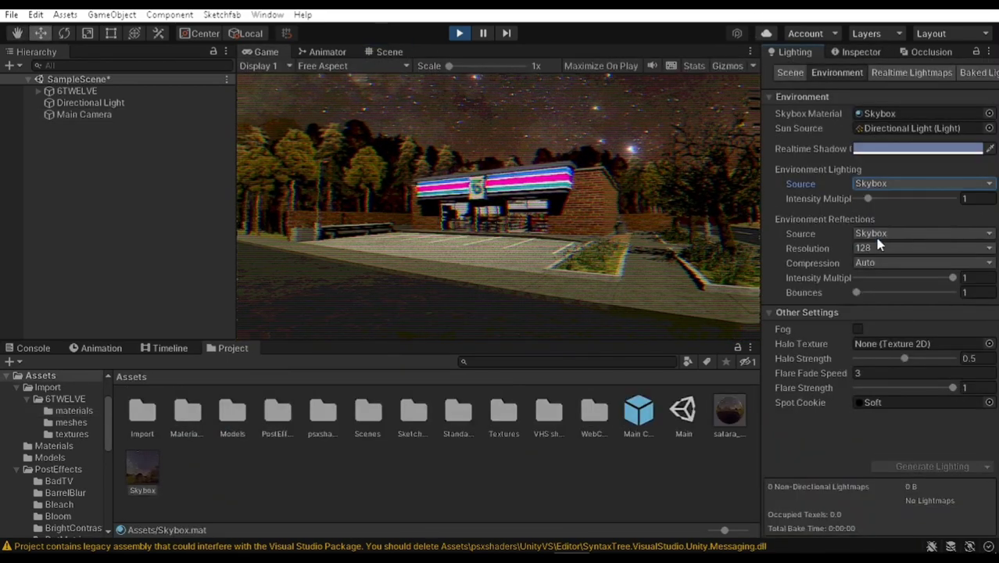
{"action": "left_click", "coordinate": [531, 485]}
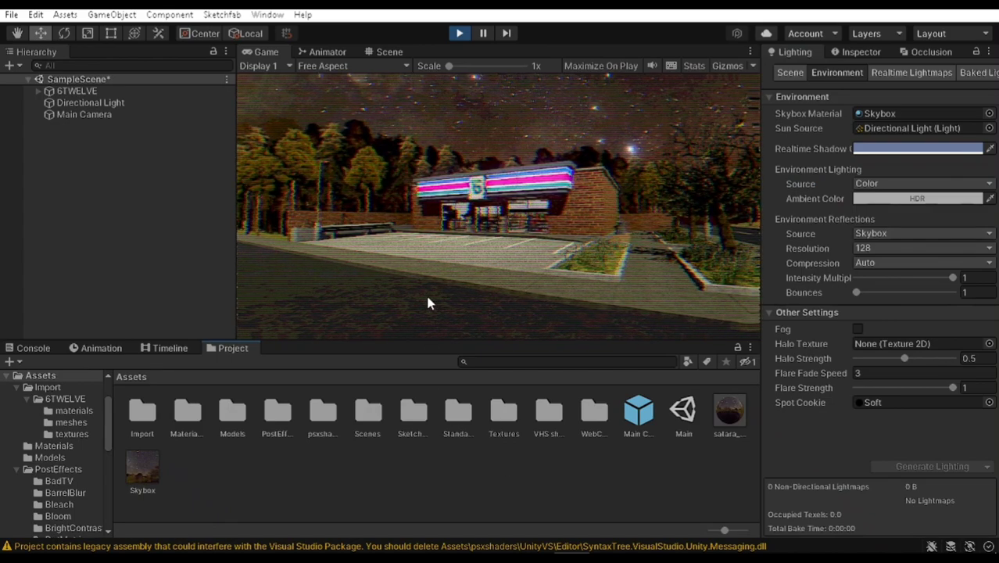
Add a Vignette effect to the Main Camera's post-process volume with all overrides enabled and an intensity of 0.35.
{"action": "left_click", "coordinate": [86, 115]}
{"action": "left_click", "coordinate": [861, 52]}
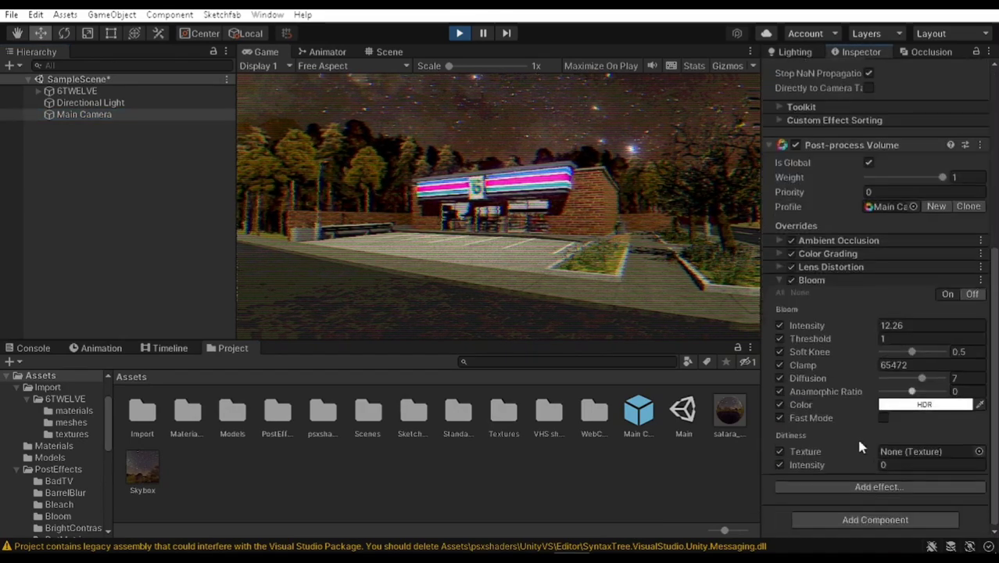
{"action": "left_click", "coordinate": [856, 486]}
{"action": "mouse_move", "coordinate": [845, 504]}
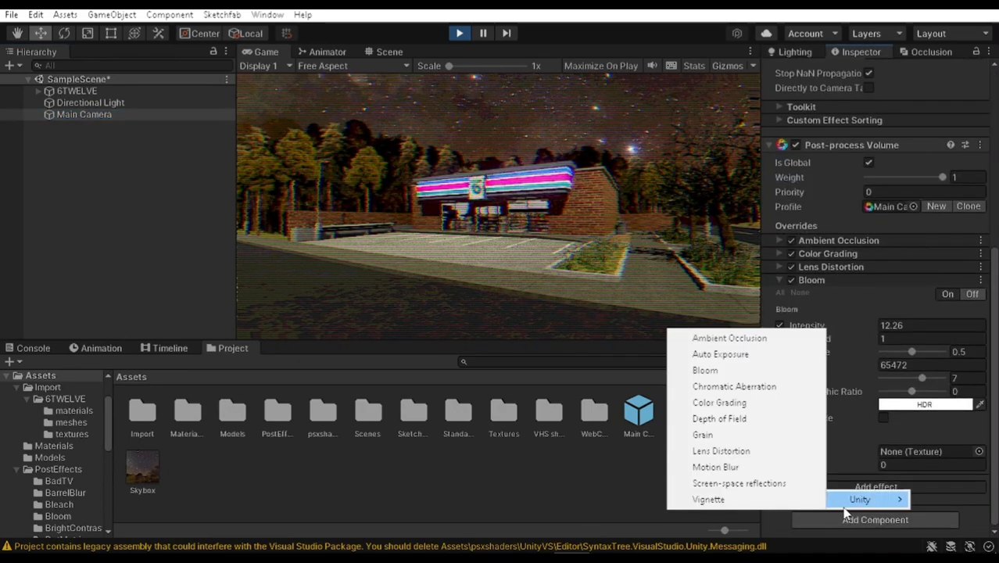
{"action": "left_click", "coordinate": [770, 500]}
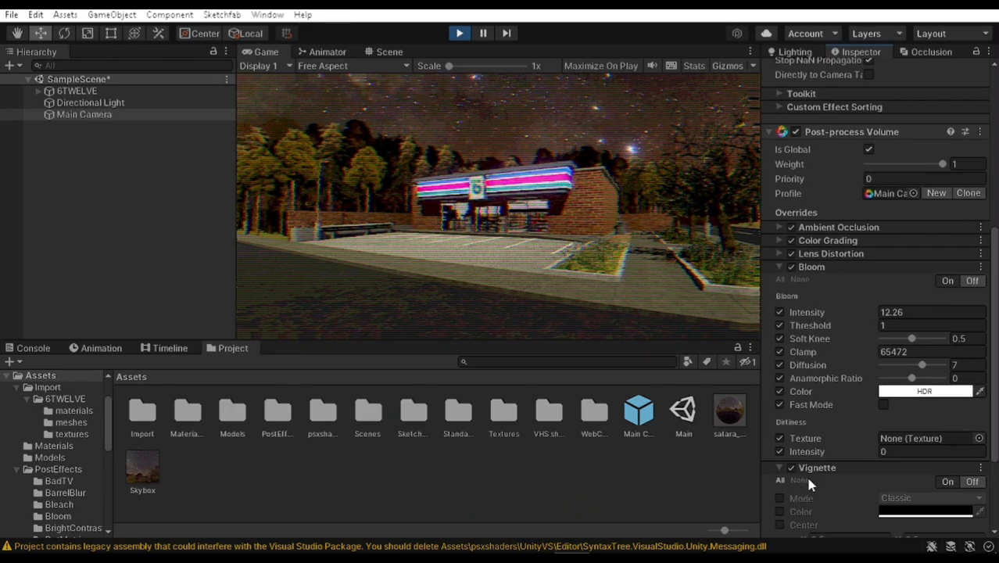
{"action": "left_click", "coordinate": [780, 480]}
{"action": "scroll", "coordinate": [851, 463], "scroll_direction": "down", "scroll_amount": 3}
{"action": "left_click_drag", "start_coordinate": [892, 424], "coordinate": [902, 426]}
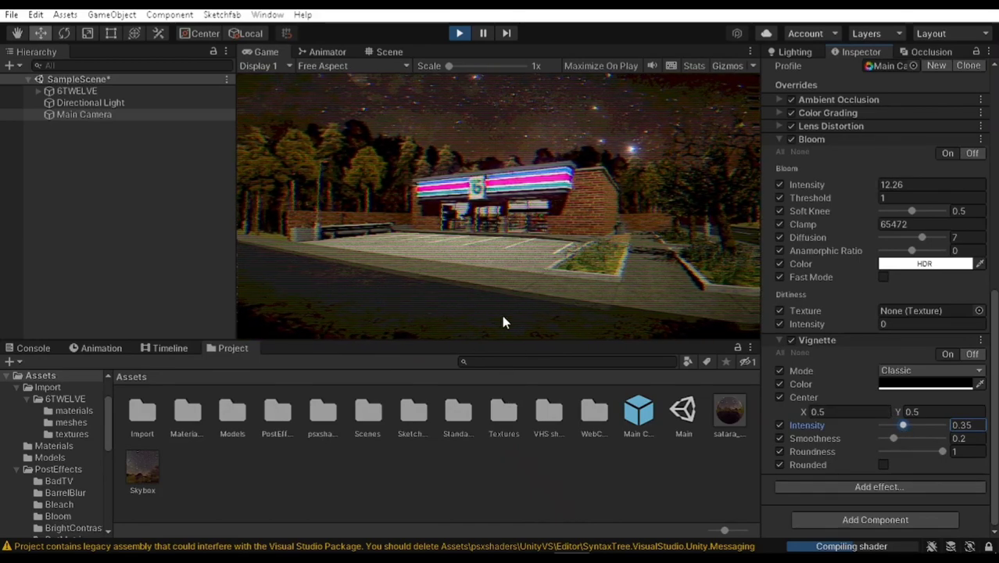
Turn on fog in the environment lighting settings while viewing the road beside the store in the scene view.
{"action": "left_click", "coordinate": [382, 52]}
{"action": "middle_click_drag", "start_coordinate": [461, 203], "coordinate": [585, 206]}
{"action": "right_click_drag", "start_coordinate": [586, 149], "coordinate": [624, 206]}
{"action": "middle_click_drag", "start_coordinate": [636, 152], "coordinate": [647, 177]}
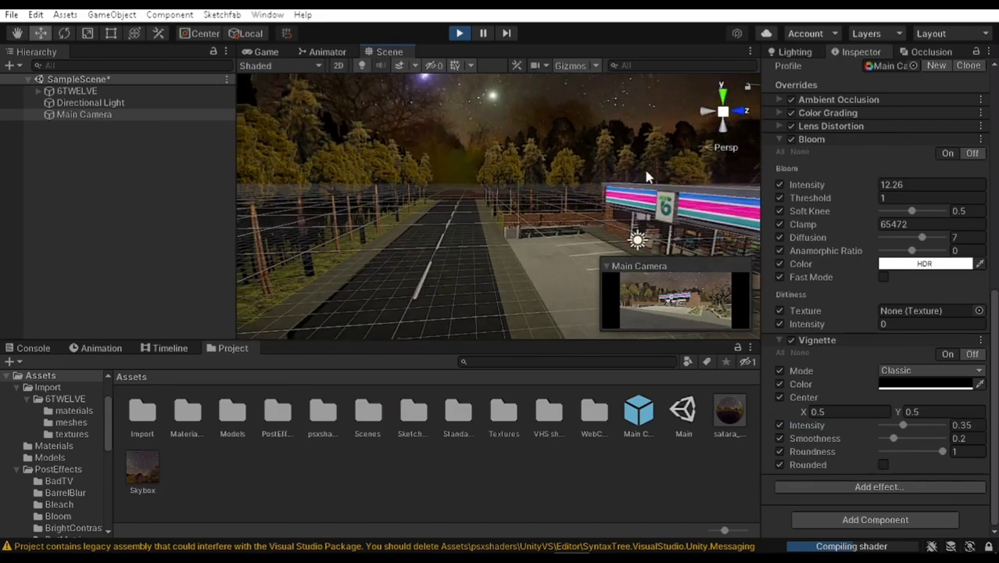
{"action": "left_click", "coordinate": [793, 52]}
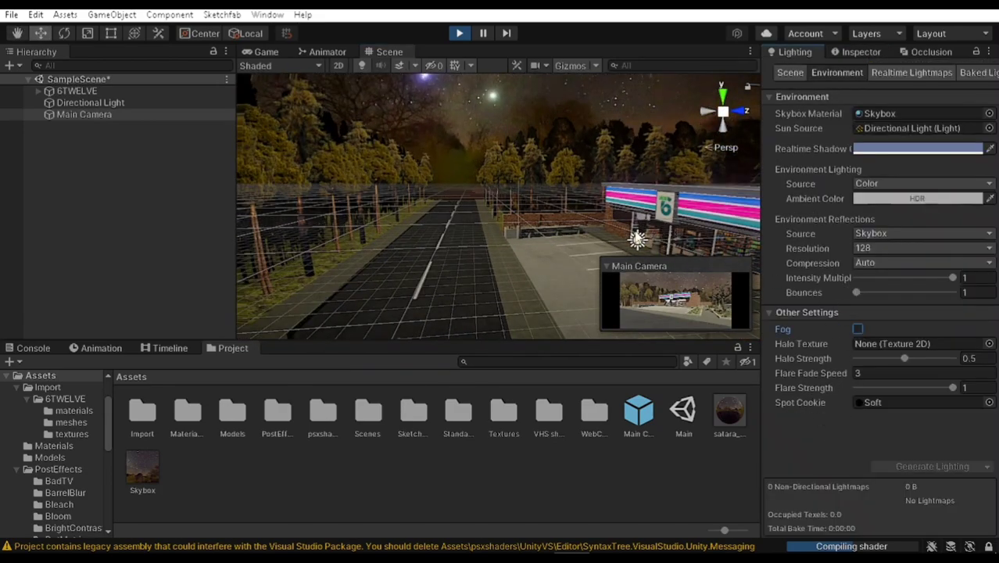
{"action": "key", "text": "ctrl+z"}
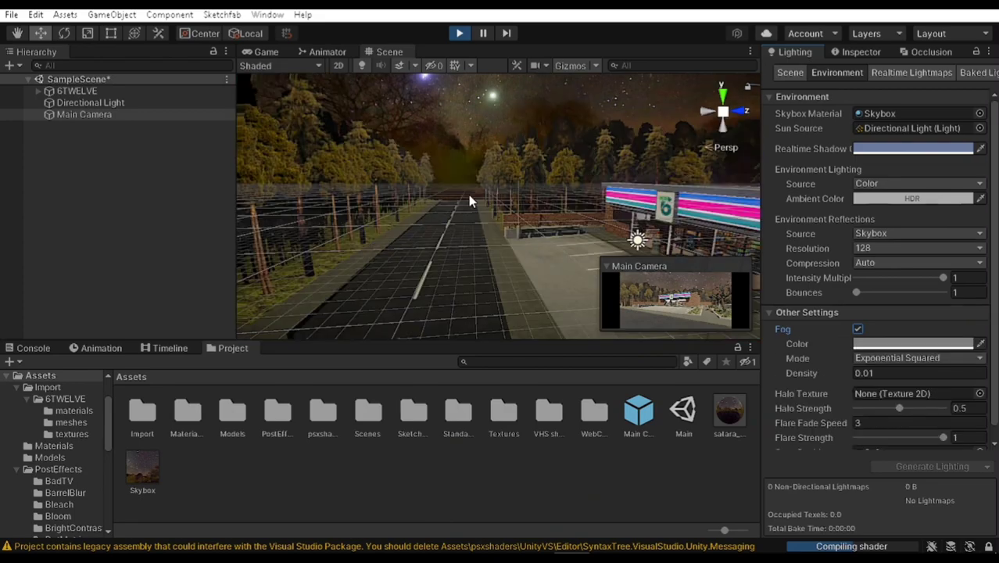
Set the fog density to 0.1 and its colour to black, checking the effect in the game view.
{"action": "left_click", "coordinate": [266, 52]}
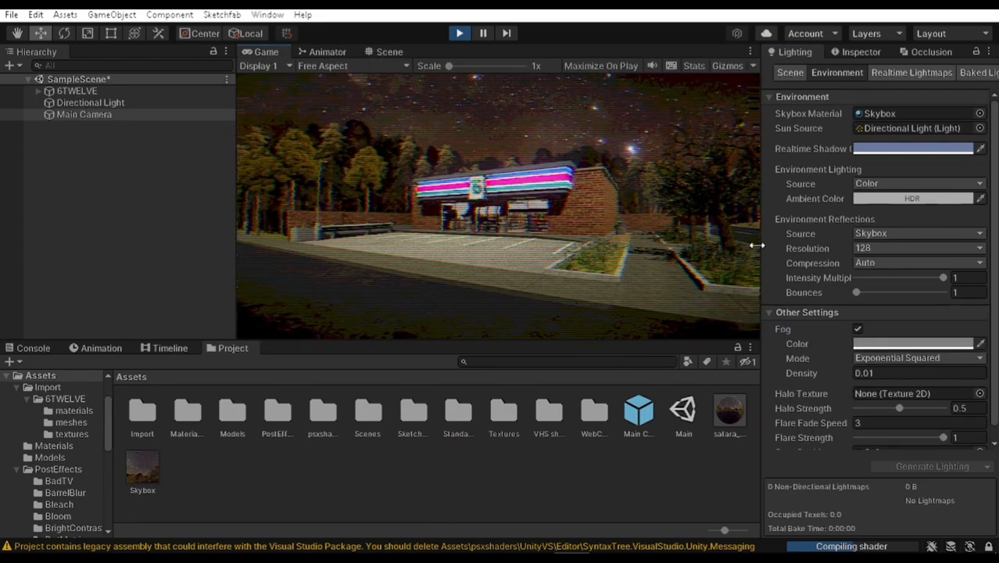
{"action": "left_click_drag", "start_coordinate": [831, 369], "coordinate": [837, 377]}
{"action": "left_click", "coordinate": [859, 344]}
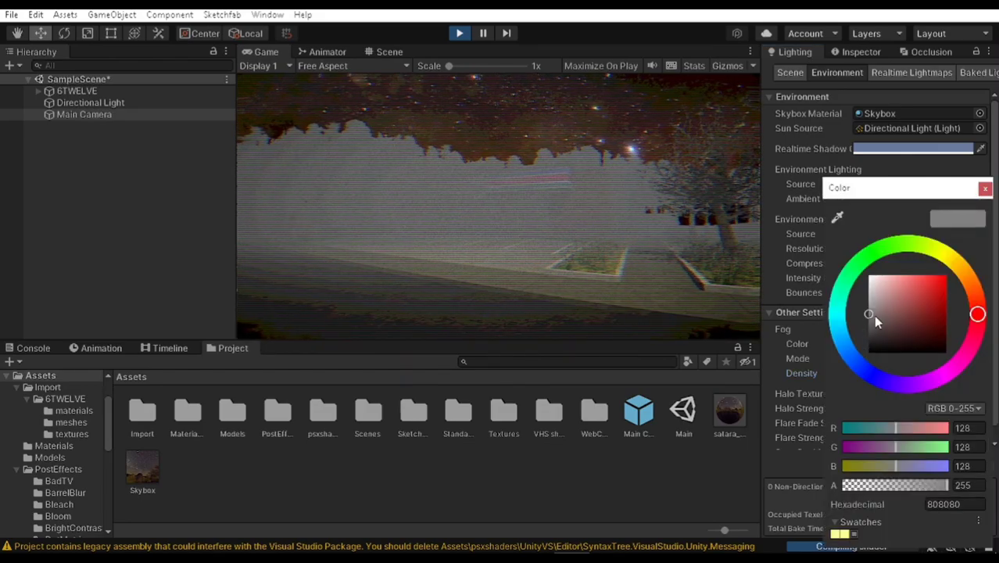
{"action": "left_click_drag", "start_coordinate": [873, 315], "coordinate": [847, 361]}
{"action": "left_click", "coordinate": [985, 190]}
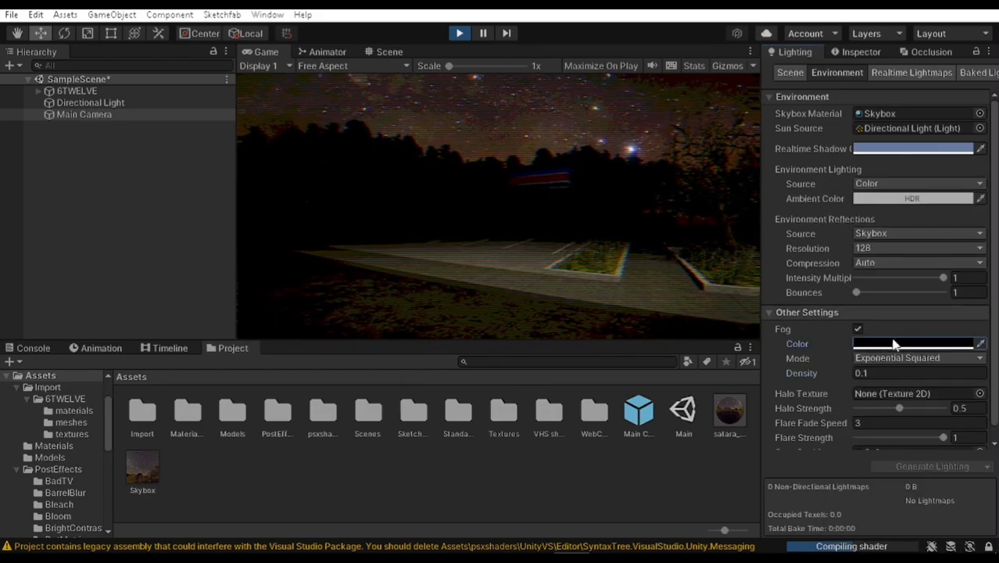
Try the fog modes Exponential and Exponential Squared in turn, comparing their effect on the store in the game view.
{"action": "left_click", "coordinate": [861, 360]}
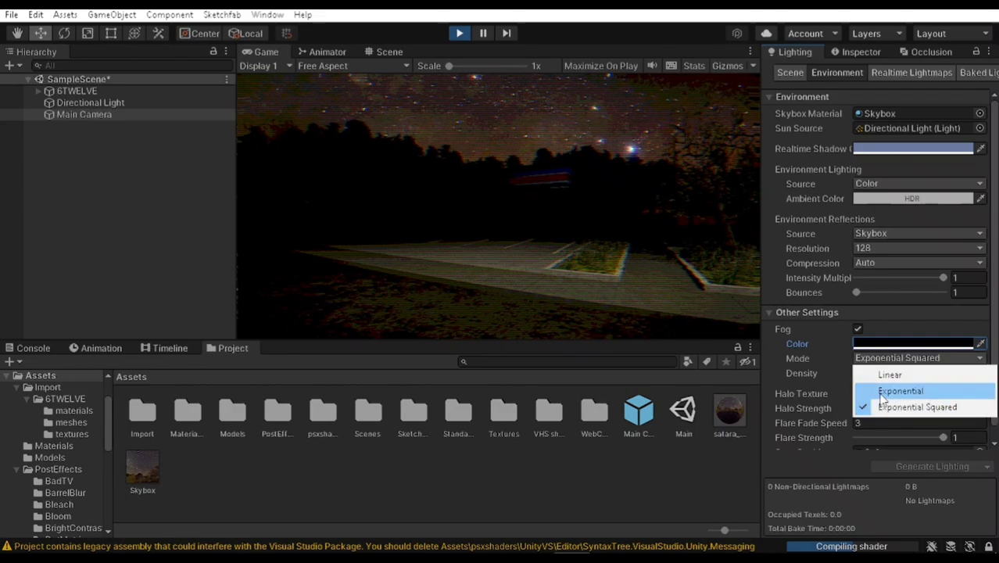
{"action": "left_click", "coordinate": [883, 389]}
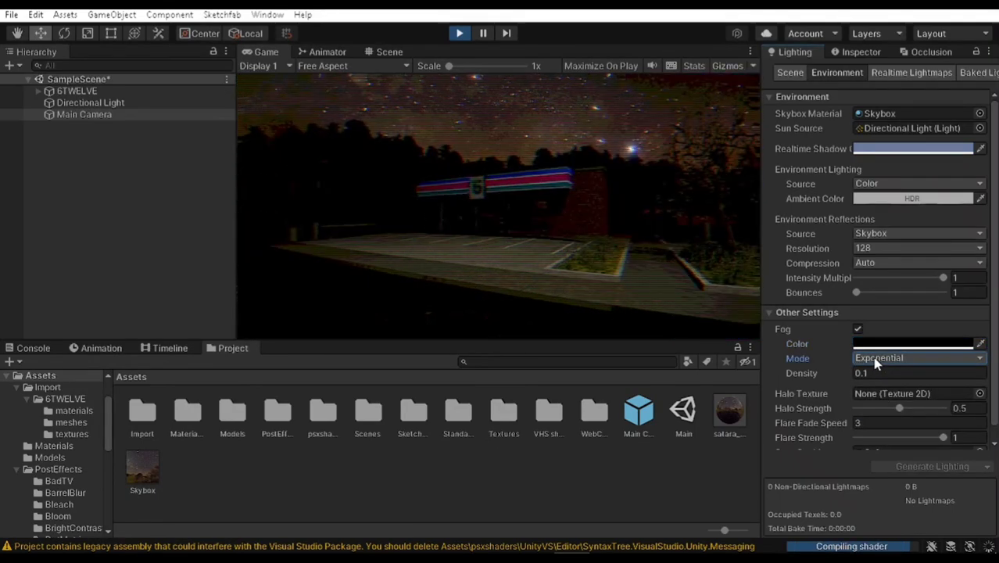
{"action": "left_click", "coordinate": [877, 359]}
{"action": "left_click", "coordinate": [881, 406]}
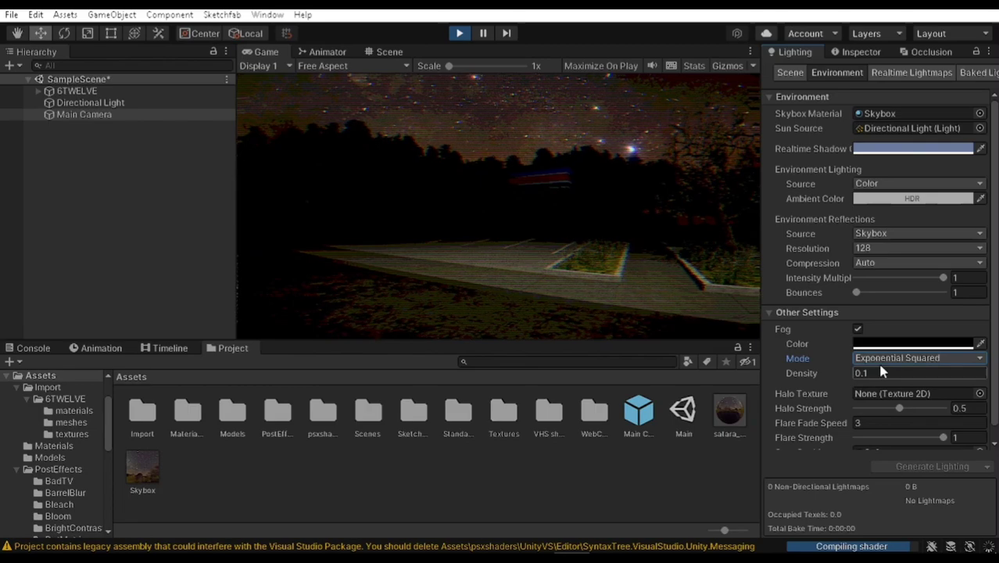
{"action": "left_click", "coordinate": [878, 359]}
{"action": "left_click", "coordinate": [878, 389]}
Set the fog density to 0.03, toggle the fog to compare, and set its mode to Exponential Squared.
{"action": "left_click_drag", "start_coordinate": [833, 372], "coordinate": [829, 368]}
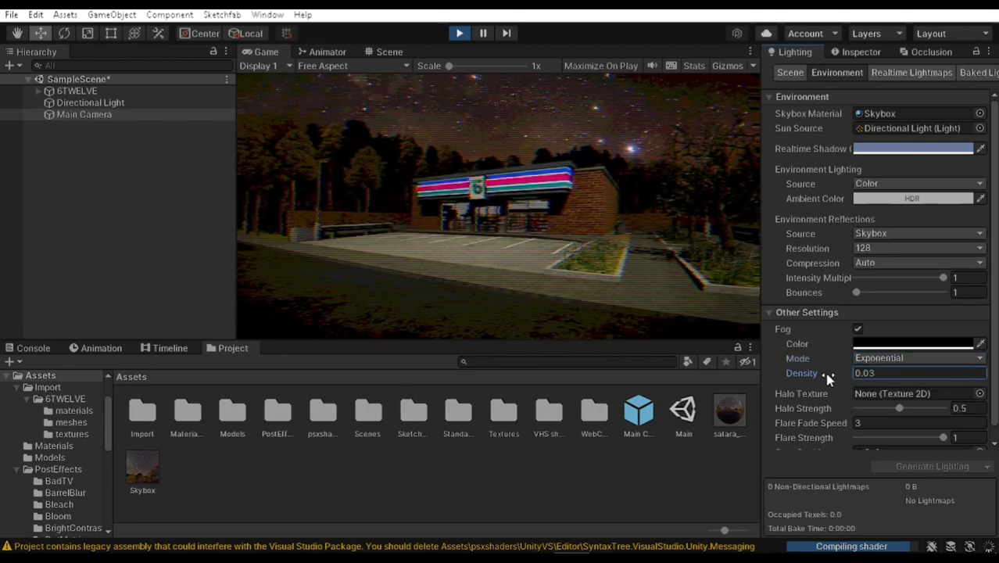
{"action": "left_click", "coordinate": [856, 329]}
{"action": "left_click", "coordinate": [857, 329]}
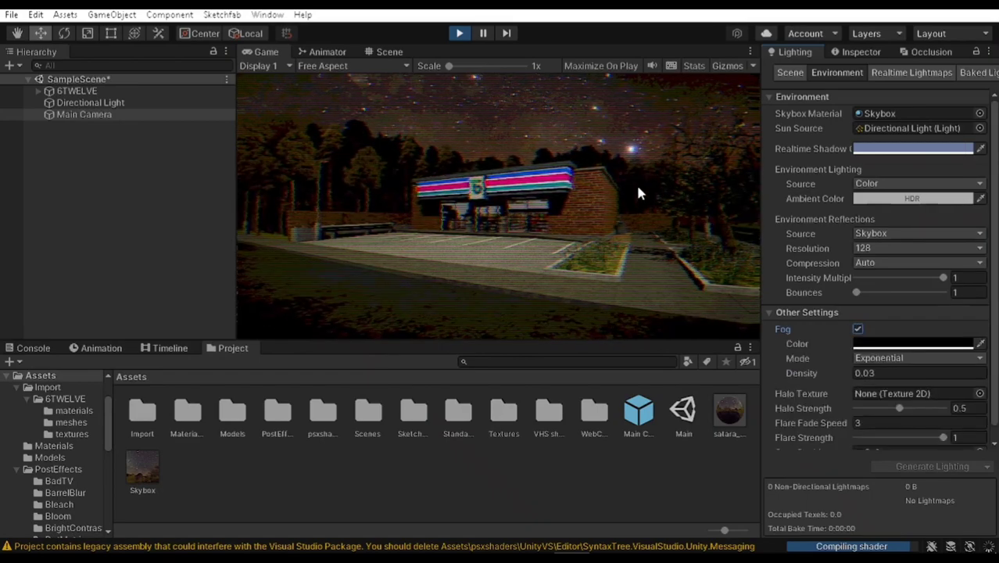
{"action": "left_click", "coordinate": [876, 358]}
{"action": "left_click", "coordinate": [907, 406]}
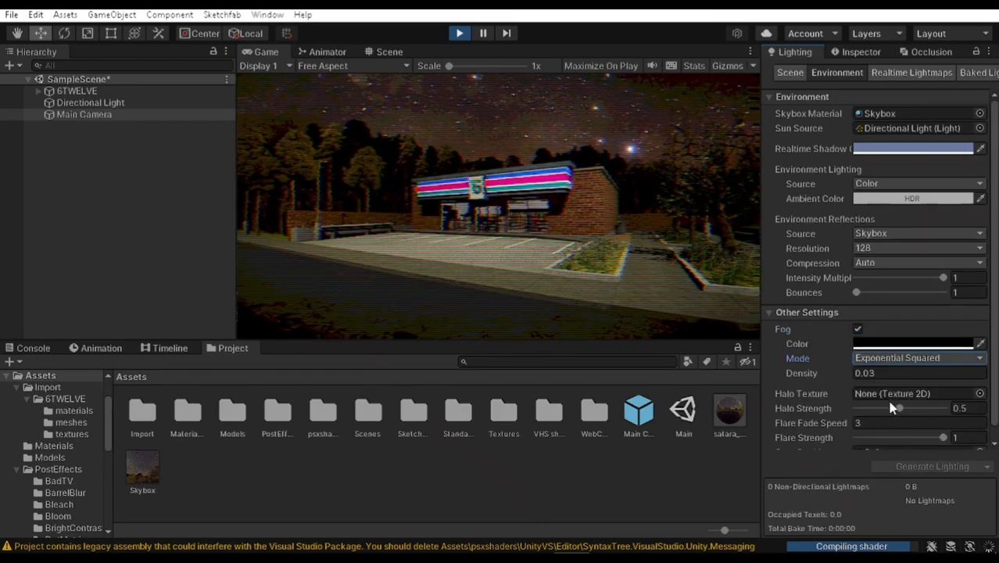
{"action": "left_click", "coordinate": [881, 359]}
{"action": "left_click", "coordinate": [881, 358]}
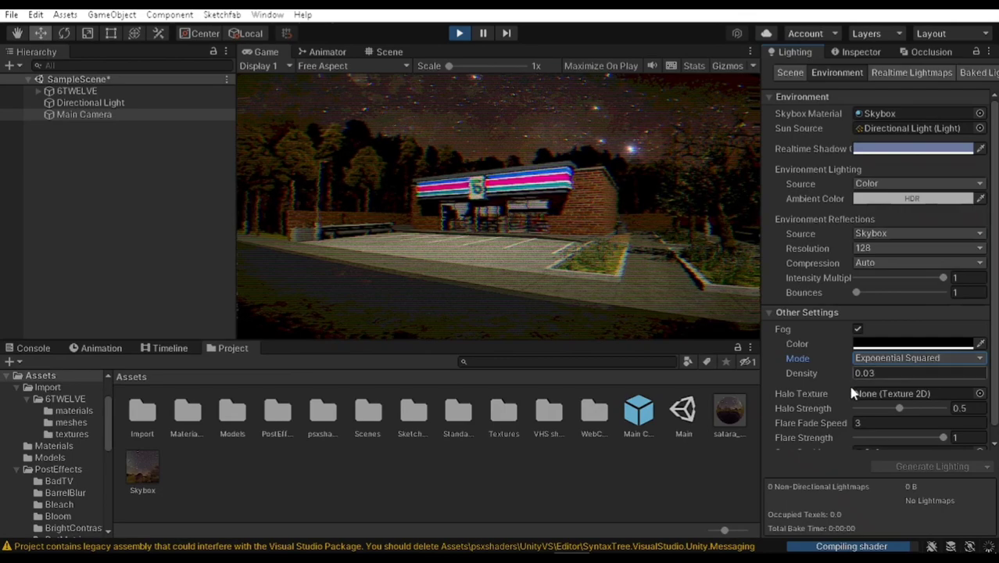
Try a lighter fog colour, and return it to black.
{"action": "left_click", "coordinate": [863, 344]}
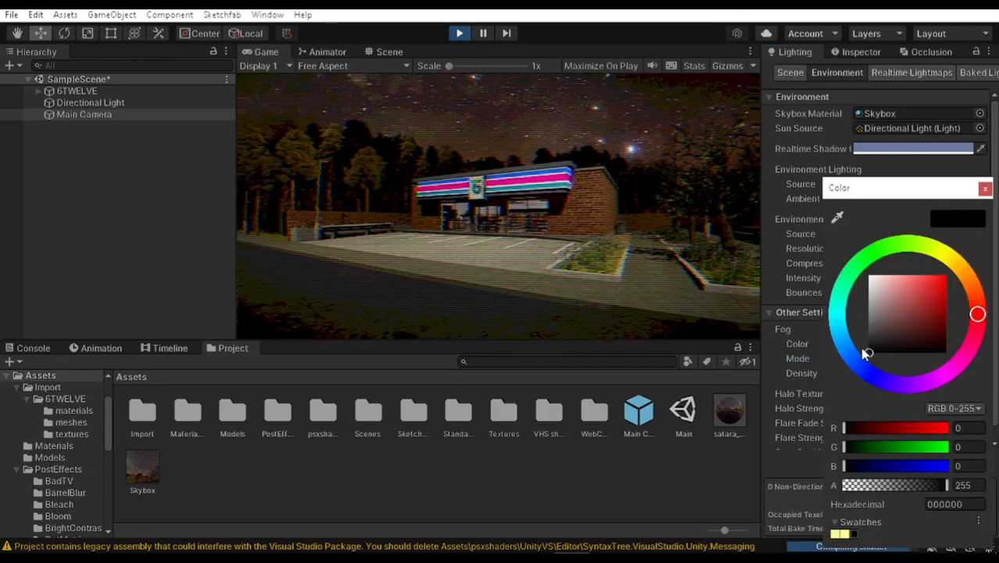
{"action": "left_click", "coordinate": [868, 328]}
{"action": "left_click_drag", "start_coordinate": [867, 334], "coordinate": [842, 364]}
Lower the Directional Light's intensity to 0.77.
{"action": "left_click", "coordinate": [130, 104]}
{"action": "left_click", "coordinate": [852, 53]}
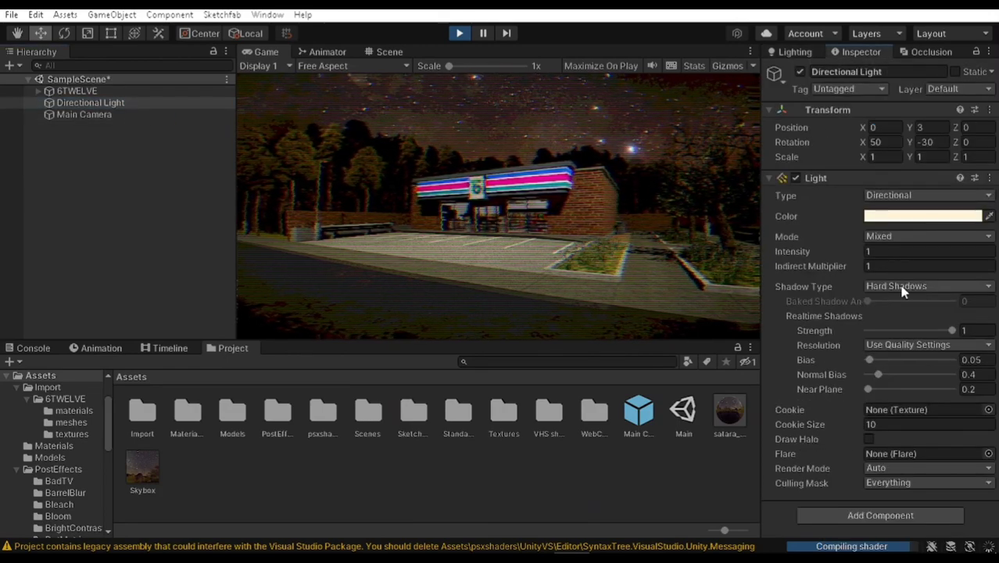
{"action": "mouse_move", "coordinate": [854, 257]}
{"action": "left_mouse_down"}
{"action": "mouse_move", "coordinate": [830, 258]}
{"action": "mouse_move", "coordinate": [844, 260]}
{"action": "left_mouse_up"}
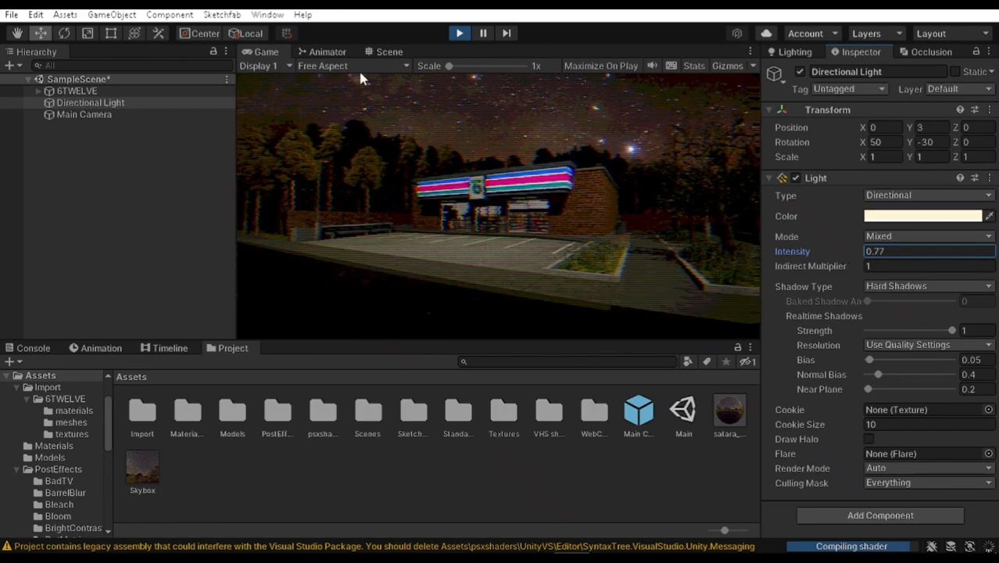
Enable emission on the striped store sign's material and set the white emission colour's HDR intensity to 1.
{"action": "left_click", "coordinate": [389, 52]}
{"action": "right_click_drag", "start_coordinate": [555, 182], "coordinate": [679, 208]}
{"action": "left_click", "coordinate": [620, 205]}
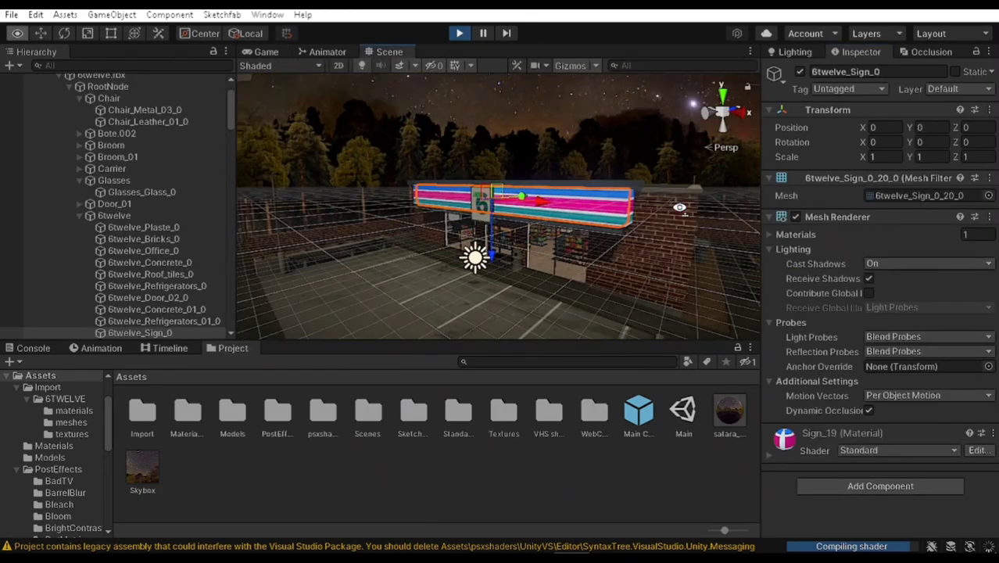
{"action": "left_click", "coordinate": [798, 453]}
{"action": "scroll", "coordinate": [864, 406], "scroll_direction": "down", "scroll_amount": 5}
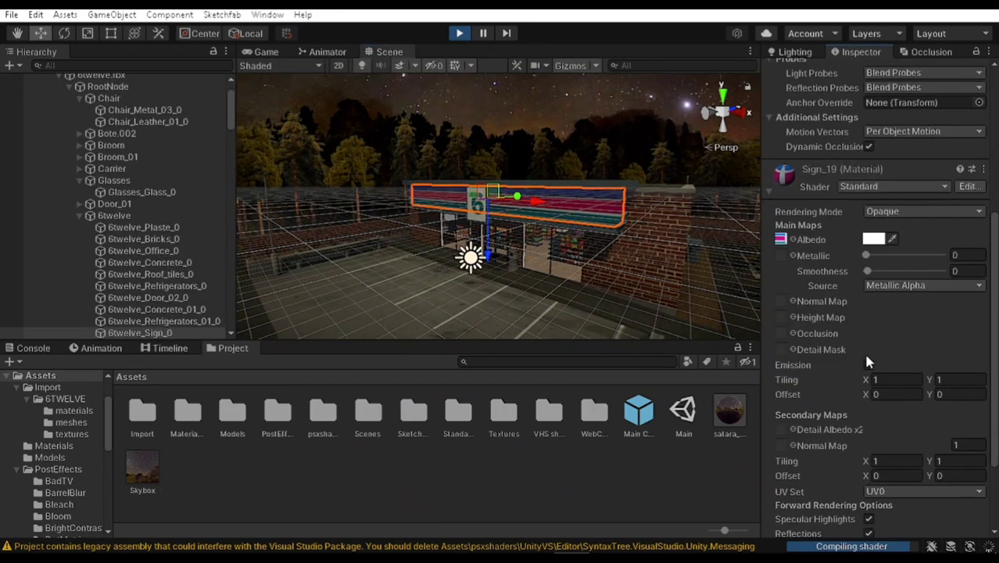
{"action": "left_click", "coordinate": [869, 365]}
{"action": "left_click", "coordinate": [873, 380]}
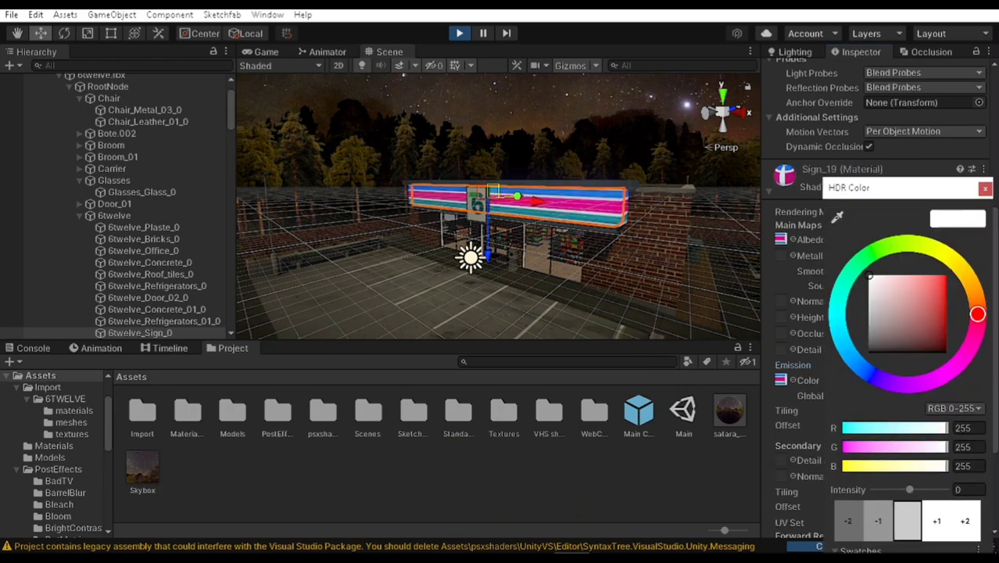
{"action": "left_click", "coordinate": [937, 519]}
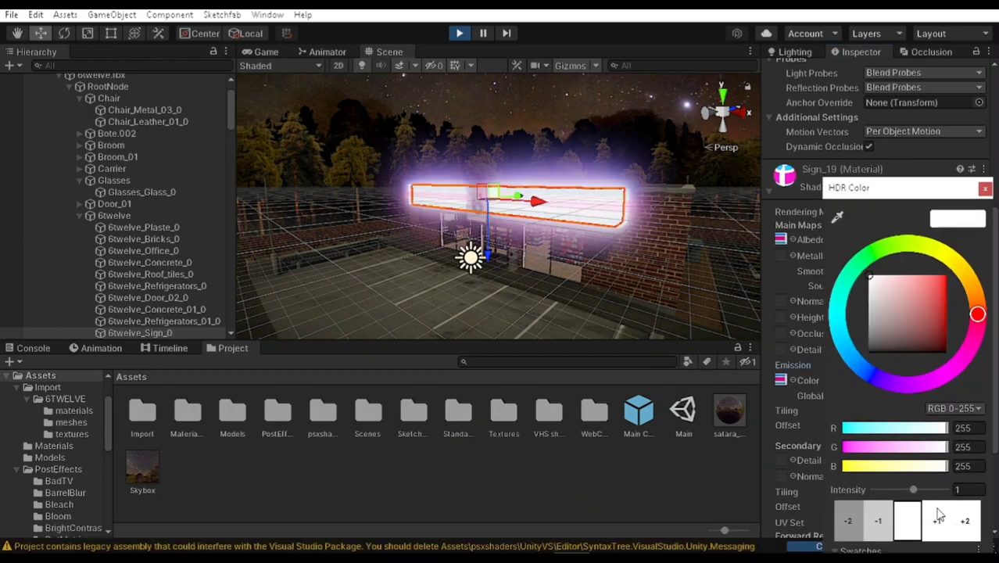
Reduce the Bloom intensity in the Main Camera's post-process volume to 3.48, judging the sign's glow in the game view.
{"action": "left_click", "coordinate": [281, 53]}
{"action": "left_click", "coordinate": [500, 467]}
{"action": "scroll", "coordinate": [18, 116], "scroll_direction": "up", "scroll_amount": 3}
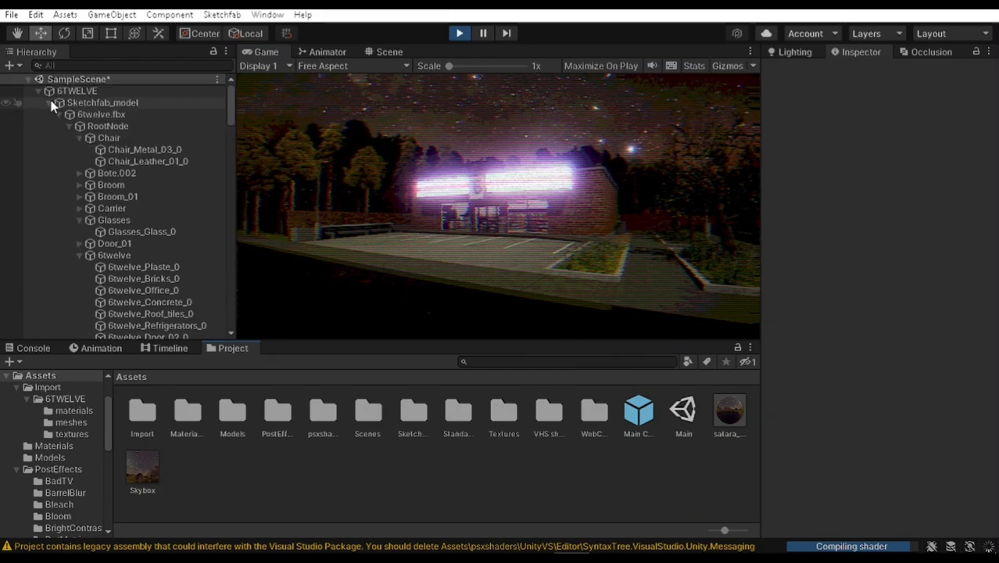
{"action": "left_click", "coordinate": [39, 90]}
{"action": "left_click", "coordinate": [95, 115]}
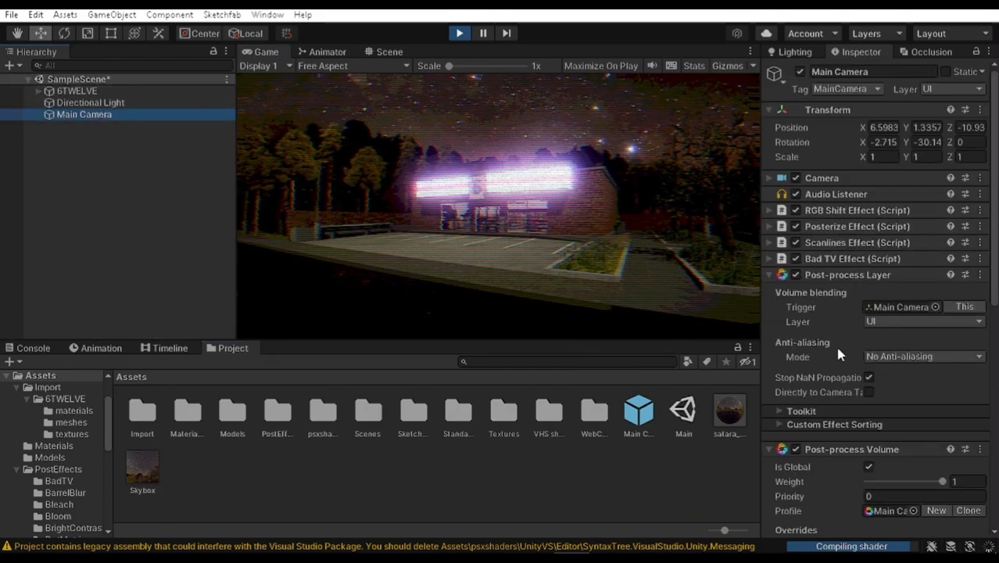
{"action": "scroll", "coordinate": [831, 412], "scroll_direction": "down", "scroll_amount": 3}
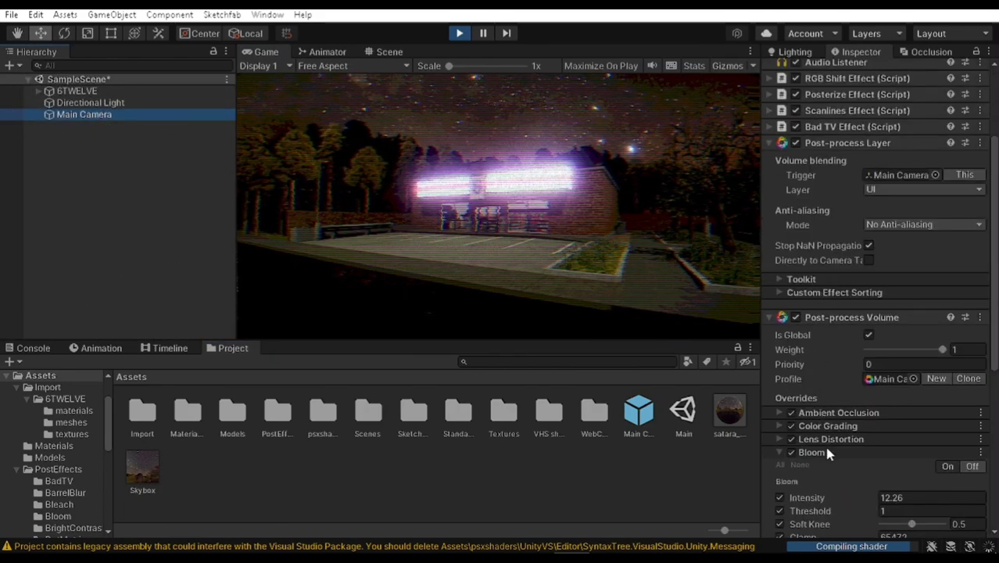
{"action": "left_click_drag", "start_coordinate": [844, 499], "coordinate": [639, 519]}
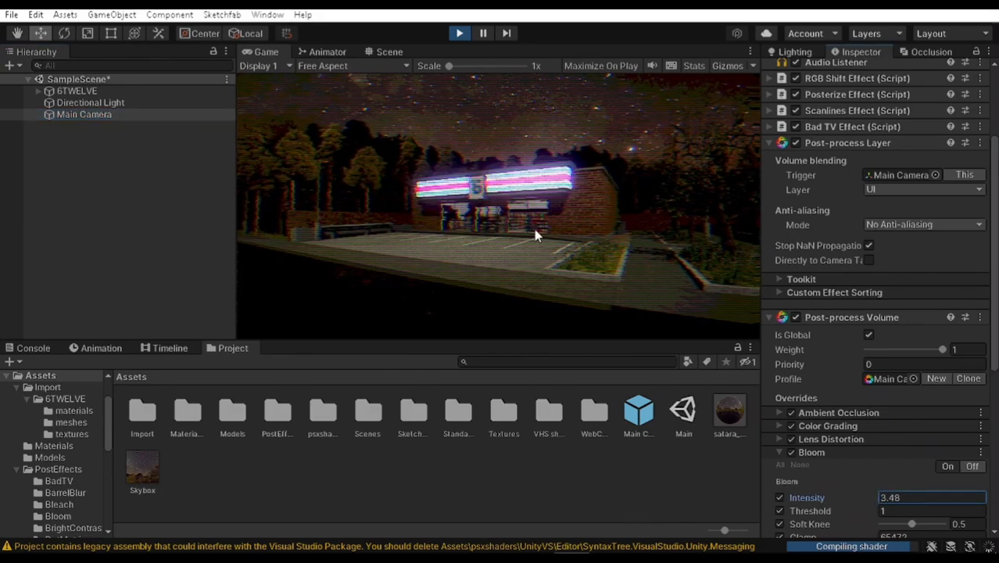
Enable emission on the material of the store's ceiling lights with an HDR intensity of 2, and check the game view.
{"action": "left_click", "coordinate": [366, 54]}
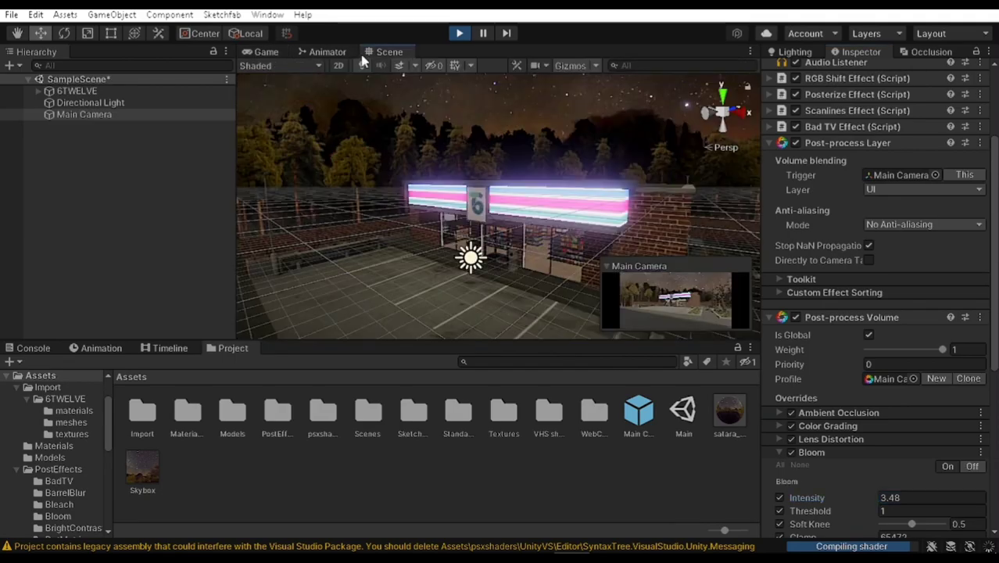
{"action": "right_click_drag", "start_coordinate": [485, 207], "coordinate": [466, 274]}
{"action": "key", "text": "w"}
{"action": "middle_click_drag", "start_coordinate": [466, 274], "coordinate": [461, 256]}
{"action": "right_click_drag", "start_coordinate": [461, 257], "coordinate": [393, 229]}
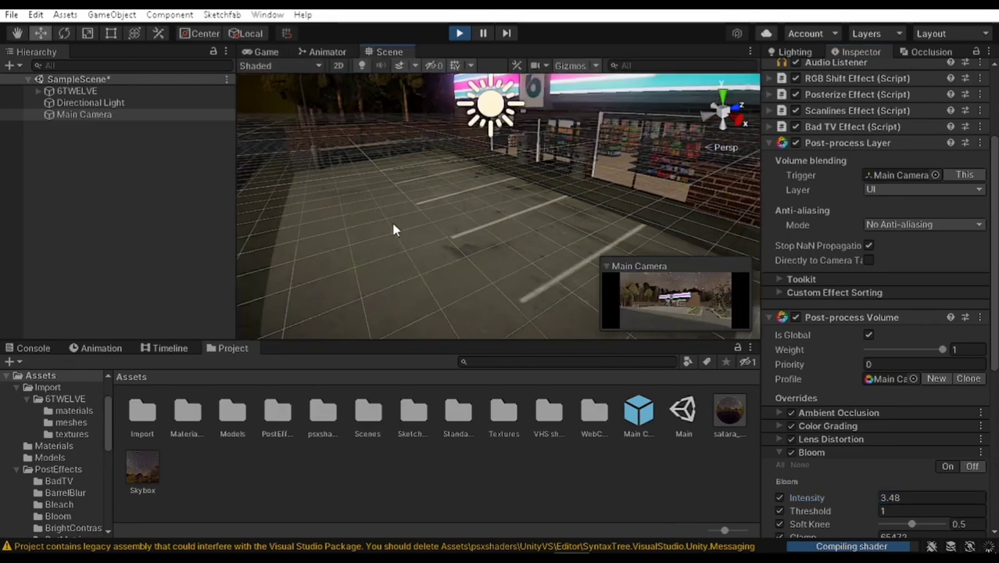
{"action": "middle_click_drag", "start_coordinate": [449, 148], "coordinate": [480, 214]}
{"action": "right_click_drag", "start_coordinate": [482, 210], "coordinate": [727, 141]}
{"action": "scroll", "coordinate": [533, 230], "scroll_direction": "up", "scroll_amount": 6}
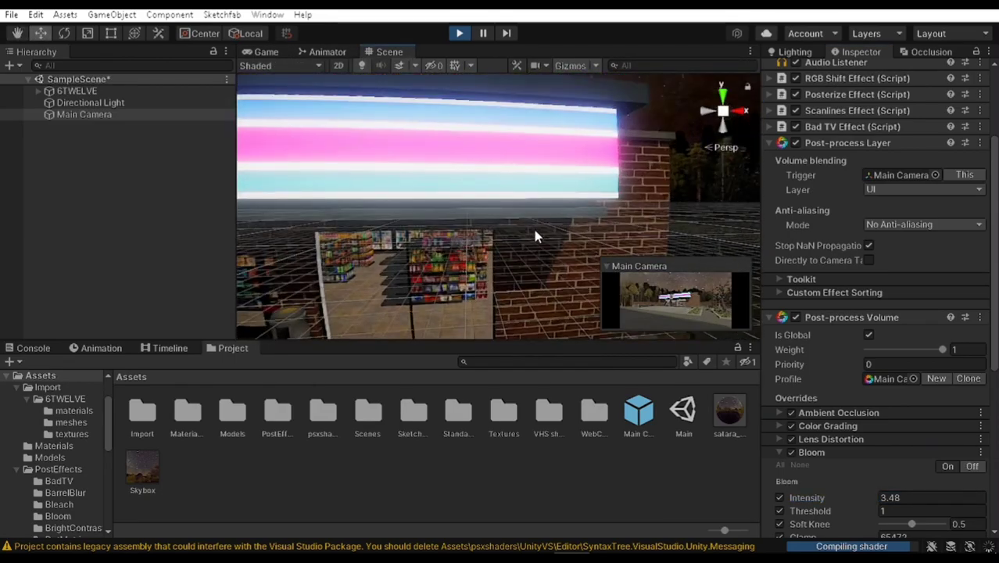
{"action": "middle_click_drag", "start_coordinate": [530, 235], "coordinate": [533, 183]}
{"action": "right_click_drag", "start_coordinate": [532, 182], "coordinate": [553, 90]}
{"action": "left_click", "coordinate": [553, 90]}
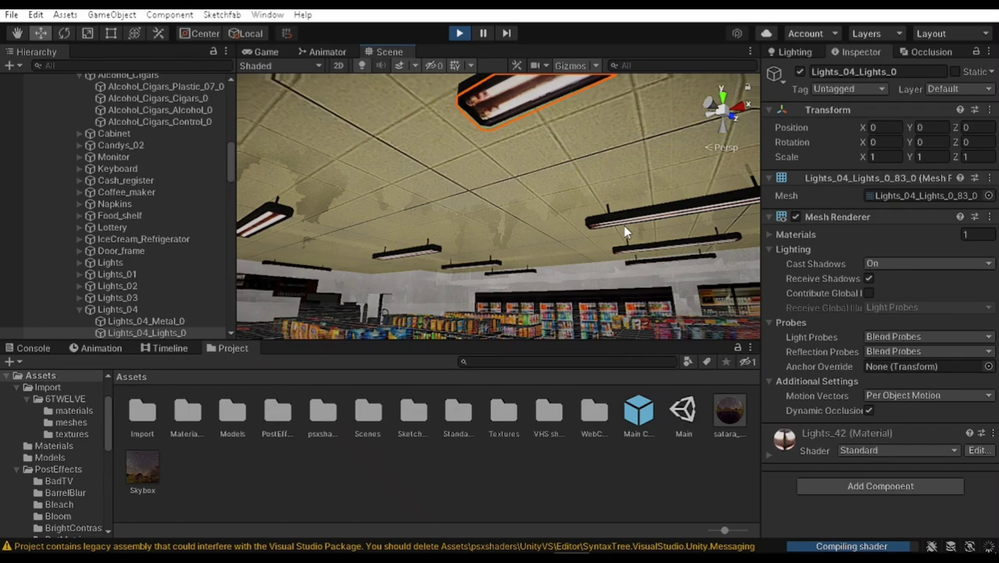
{"action": "left_click", "coordinate": [819, 455]}
{"action": "scroll", "coordinate": [855, 421], "scroll_direction": "down", "scroll_amount": 5}
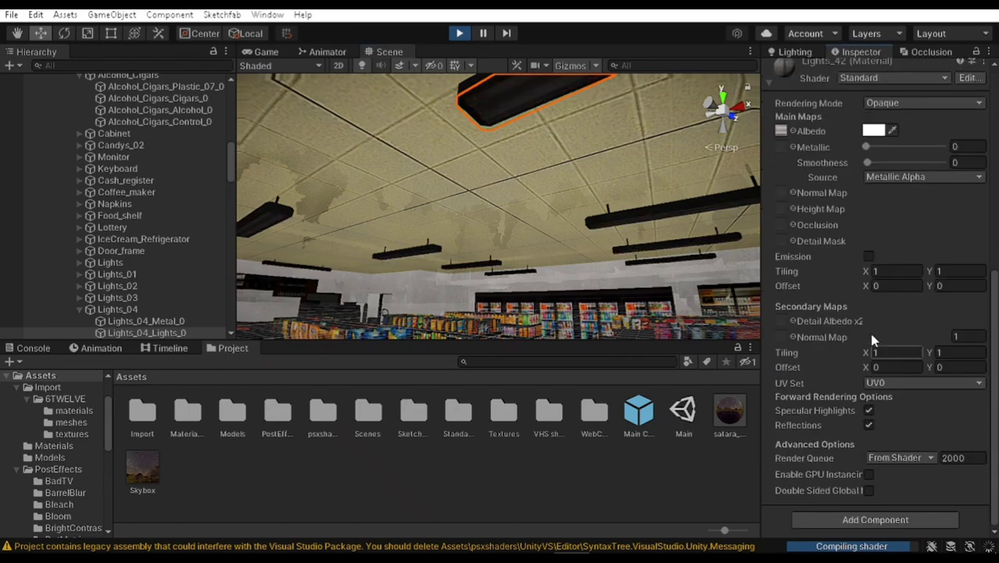
{"action": "left_click", "coordinate": [868, 256]}
{"action": "left_click", "coordinate": [872, 271]}
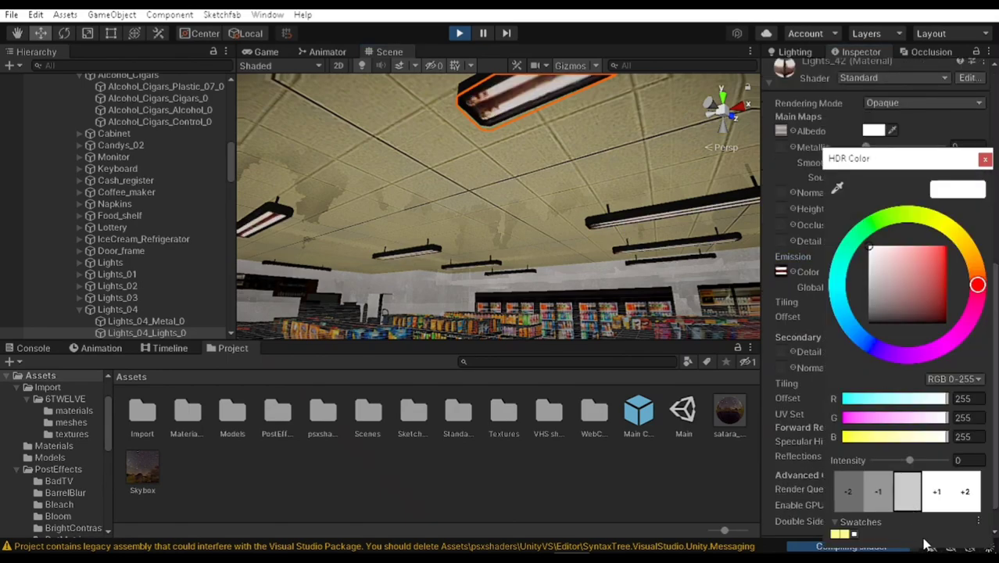
{"action": "left_click", "coordinate": [935, 492]}
{"action": "left_click", "coordinate": [934, 493]}
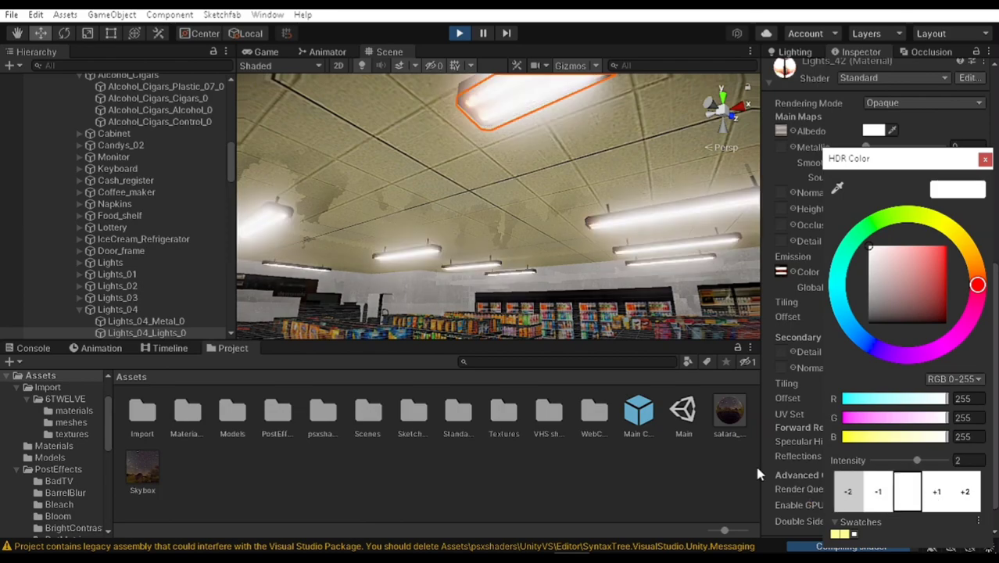
{"action": "left_click", "coordinate": [265, 52]}
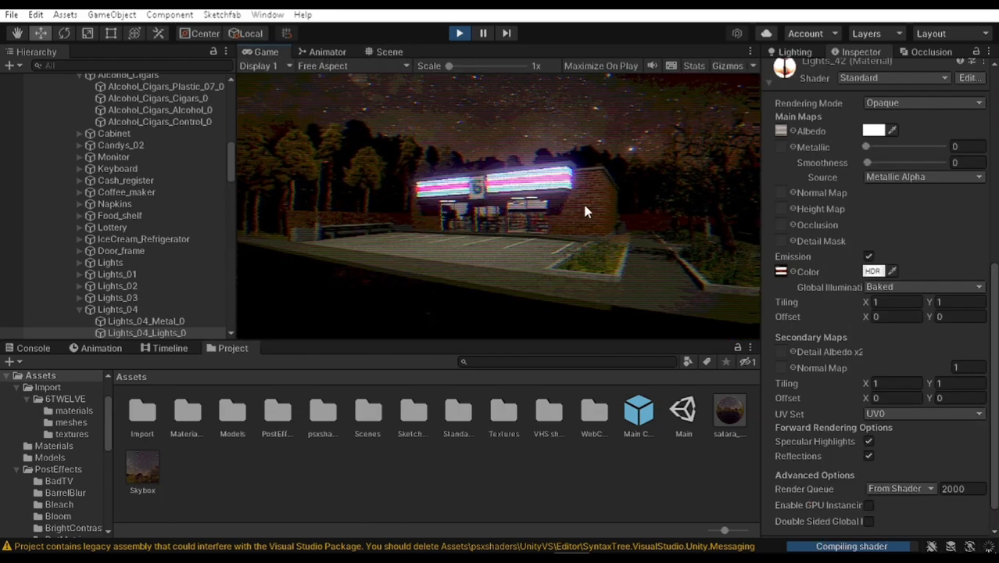
Change the shader of the store ceiling's Office_12 material from Unlit/Texture to Standard, and look over the interior.
{"action": "left_click", "coordinate": [387, 52]}
{"action": "right_click_drag", "start_coordinate": [503, 183], "coordinate": [551, 285]}
{"action": "right_click_drag", "start_coordinate": [492, 235], "coordinate": [542, 120]}
{"action": "left_click", "coordinate": [500, 189]}
{"action": "key", "text": "f"}
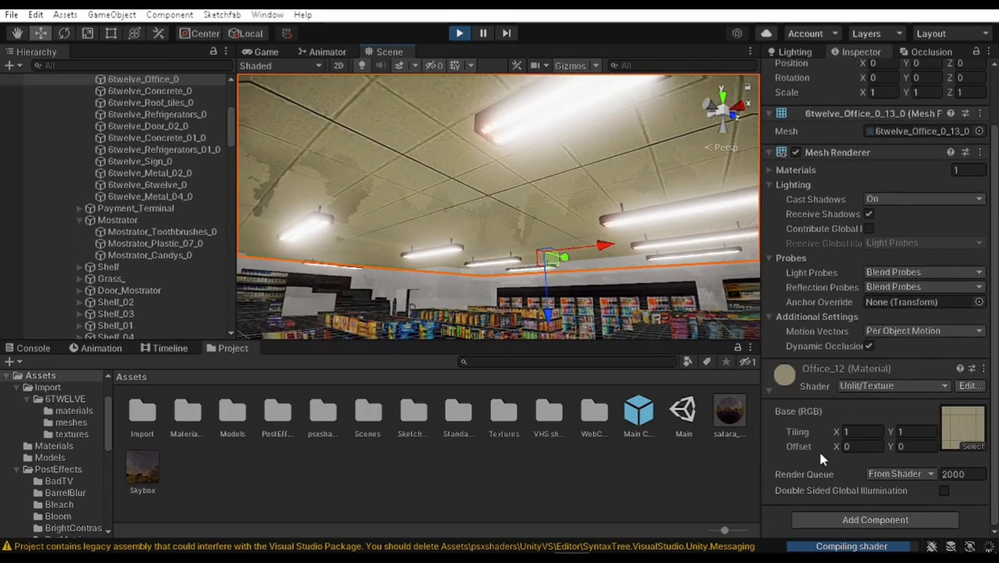
{"action": "left_click", "coordinate": [861, 383]}
{"action": "left_click", "coordinate": [830, 538]}
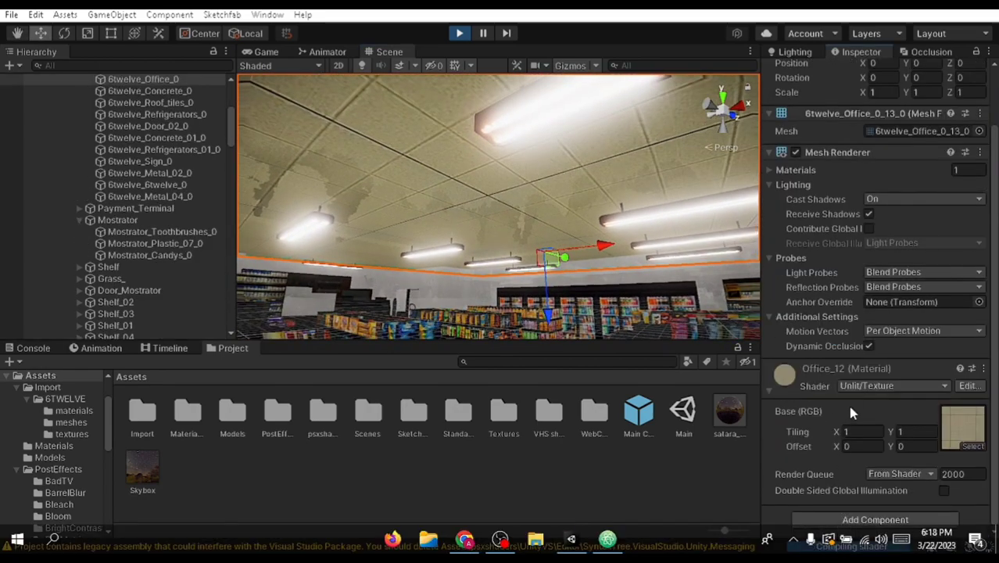
{"action": "left_click", "coordinate": [860, 385]}
{"action": "left_click", "coordinate": [831, 545]}
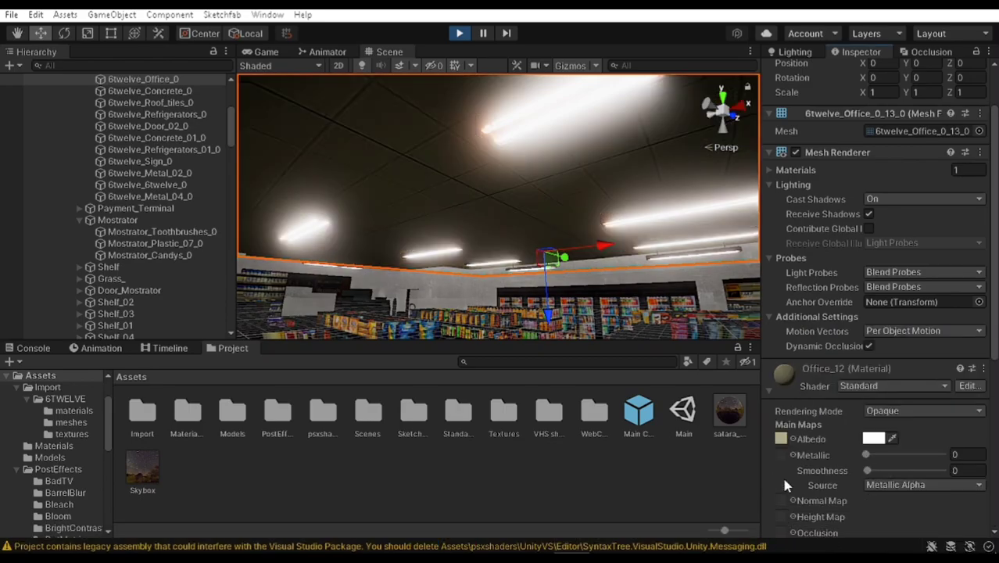
{"action": "right_click_drag", "start_coordinate": [485, 297], "coordinate": [547, 409]}
{"action": "right_click_drag", "start_coordinate": [464, 219], "coordinate": [479, 260]}
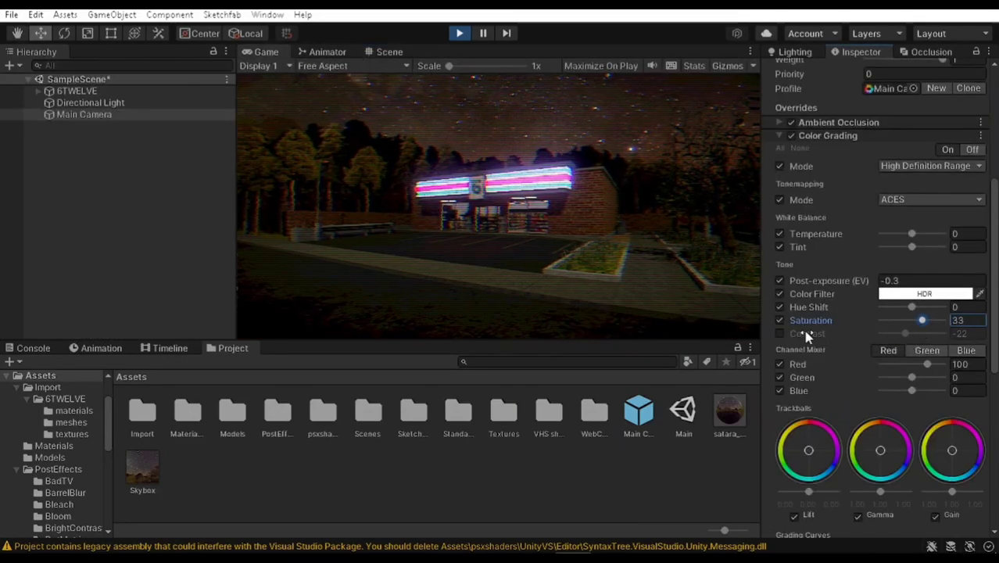
Enable the Contrast override in the Main Camera's Color Grading and set it to -5, toggling it to compare the effect.
{"action": "left_click", "coordinate": [779, 334]}
{"action": "left_click_drag", "start_coordinate": [905, 335], "coordinate": [909, 334]}
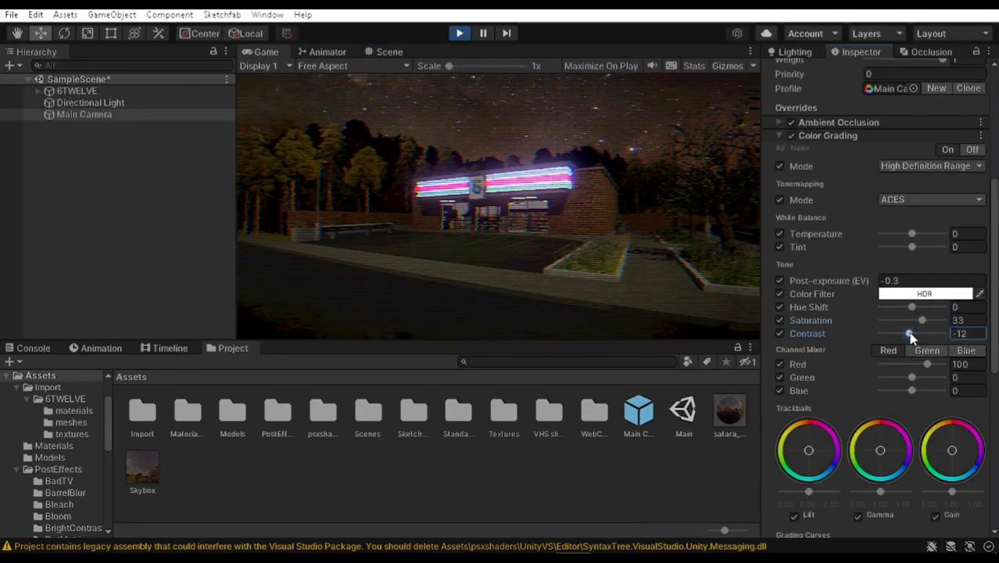
{"action": "left_click", "coordinate": [779, 333]}
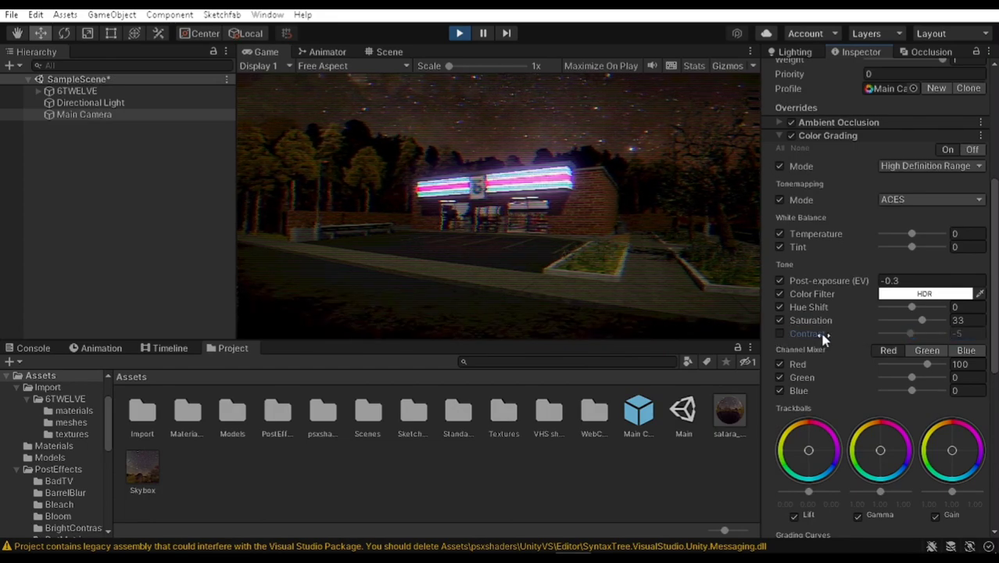
{"action": "left_click", "coordinate": [779, 333]}
{"action": "scroll", "coordinate": [824, 367], "scroll_direction": "down", "scroll_amount": 6}
{"action": "scroll", "coordinate": [809, 245], "scroll_direction": "up", "scroll_amount": 3}
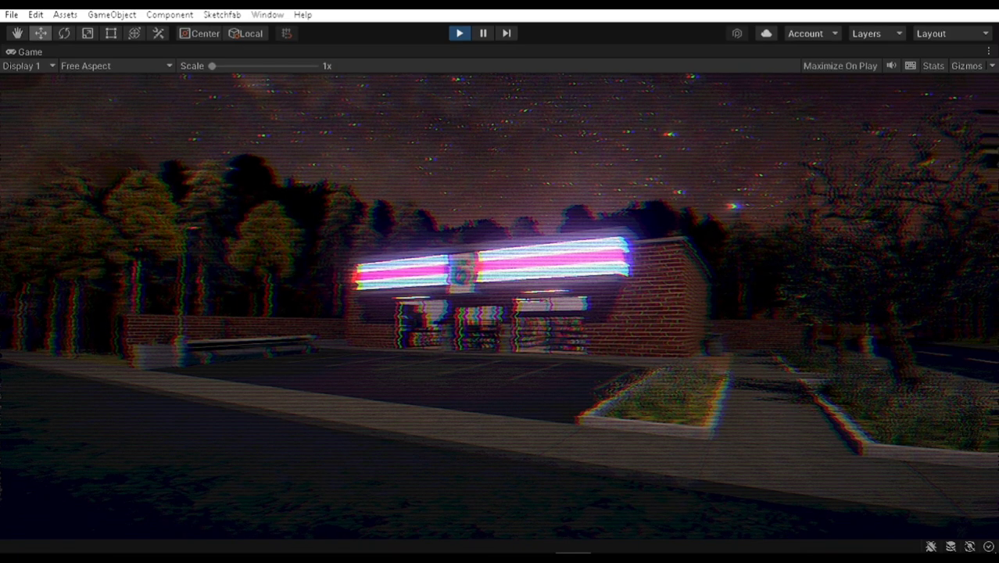
Compare no shadows with hard shadows on the Directional Light, keep Hard Shadows, and set the shadow strength to 0.75.
{"action": "left_click", "coordinate": [989, 51]}
{"action": "left_click", "coordinate": [891, 108]}
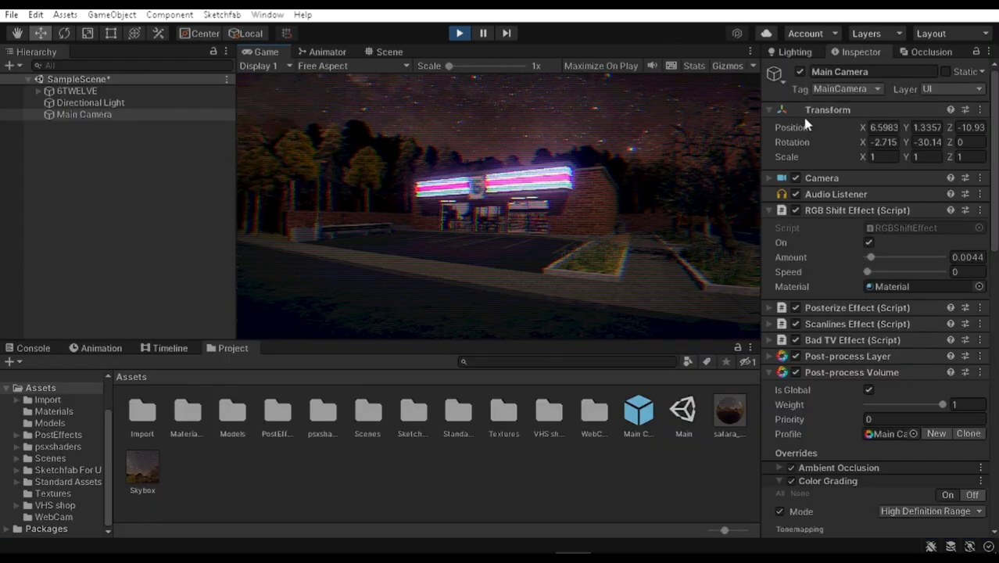
{"action": "left_click", "coordinate": [103, 102]}
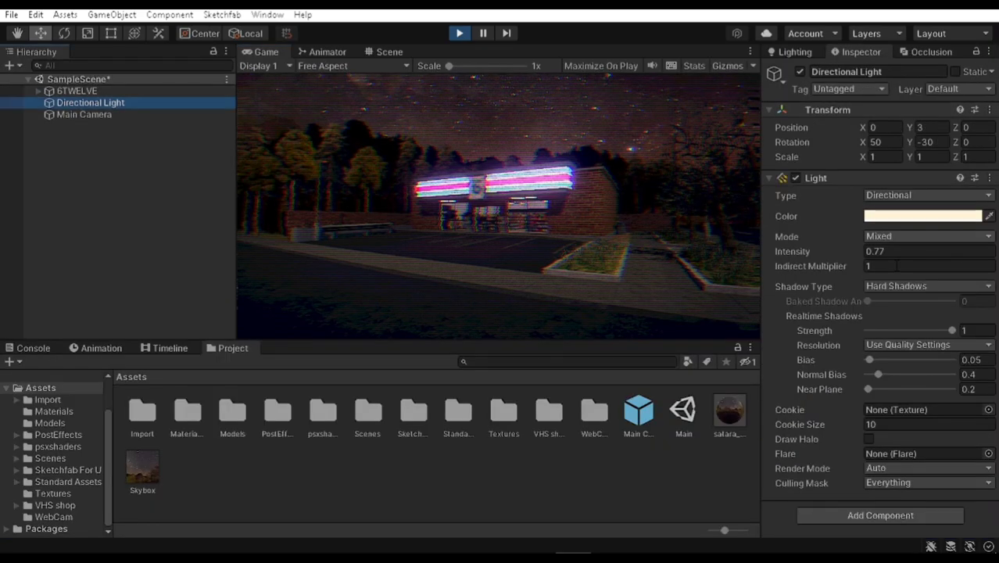
{"action": "left_click", "coordinate": [895, 286]}
{"action": "left_click", "coordinate": [911, 302]}
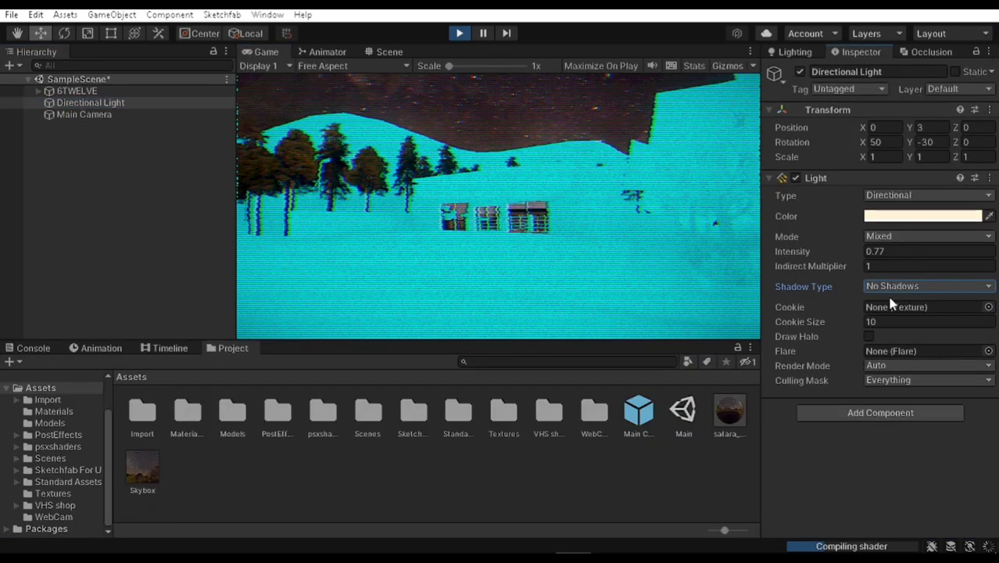
{"action": "left_click", "coordinate": [891, 286]}
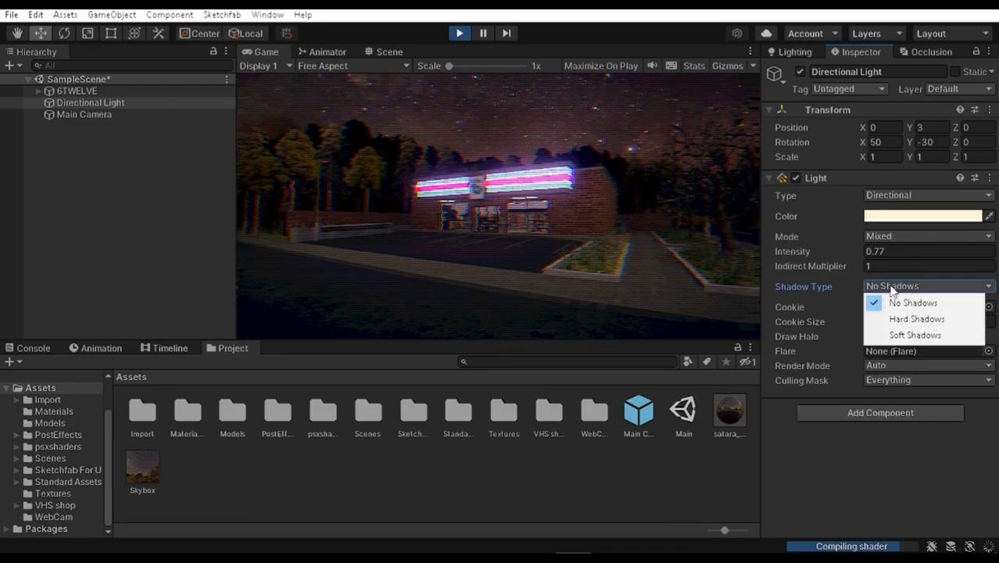
{"action": "left_click", "coordinate": [893, 316]}
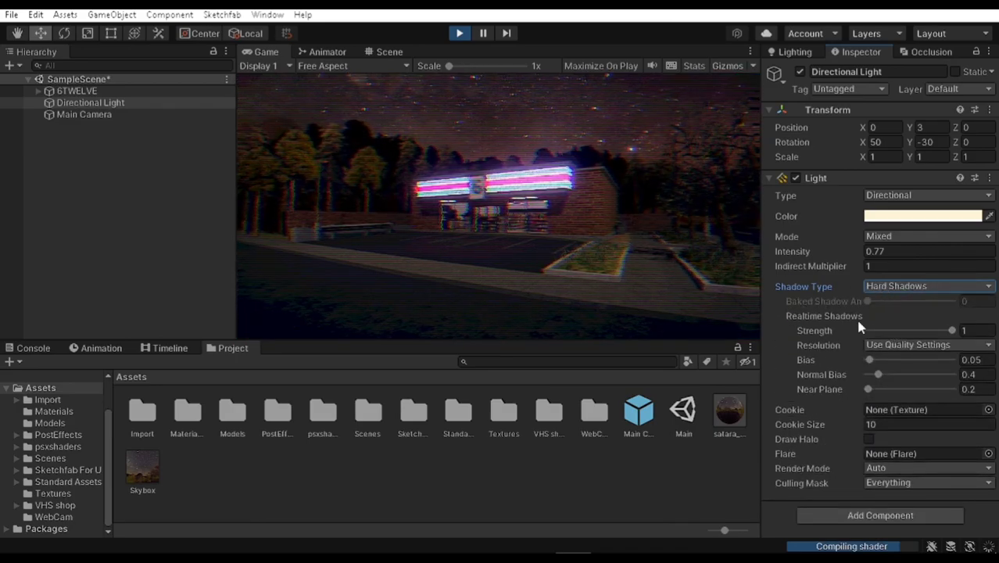
{"action": "left_click_drag", "start_coordinate": [951, 331], "coordinate": [986, 350]}
Lighten the Directional Light's color to a near-white cream, about FFFAEB, and deselect the light.
{"action": "left_click", "coordinate": [918, 216]}
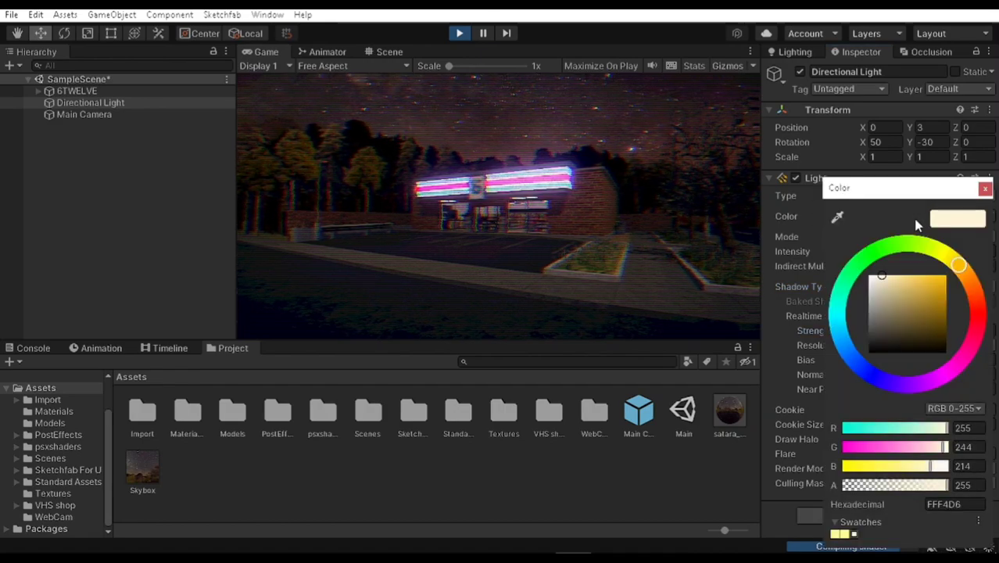
{"action": "left_click_drag", "start_coordinate": [922, 286], "coordinate": [879, 278]}
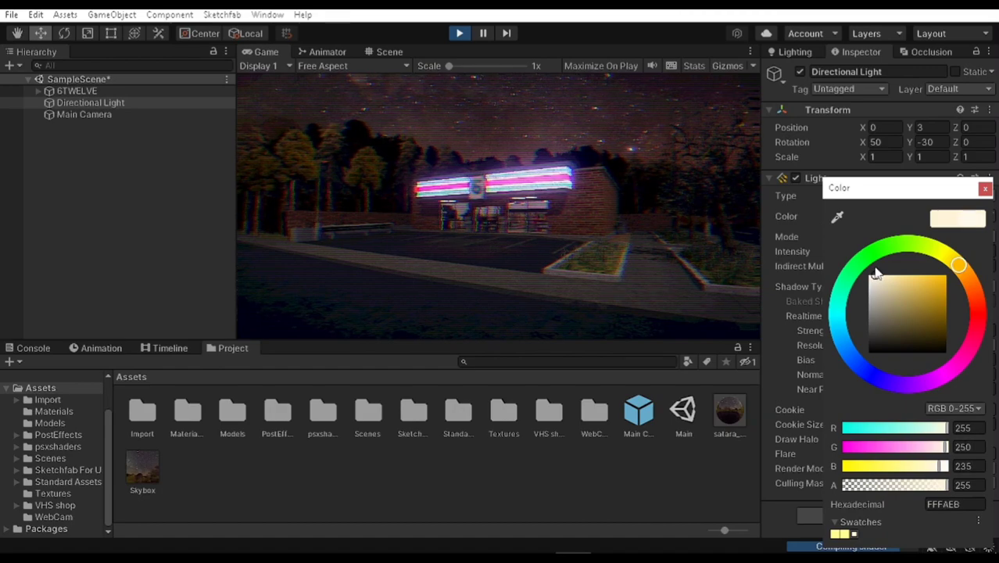
{"action": "left_click", "coordinate": [984, 188]}
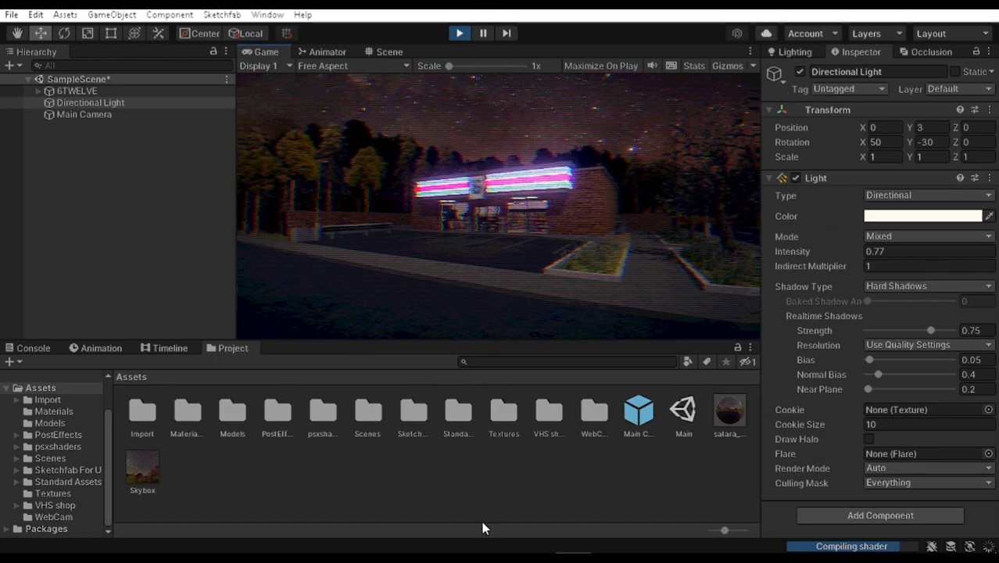
{"action": "left_click", "coordinate": [474, 491]}
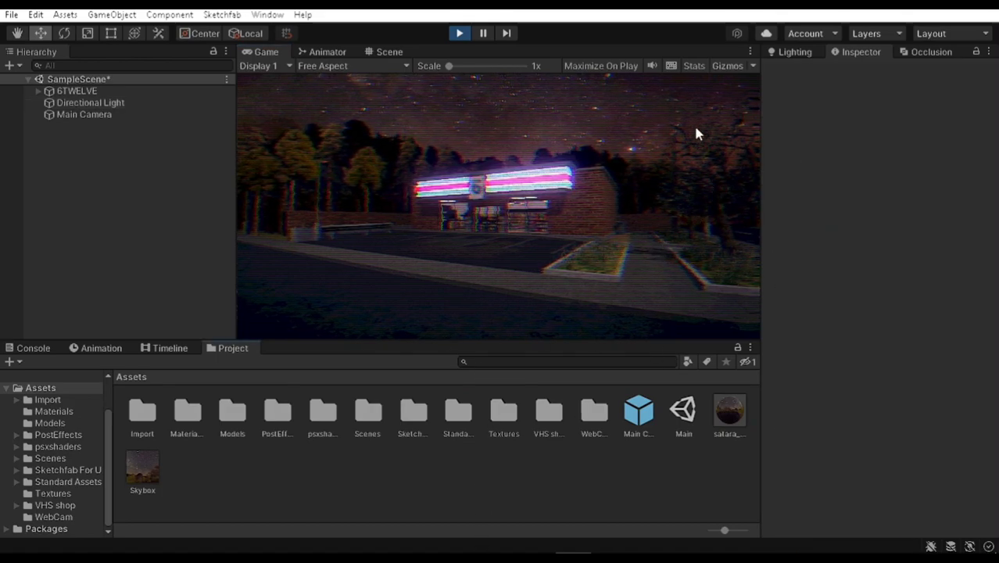
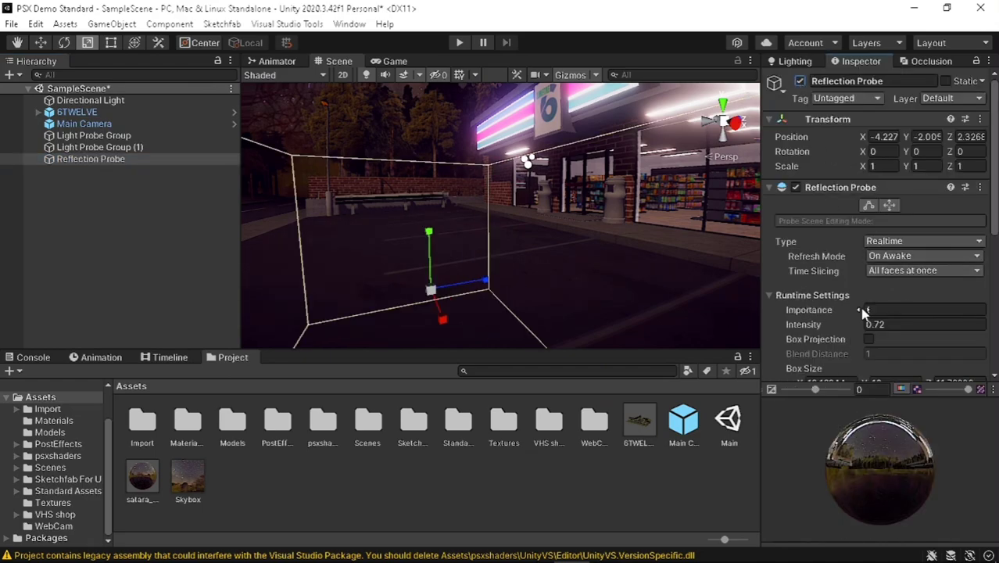
Switch to the browser to look over the VolumetricLights repository page on GitHub, and return to Unity.
{"action": "left_click", "coordinate": [392, 61]}
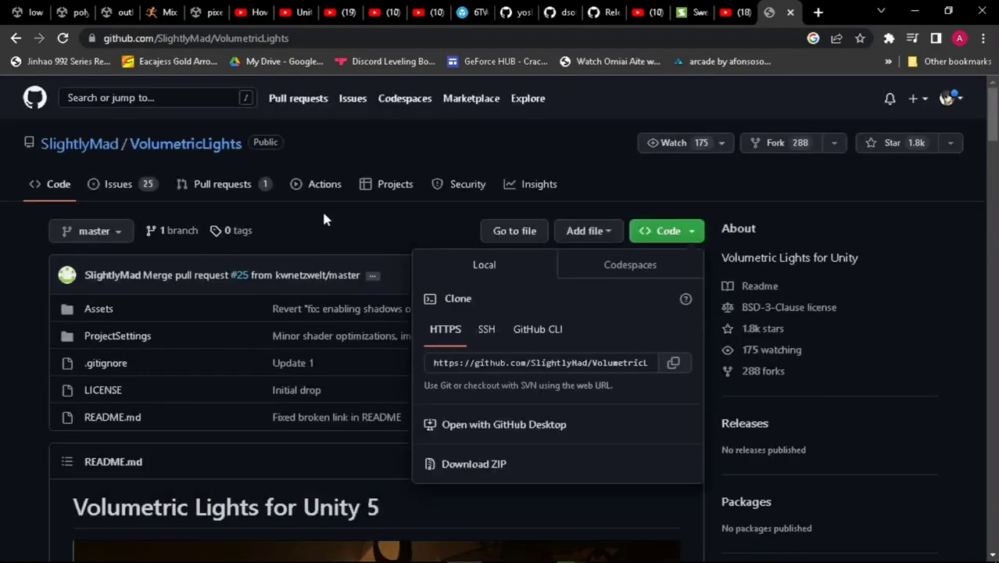
{"action": "scroll", "coordinate": [220, 317], "scroll_direction": "down", "scroll_amount": 3}
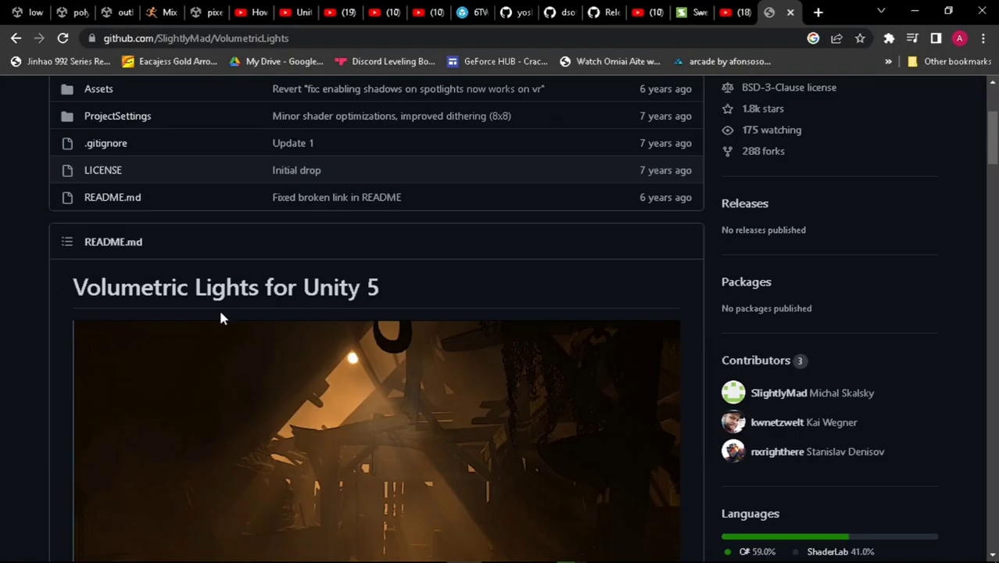
{"action": "scroll", "coordinate": [516, 310], "scroll_direction": "down", "scroll_amount": 2}
{"action": "left_click", "coordinate": [571, 546]}
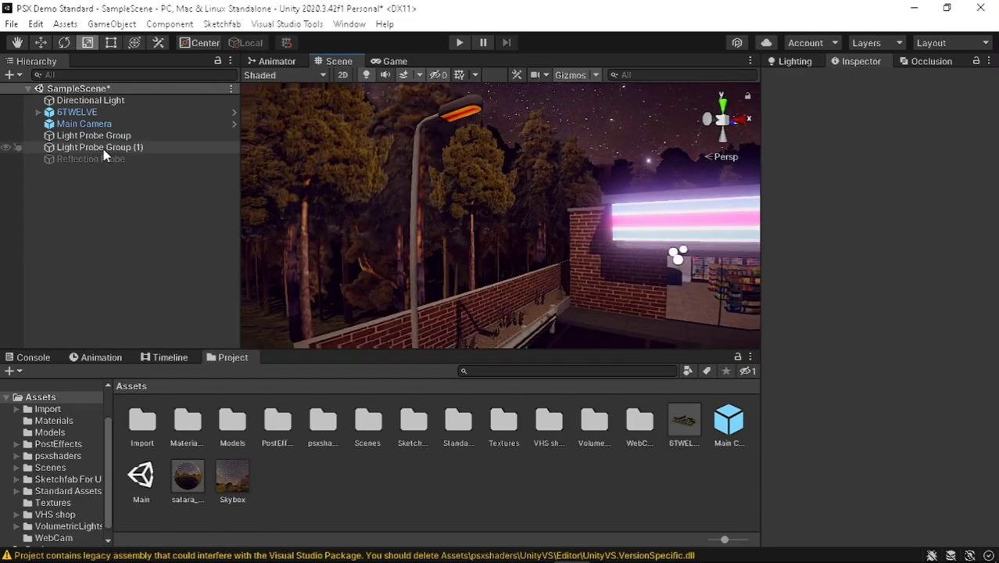
Remove the Screen Space Reflections effect from the Main Camera's post-process volume.
{"action": "left_click", "coordinate": [105, 125]}
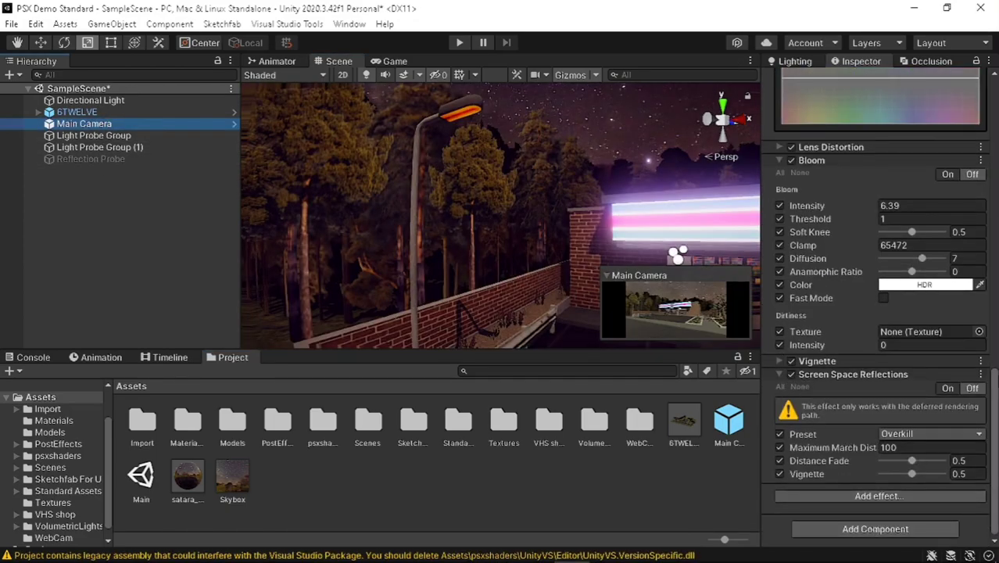
{"action": "left_click", "coordinate": [980, 373]}
{"action": "left_click", "coordinate": [910, 404]}
{"action": "left_click", "coordinate": [858, 496]}
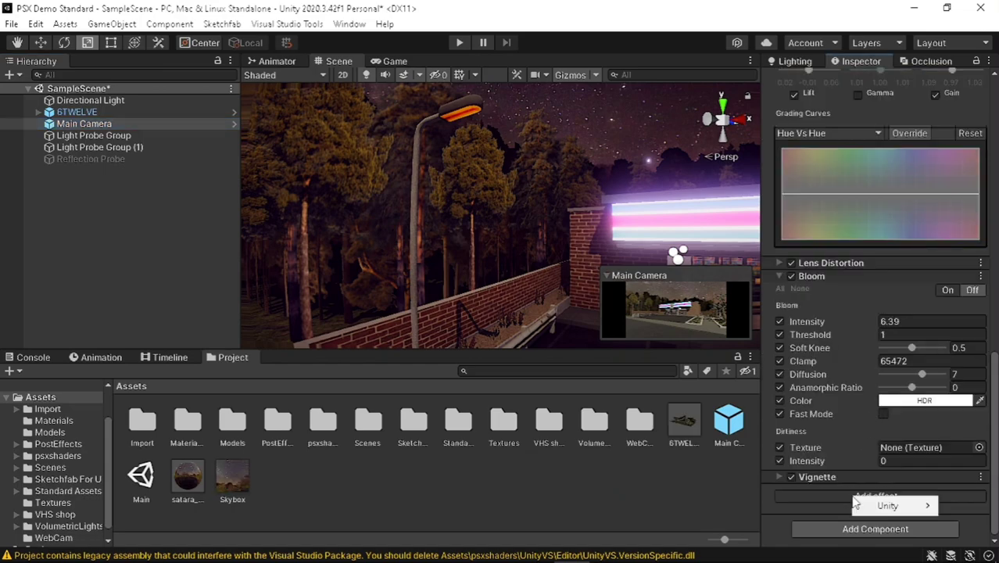
Add a Volumetric Light Renderer component to the Main Camera and set its resolution to Full.
{"action": "left_click", "coordinate": [833, 537]}
{"action": "type", "text": "volu"}
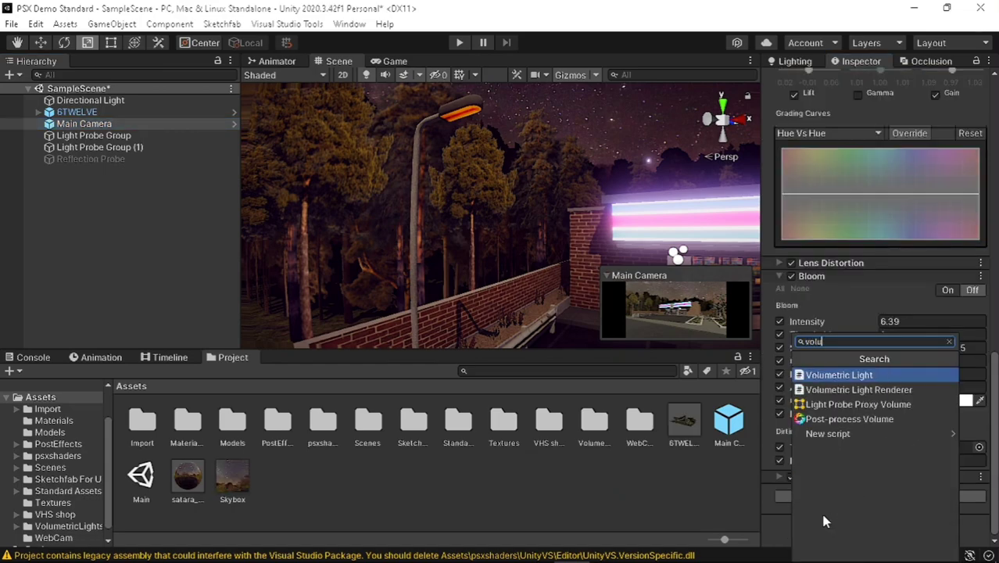
{"action": "left_click", "coordinate": [858, 389]}
{"action": "left_click", "coordinate": [923, 485]}
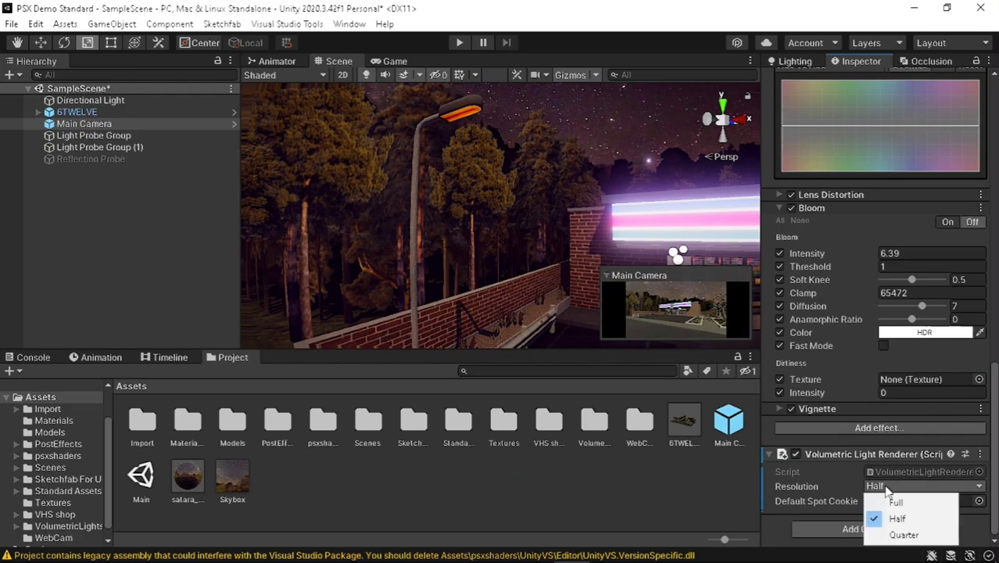
{"action": "left_click", "coordinate": [891, 514]}
{"action": "left_click", "coordinate": [922, 486]}
{"action": "left_click", "coordinate": [891, 501]}
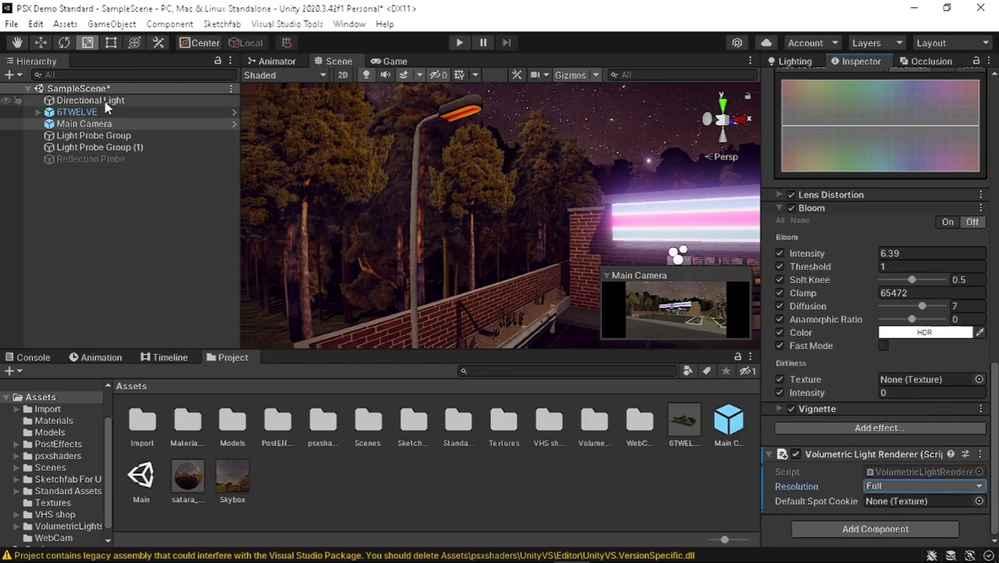
Add a point light as a child of the street lamp's Post_light_Lights_01_0 head and change its type to Spot.
{"action": "right_click_drag", "start_coordinate": [461, 168], "coordinate": [463, 141]}
{"action": "left_click", "coordinate": [464, 139]}
{"action": "right_click", "coordinate": [143, 255]}
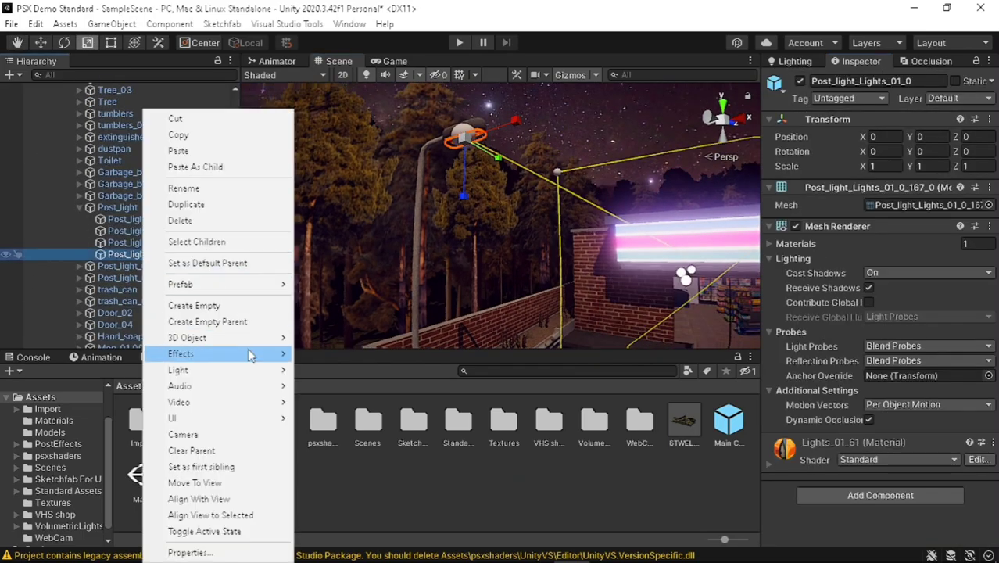
{"action": "mouse_move", "coordinate": [206, 378]}
{"action": "left_click", "coordinate": [341, 389]}
{"action": "right_click_drag", "start_coordinate": [476, 211], "coordinate": [542, 315]}
{"action": "scroll", "coordinate": [516, 242], "scroll_direction": "down", "scroll_amount": 3}
{"action": "key", "text": "w"}
{"action": "left_click", "coordinate": [926, 204]}
{"action": "left_click", "coordinate": [896, 220]}
Position the spot light under the street lamp's head at about X 1.076, Y 0, Z -6.848.
{"action": "right_click_drag", "start_coordinate": [516, 234], "coordinate": [485, 266]}
{"action": "left_click_drag", "start_coordinate": [454, 304], "coordinate": [463, 163]}
{"action": "middle_click_drag", "start_coordinate": [463, 162], "coordinate": [461, 264]}
{"action": "left_click_drag", "start_coordinate": [462, 265], "coordinate": [474, 161]}
{"action": "right_click_drag", "start_coordinate": [474, 162], "coordinate": [614, 227]}
{"action": "middle_click_drag", "start_coordinate": [613, 227], "coordinate": [643, 341]}
{"action": "scroll", "coordinate": [463, 189], "scroll_direction": "up", "scroll_amount": 2}
{"action": "left_click", "coordinate": [487, 222]}
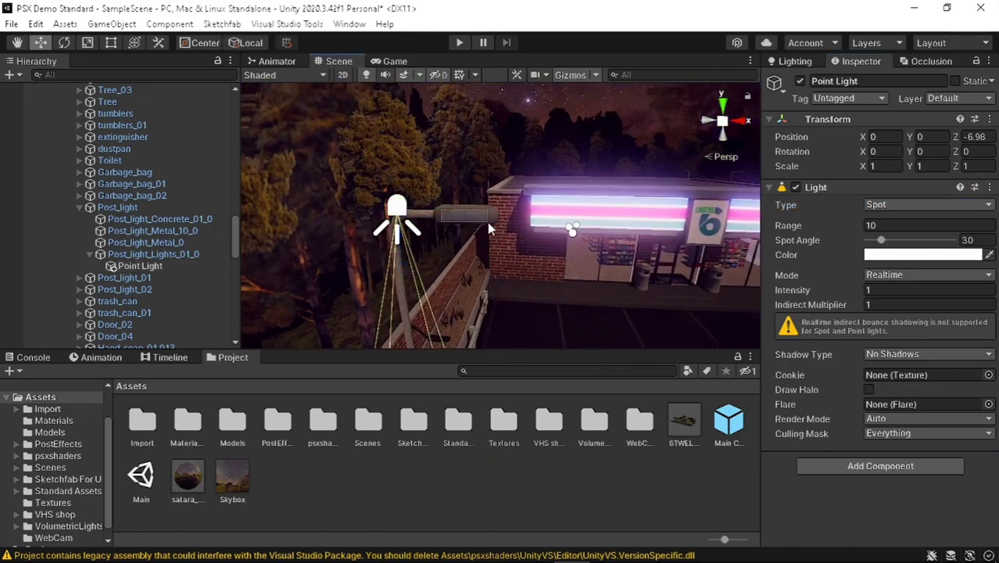
{"action": "key", "text": "ctrl+z"}
{"action": "left_click_drag", "start_coordinate": [450, 223], "coordinate": [514, 224]}
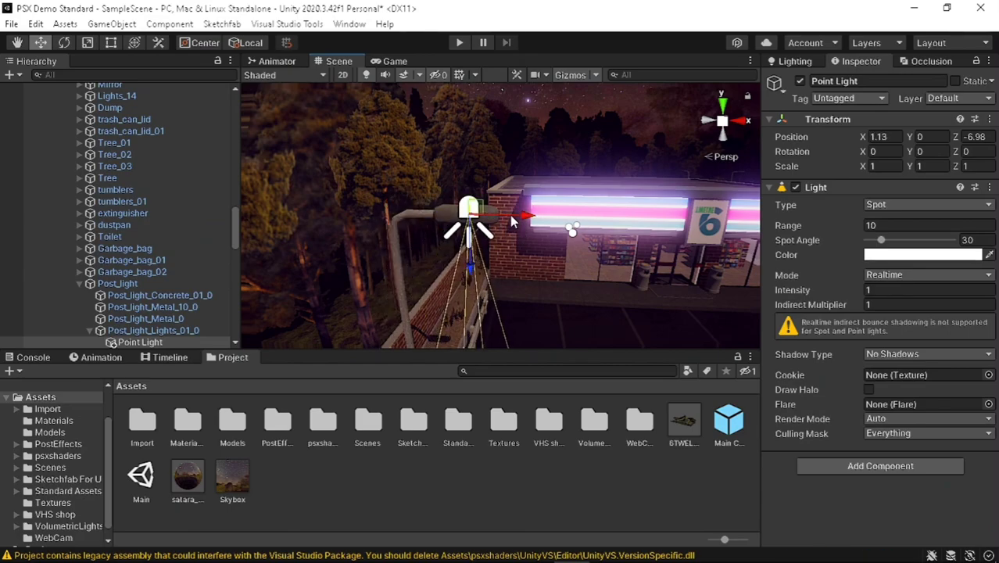
{"action": "left_click_drag", "start_coordinate": [491, 286], "coordinate": [486, 215], "text": "alt"}
{"action": "scroll", "coordinate": [490, 232], "scroll_direction": "up", "scroll_amount": 2}
{"action": "left_click_drag", "start_coordinate": [440, 275], "coordinate": [426, 267]}
Widen the lamp light's spot angle to about 45.9 and raise its intensity to 2.41, checking the game view.
{"action": "right_click_drag", "start_coordinate": [512, 144], "coordinate": [489, 320]}
{"action": "left_click_drag", "start_coordinate": [531, 237], "coordinate": [539, 220]}
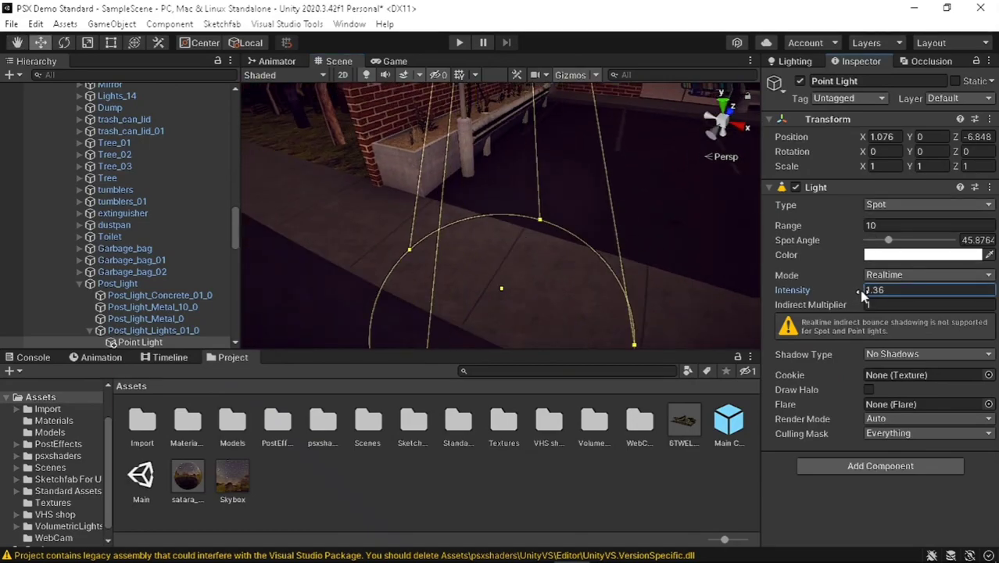
{"action": "left_click_drag", "start_coordinate": [863, 294], "coordinate": [880, 302]}
{"action": "left_click", "coordinate": [394, 61]}
{"action": "left_click", "coordinate": [336, 61]}
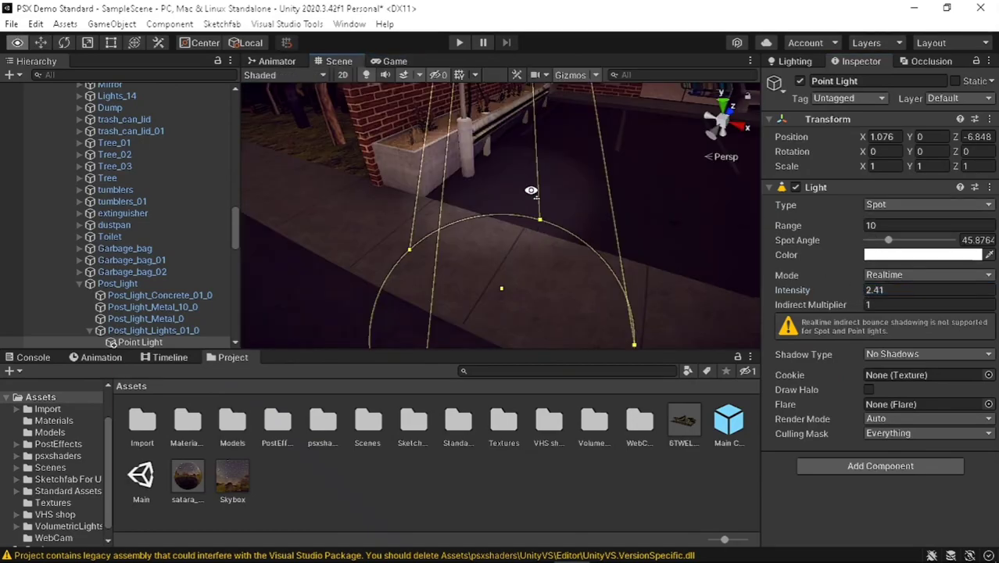
Add a Volumetric Light component to the street lamp's spot light and look over its settings.
{"action": "left_click", "coordinate": [844, 467]}
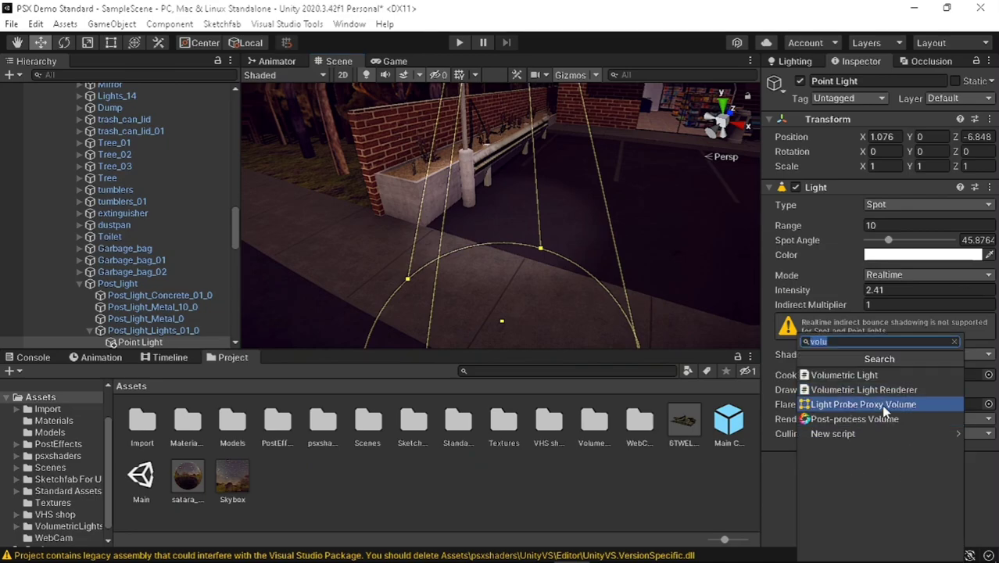
{"action": "left_click", "coordinate": [881, 376]}
{"action": "scroll", "coordinate": [861, 443], "scroll_direction": "down", "scroll_amount": 3}
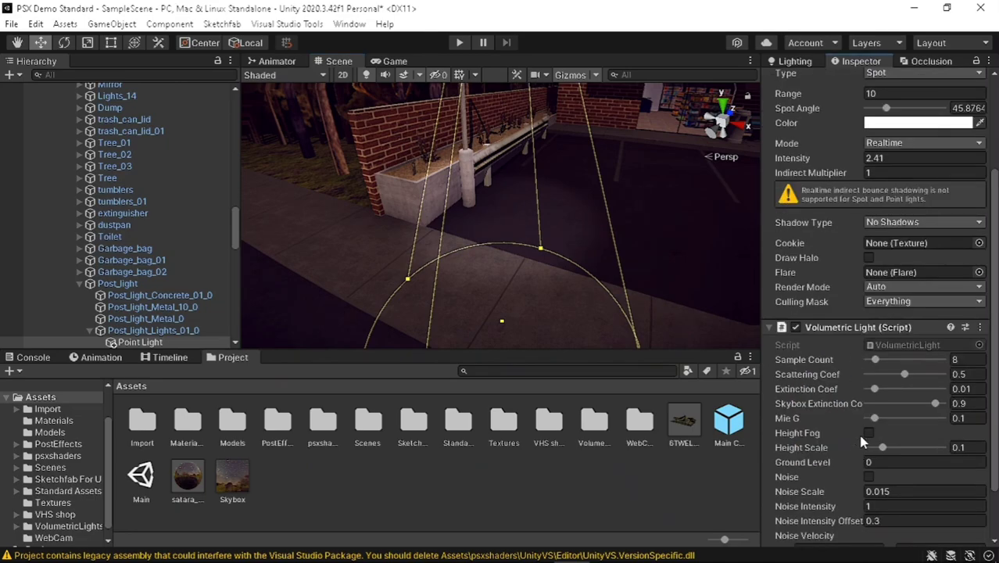
{"action": "scroll", "coordinate": [873, 265], "scroll_direction": "down", "scroll_amount": 3}
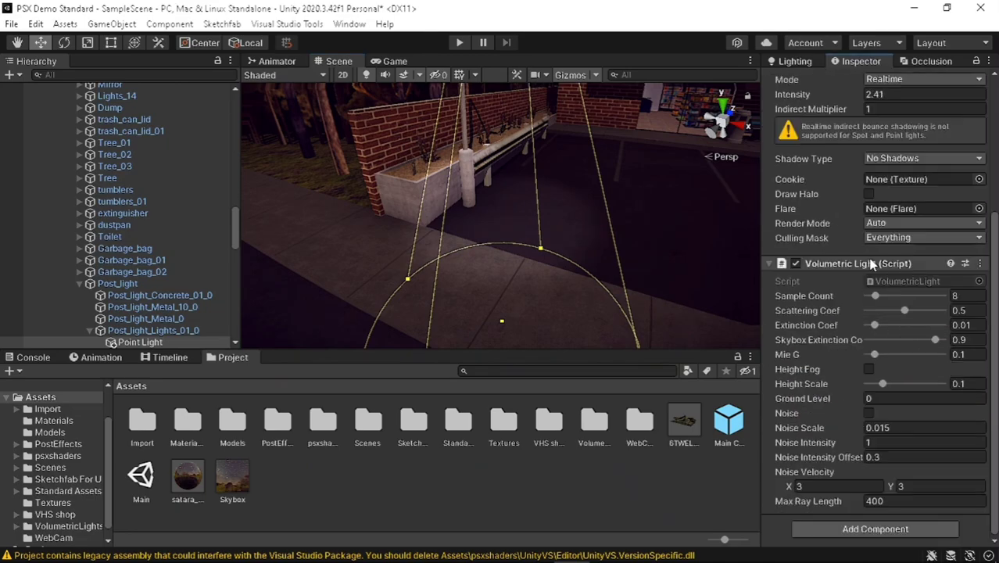
Run the scene and inspect the street lamp's volumetric light cone in the game and scene views.
{"action": "left_click", "coordinate": [395, 62]}
{"action": "left_click", "coordinate": [456, 43]}
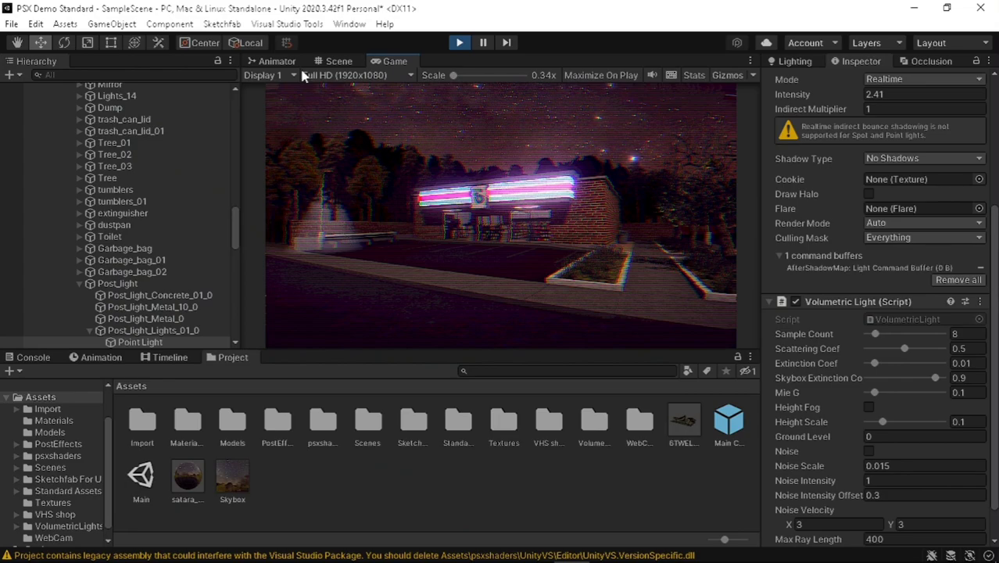
{"action": "left_click", "coordinate": [339, 61]}
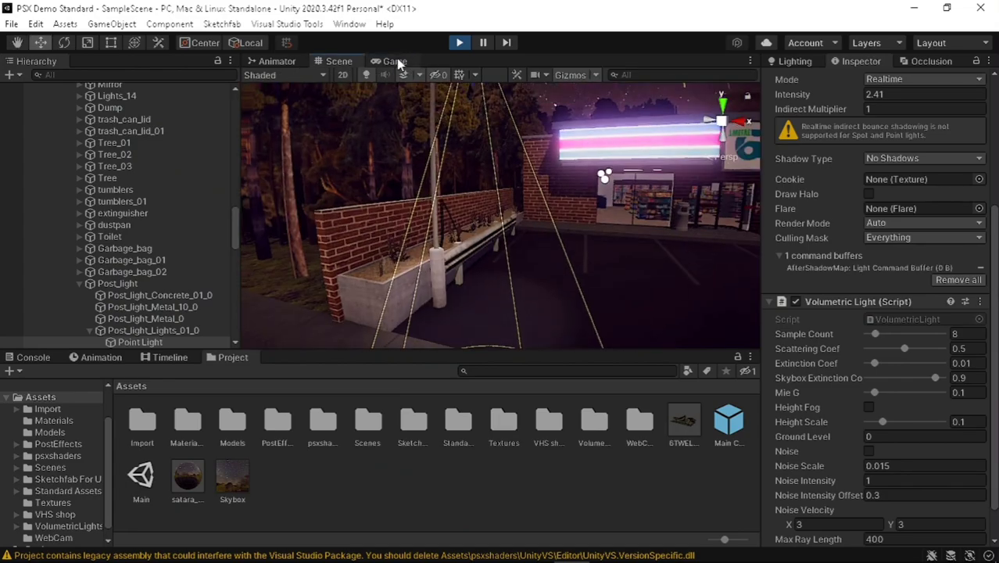
{"action": "left_click", "coordinate": [394, 60]}
{"action": "left_click", "coordinate": [336, 61]}
{"action": "scroll", "coordinate": [450, 198], "scroll_direction": "down", "scroll_amount": 3}
{"action": "middle_click_drag", "start_coordinate": [426, 209], "coordinate": [435, 173]}
{"action": "left_click", "coordinate": [390, 61]}
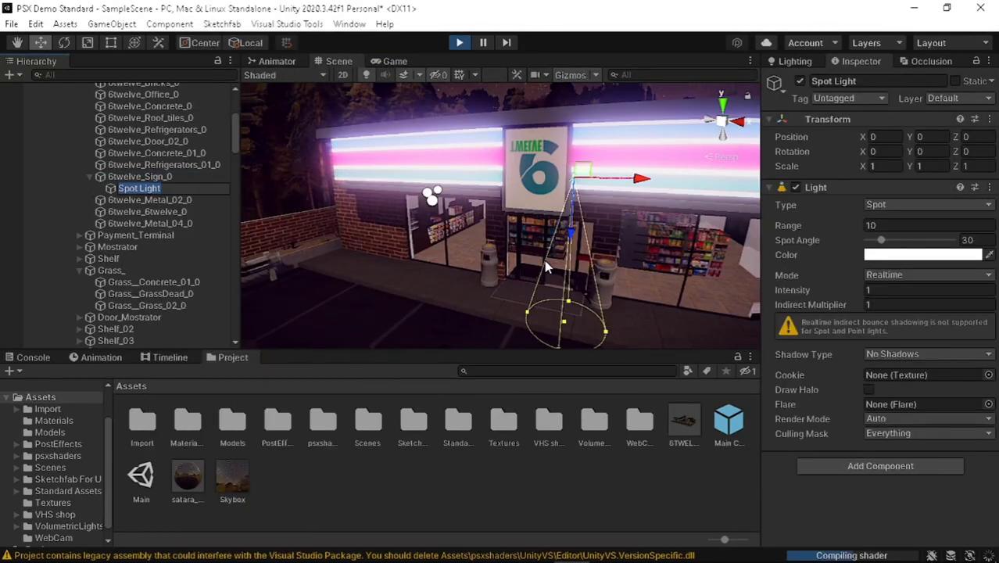
Change the store sign's child spot light to type Point, add a Volumetric Light component to it, and check the game view.
{"action": "left_click", "coordinate": [928, 204]}
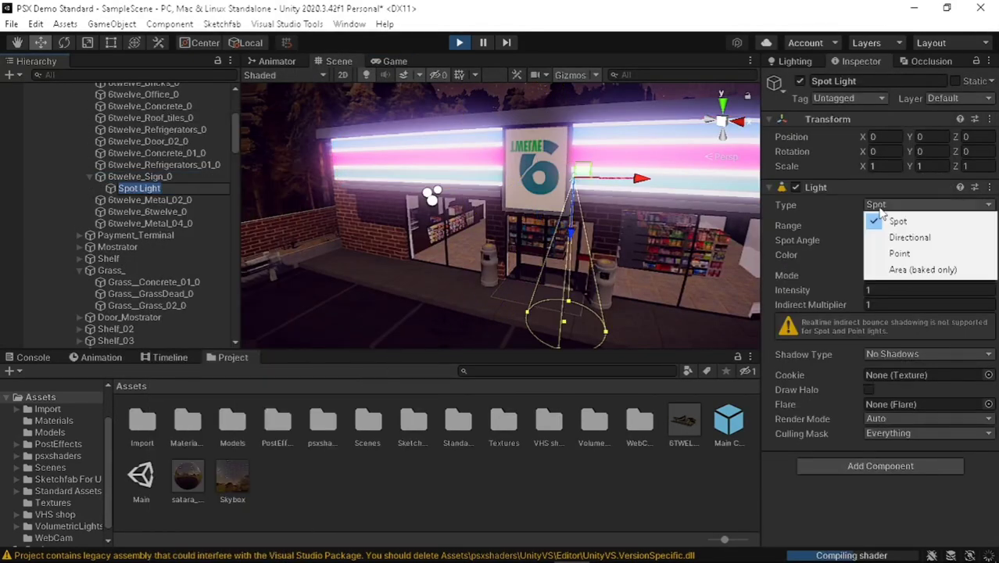
{"action": "left_click", "coordinate": [892, 252]}
{"action": "left_click_drag", "start_coordinate": [598, 190], "coordinate": [635, 198], "text": "alt"}
{"action": "middle_click_drag", "start_coordinate": [636, 199], "coordinate": [623, 149]}
{"action": "left_click_drag", "start_coordinate": [623, 150], "coordinate": [517, 145], "text": "alt"}
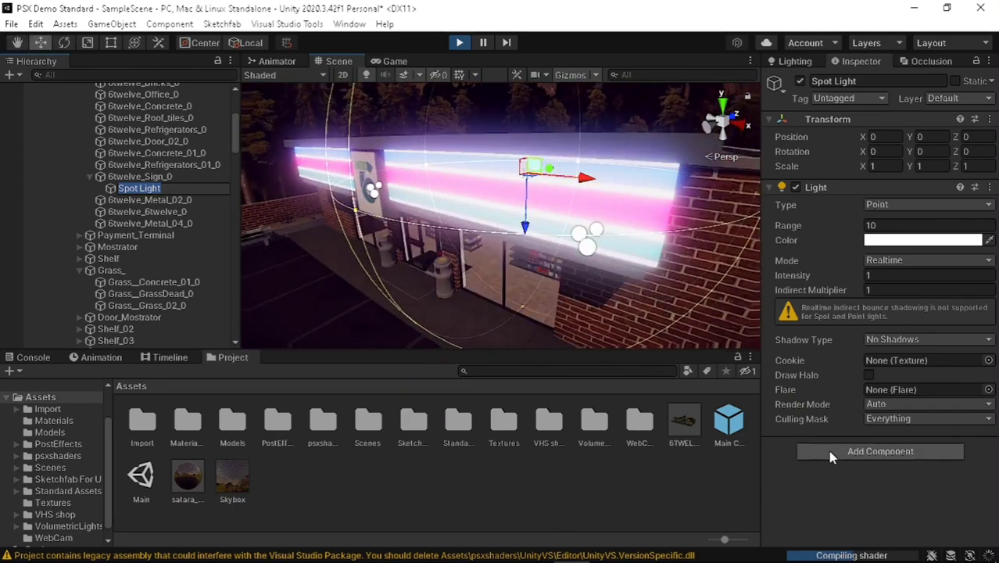
{"action": "left_click", "coordinate": [880, 451]}
{"action": "left_click", "coordinate": [860, 382]}
{"action": "left_click", "coordinate": [406, 63]}
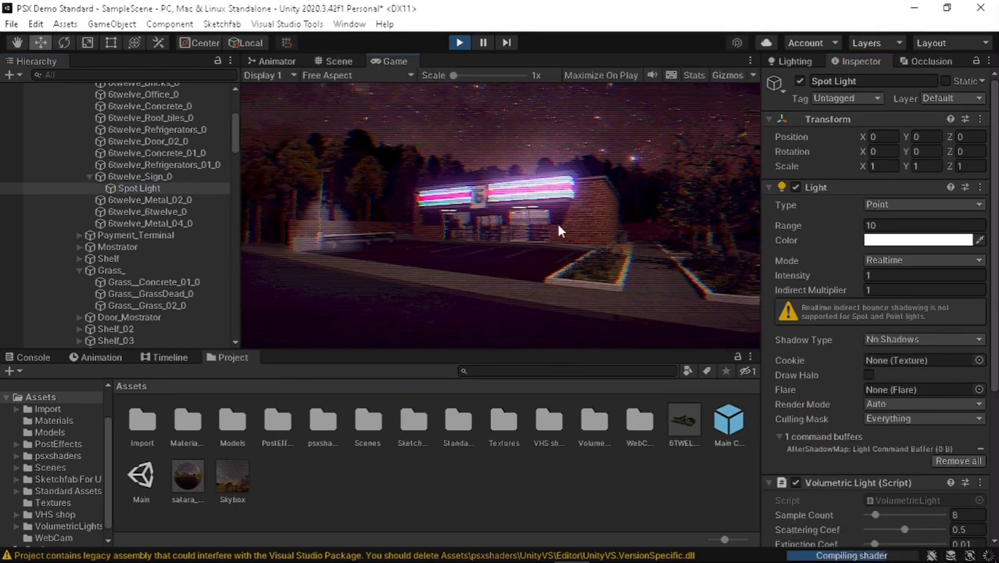
Move the sign's light toward the storefront to Y -7.27 and raise its volumetric Scattering Coef to 1.
{"action": "left_click", "coordinate": [339, 62]}
{"action": "left_click_drag", "start_coordinate": [564, 209], "coordinate": [586, 247], "text": "alt"}
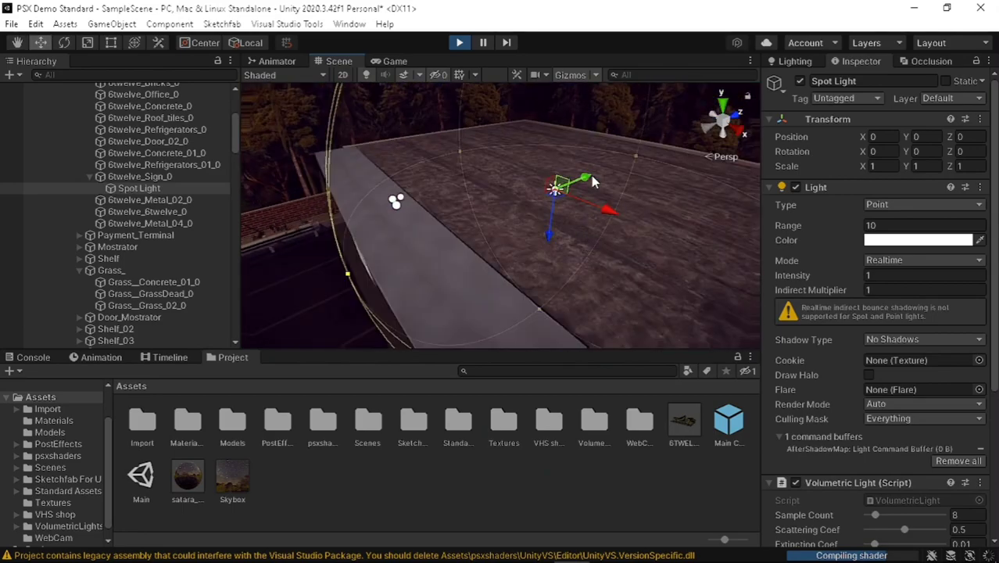
{"action": "left_click_drag", "start_coordinate": [583, 180], "coordinate": [485, 216]}
{"action": "left_click", "coordinate": [401, 61]}
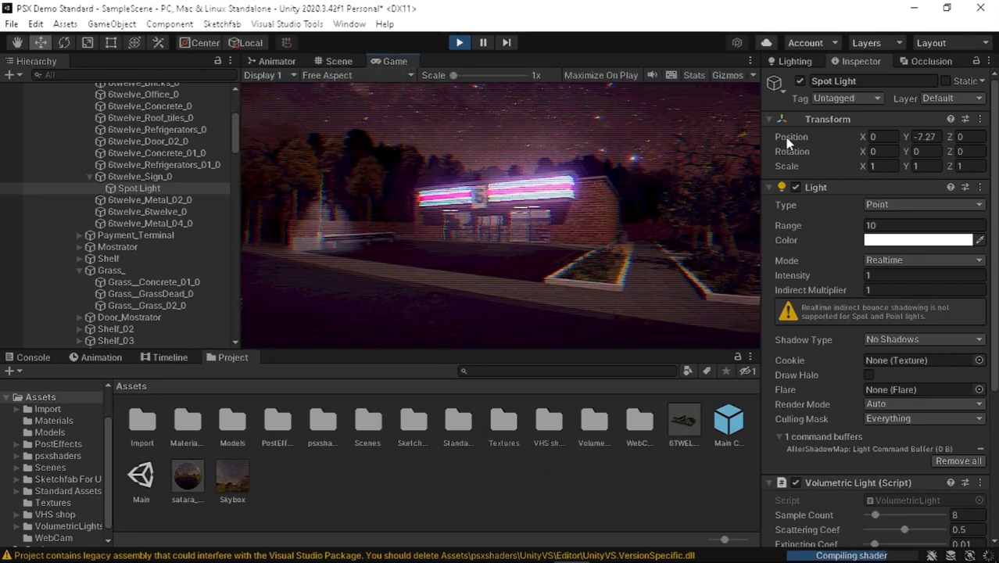
{"action": "scroll", "coordinate": [881, 362], "scroll_direction": "down", "scroll_amount": 5}
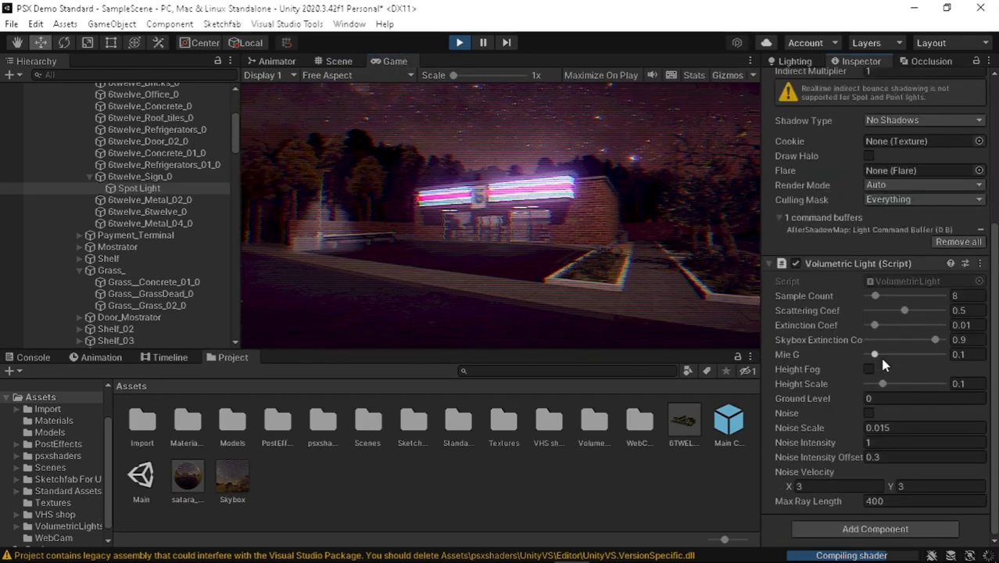
{"action": "left_click_drag", "start_coordinate": [899, 310], "coordinate": [948, 324]}
Move the sign's light to X 1.4, Y -10.32 and toggle it off and on to compare the game view.
{"action": "left_click", "coordinate": [339, 61]}
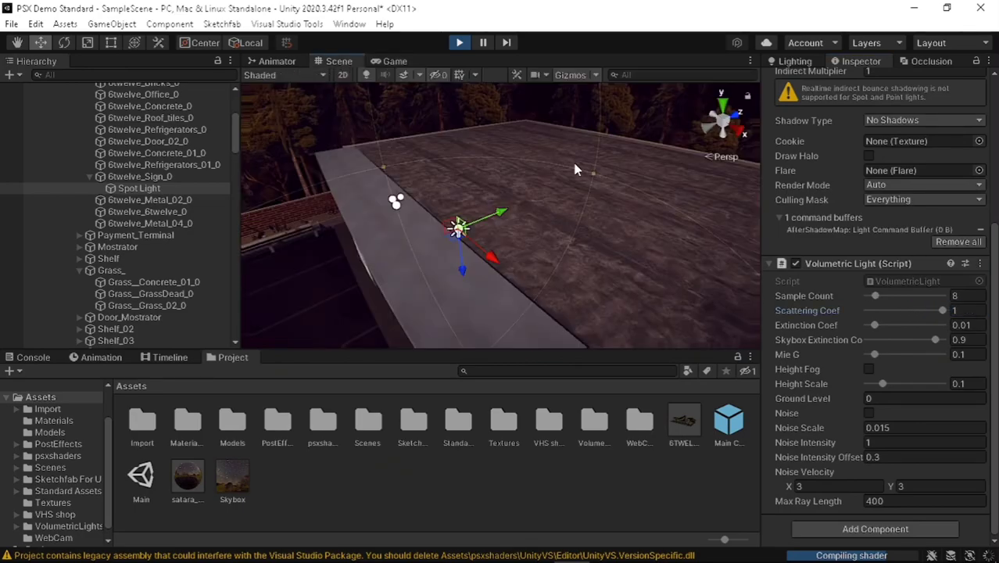
{"action": "left_click_drag", "start_coordinate": [575, 168], "coordinate": [530, 207], "text": "alt"}
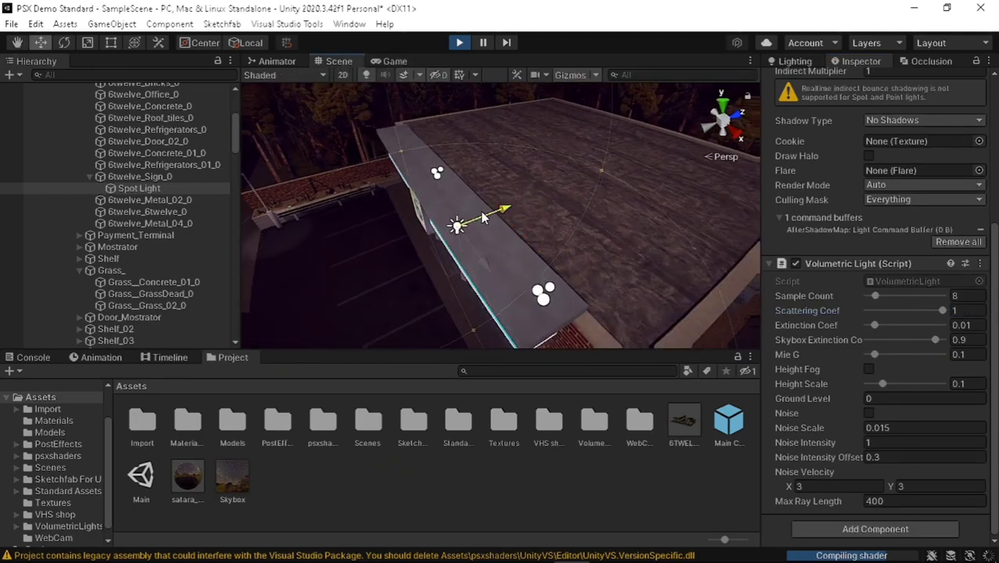
{"action": "left_click", "coordinate": [391, 61]}
{"action": "scroll", "coordinate": [783, 231], "scroll_direction": "up", "scroll_amount": 5}
{"action": "left_click", "coordinate": [800, 78]}
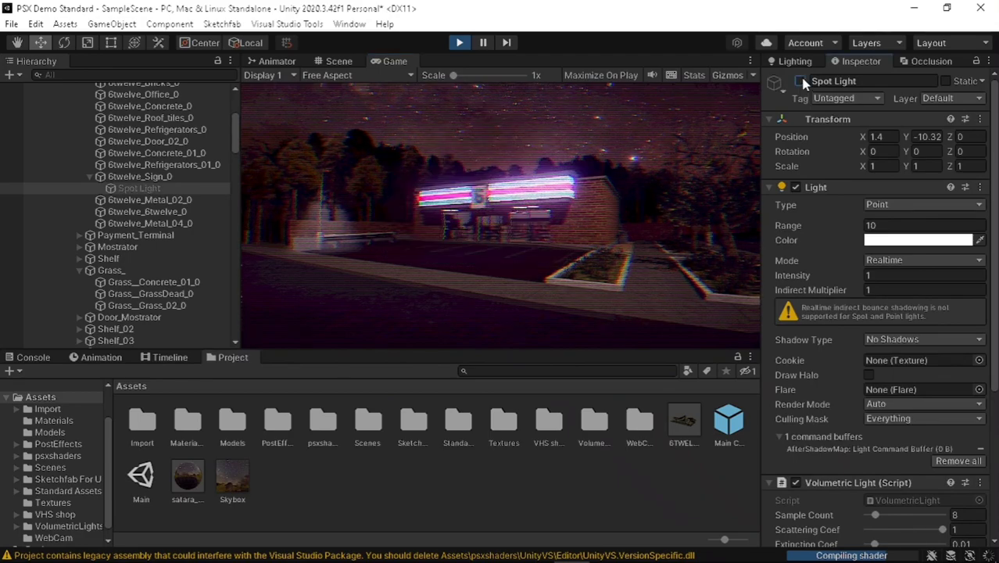
{"action": "left_click", "coordinate": [800, 78]}
Lower the Scattering Coef of the sign light's Volumetric Light to about 0.456.
{"action": "scroll", "coordinate": [800, 78], "scroll_direction": "down", "scroll_amount": 5}
{"action": "left_click_drag", "start_coordinate": [921, 312], "coordinate": [907, 312]}
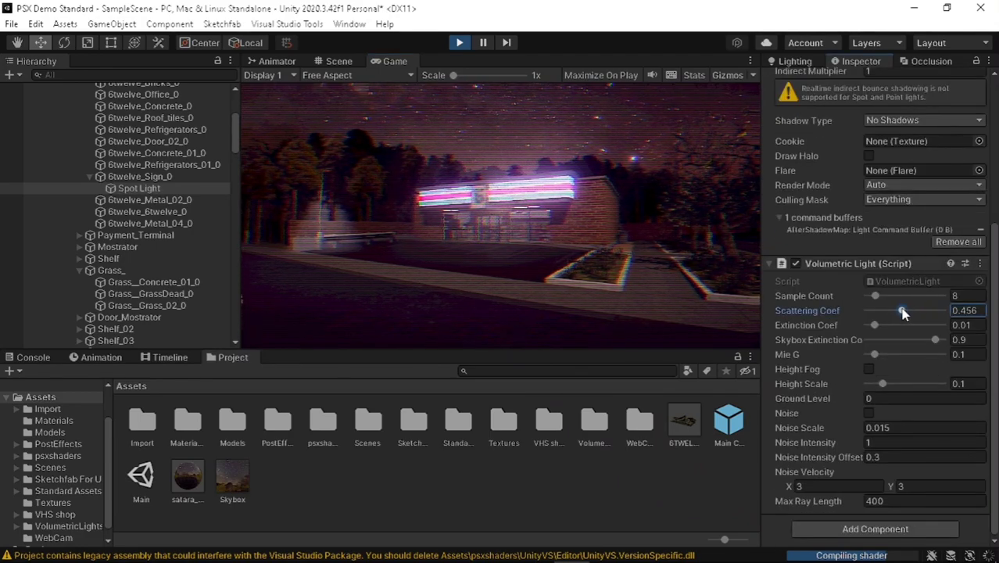